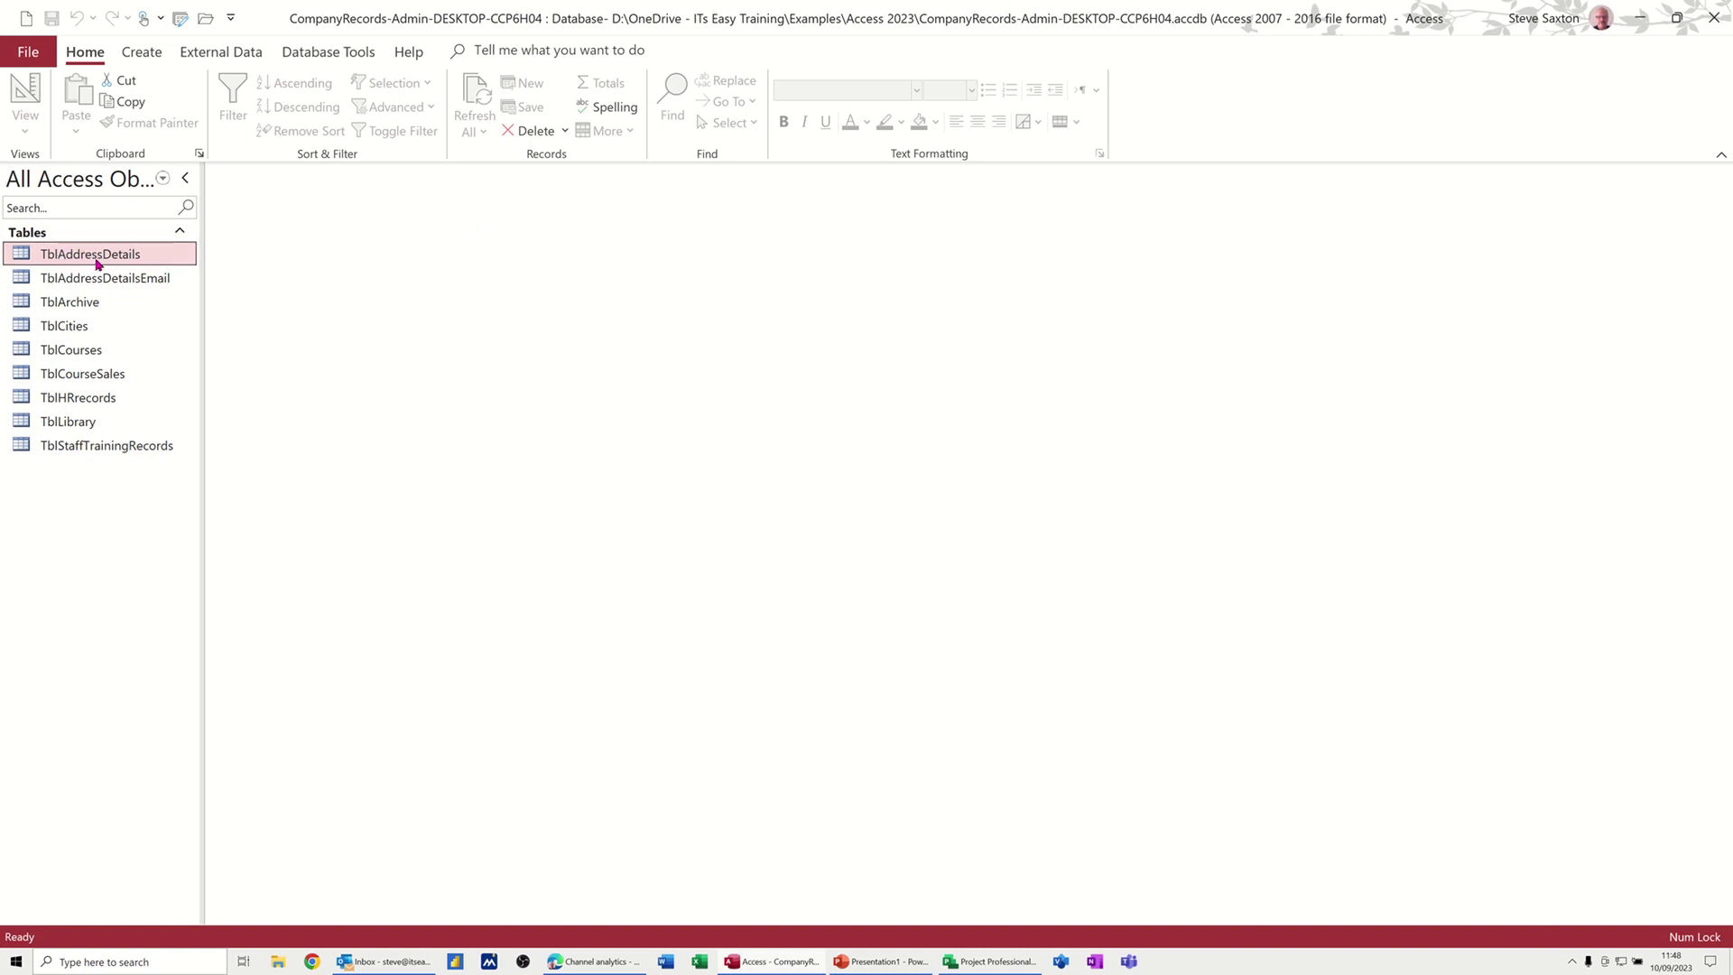
Build a quick report from the TblAddressDetails table using Create > Report.
left_click(142, 51)
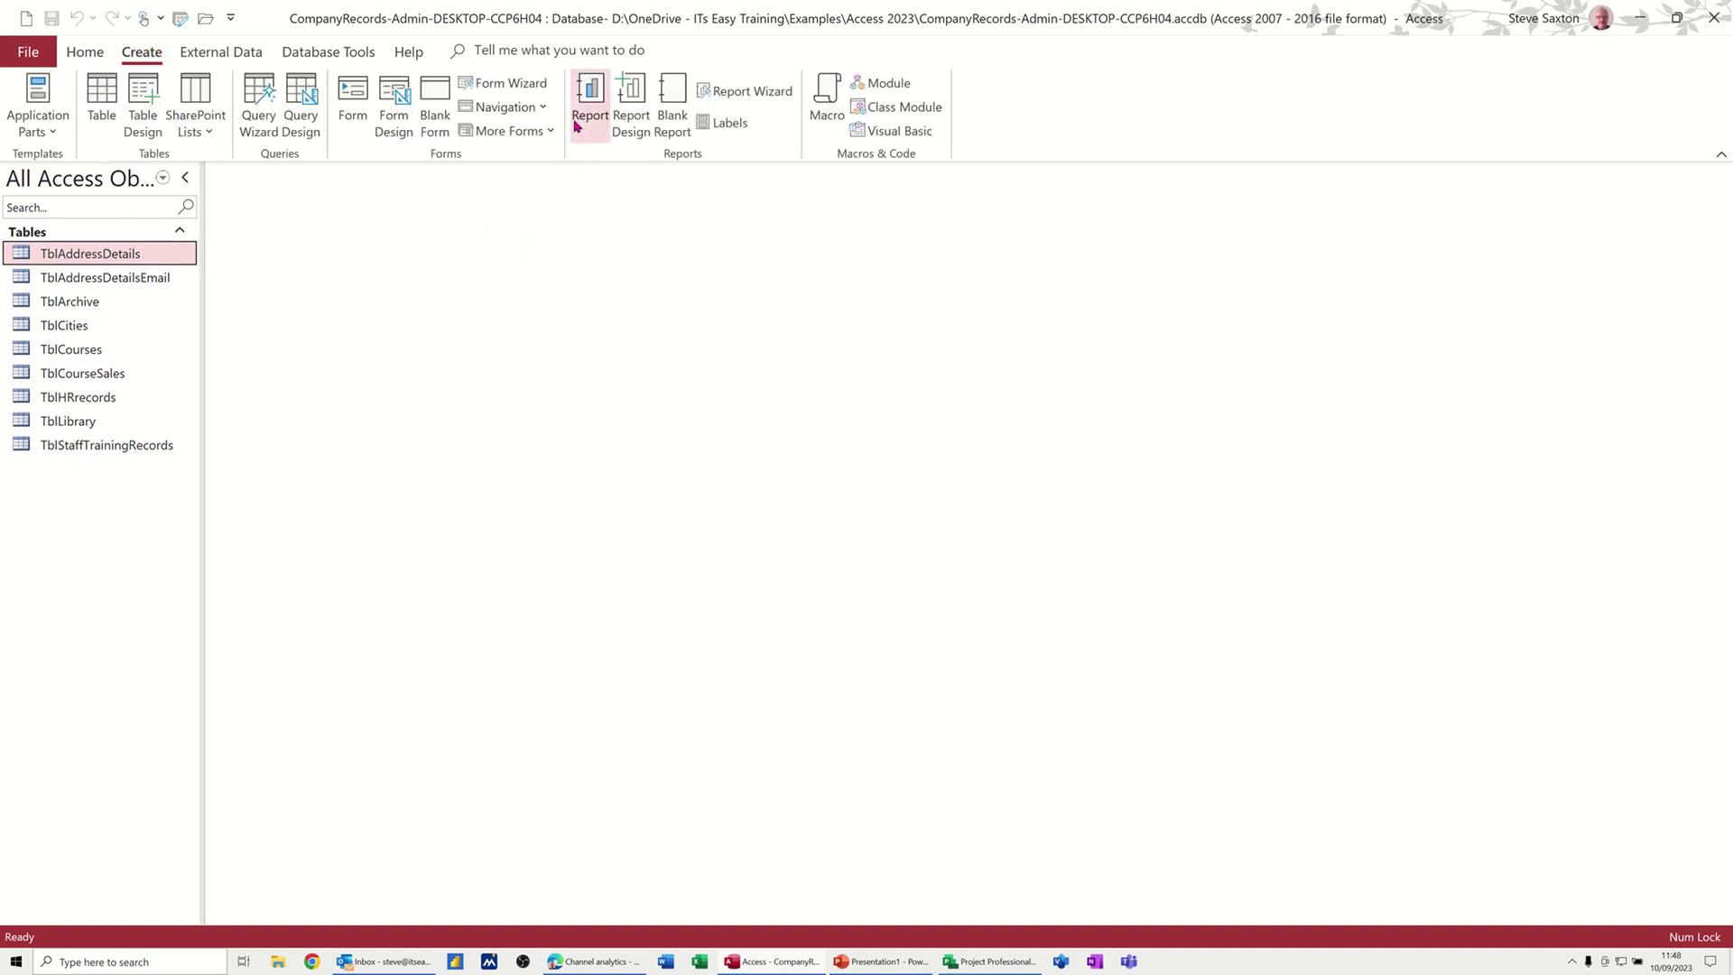
left_click(588, 91)
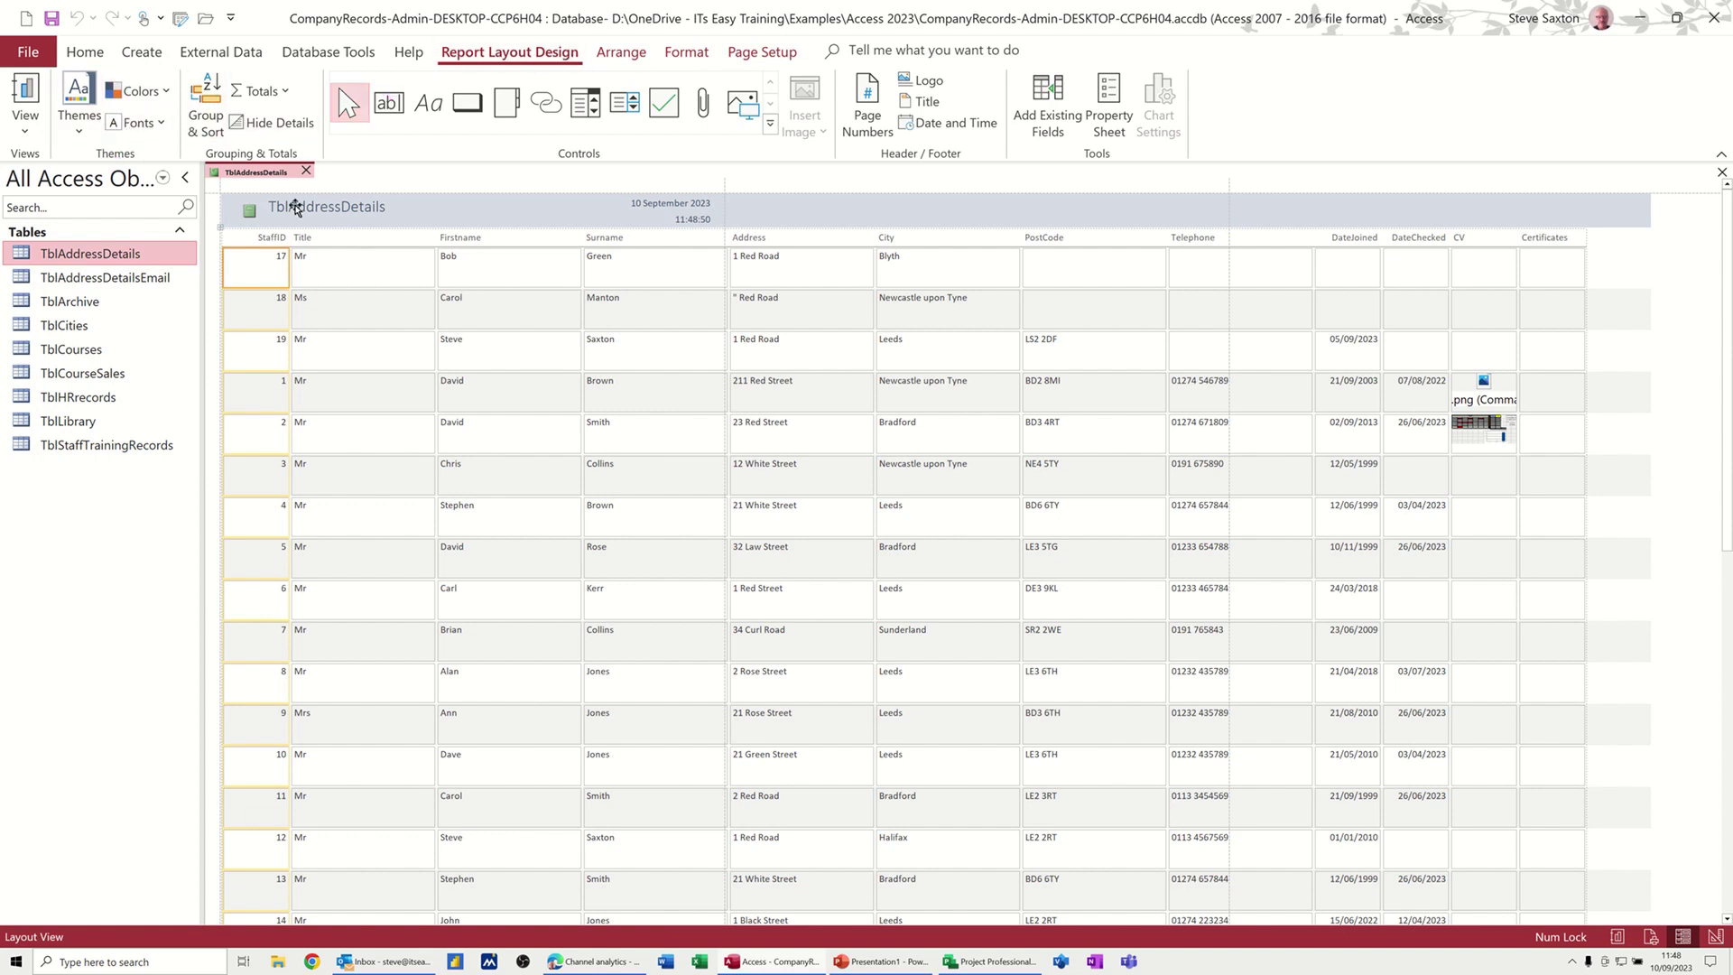
left_click(81, 133)
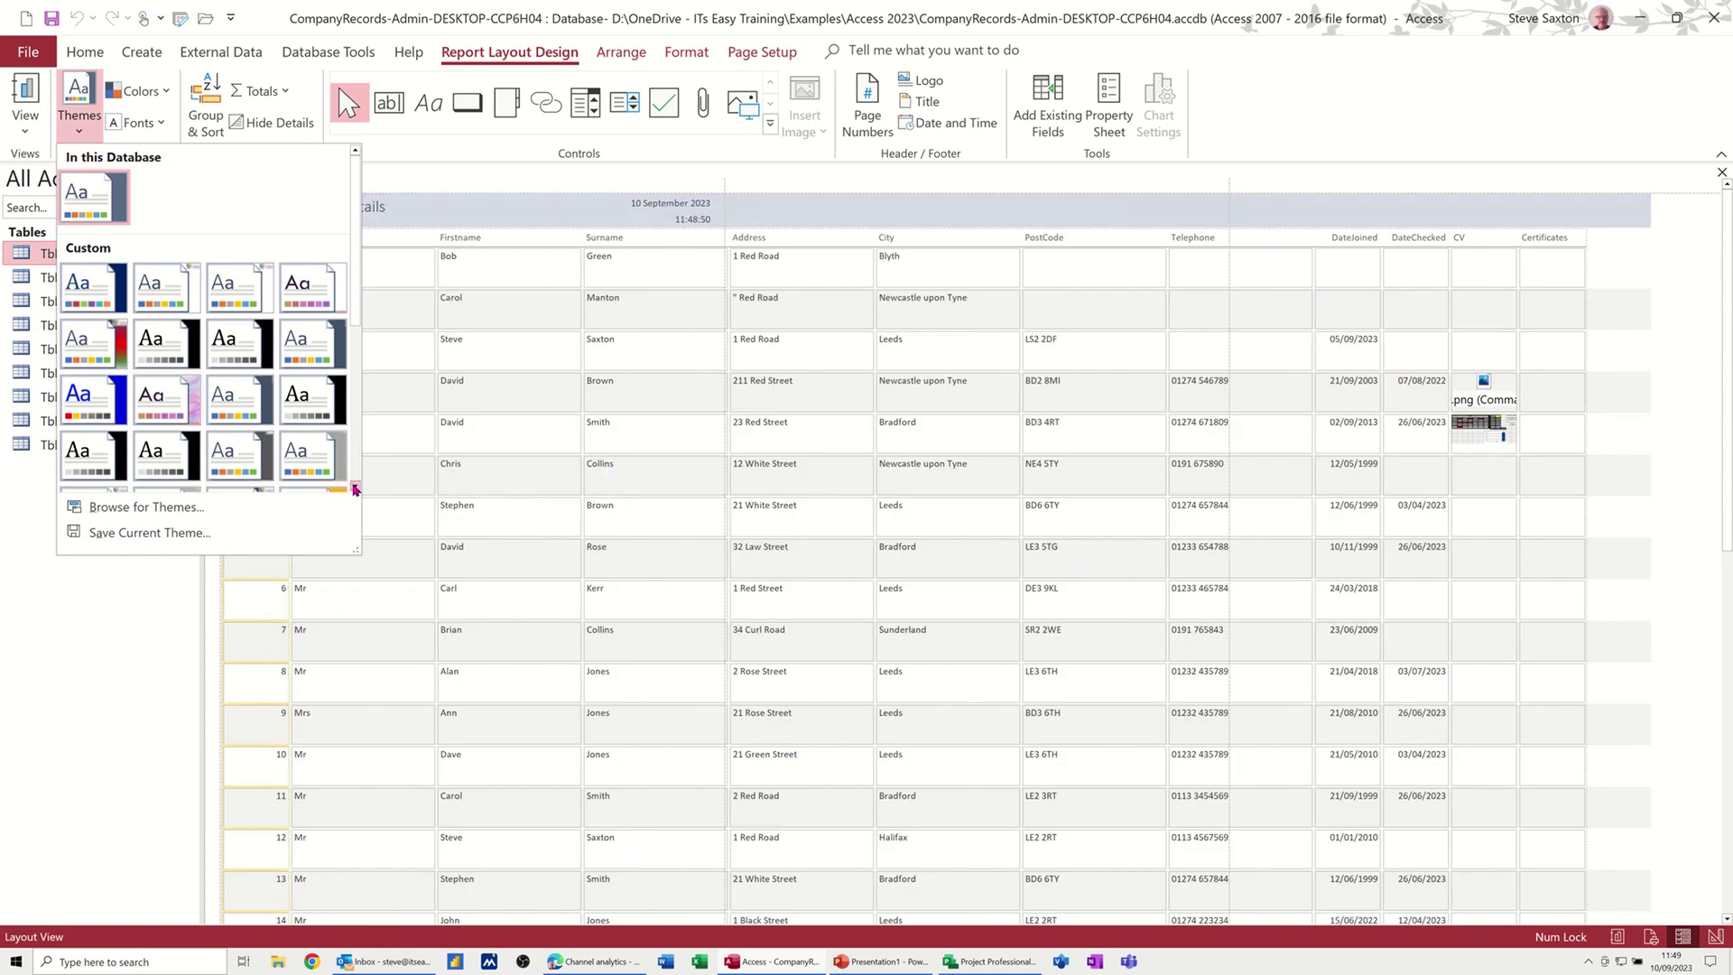
left_click(355, 488)
left_click(355, 488)
left_click(355, 488)
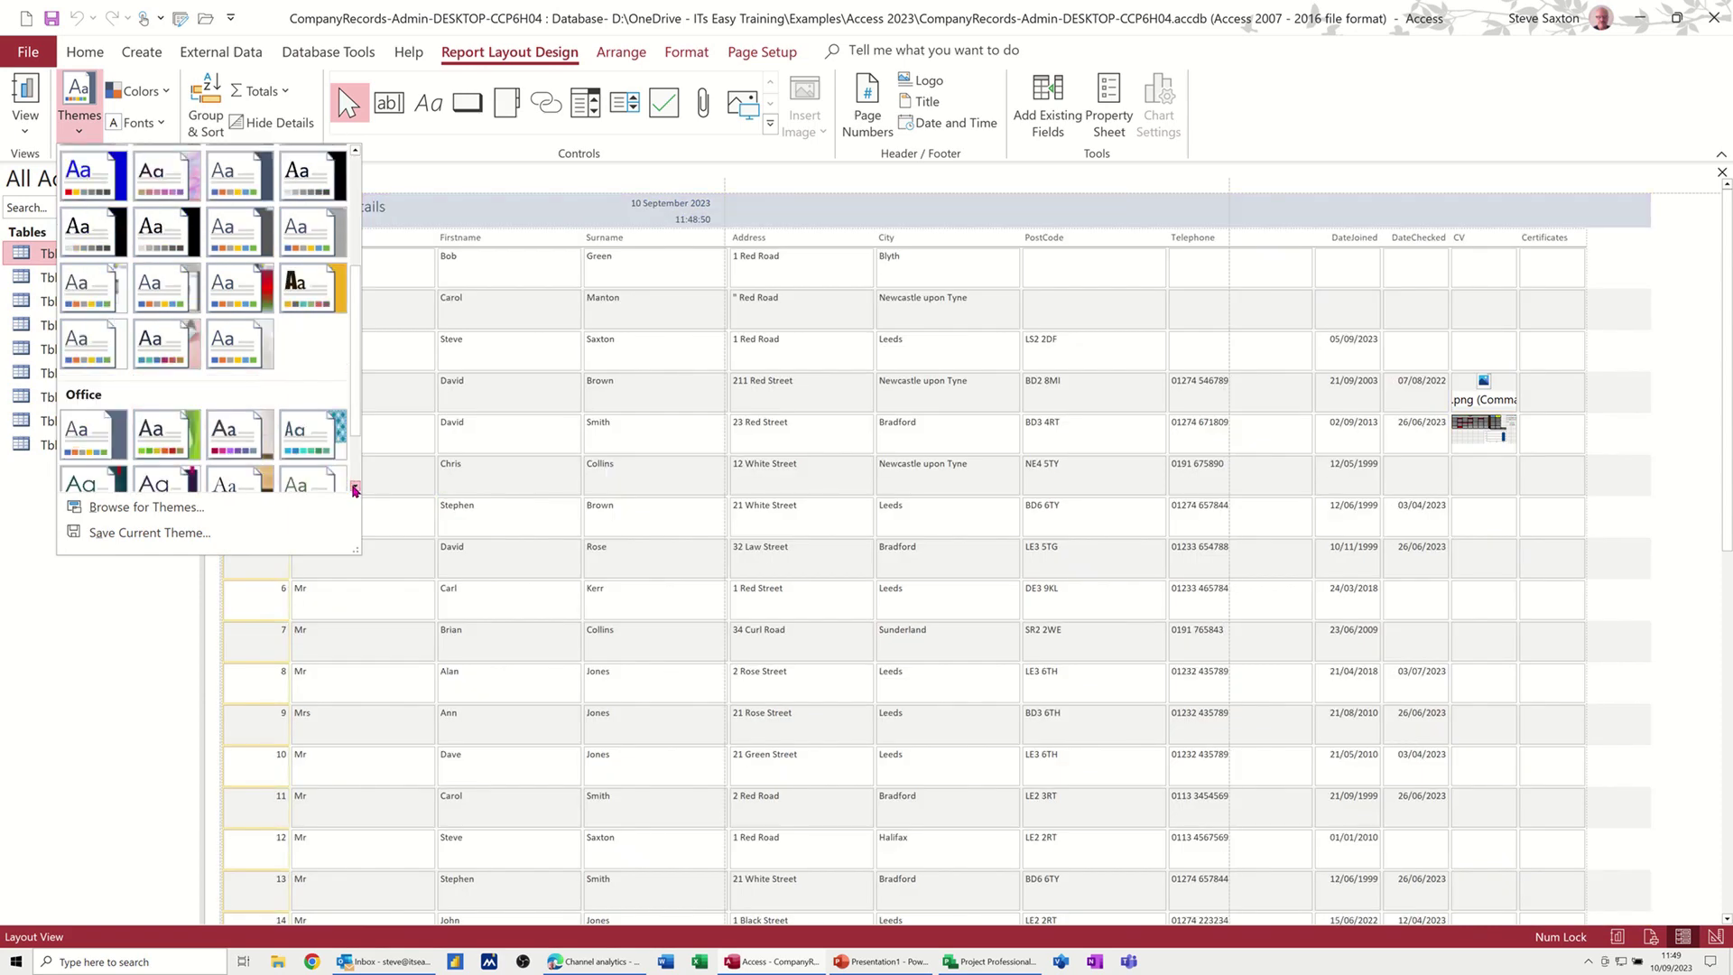
left_click(355, 488)
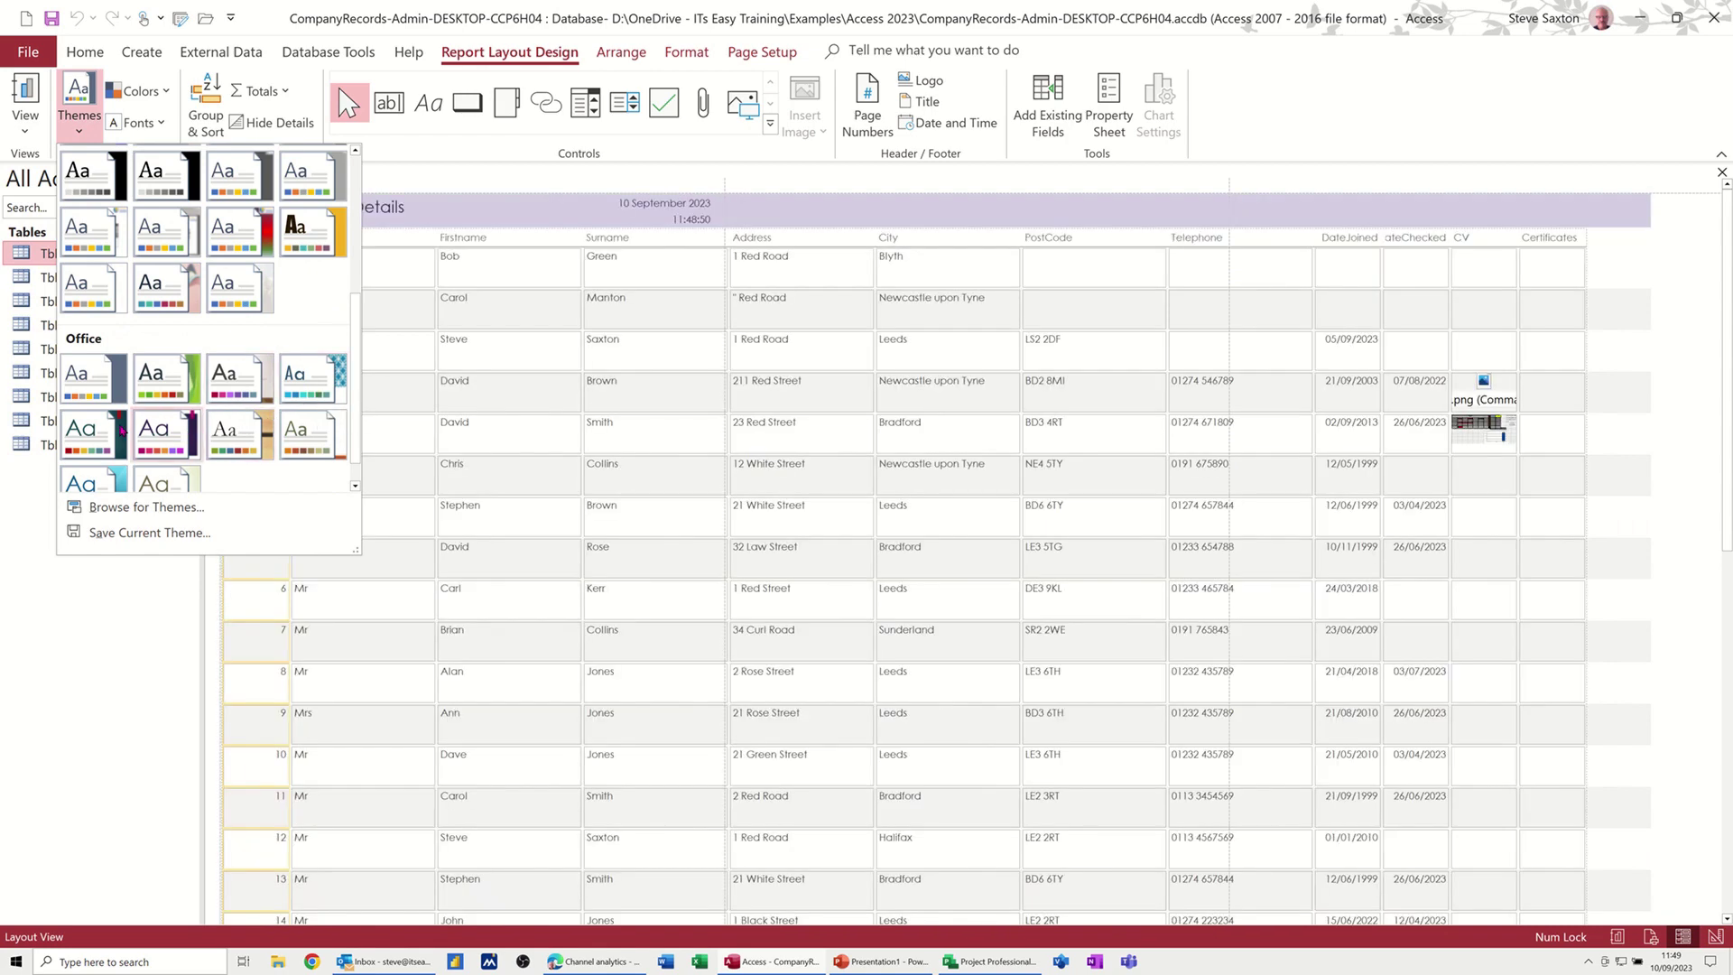
left_click(87, 380)
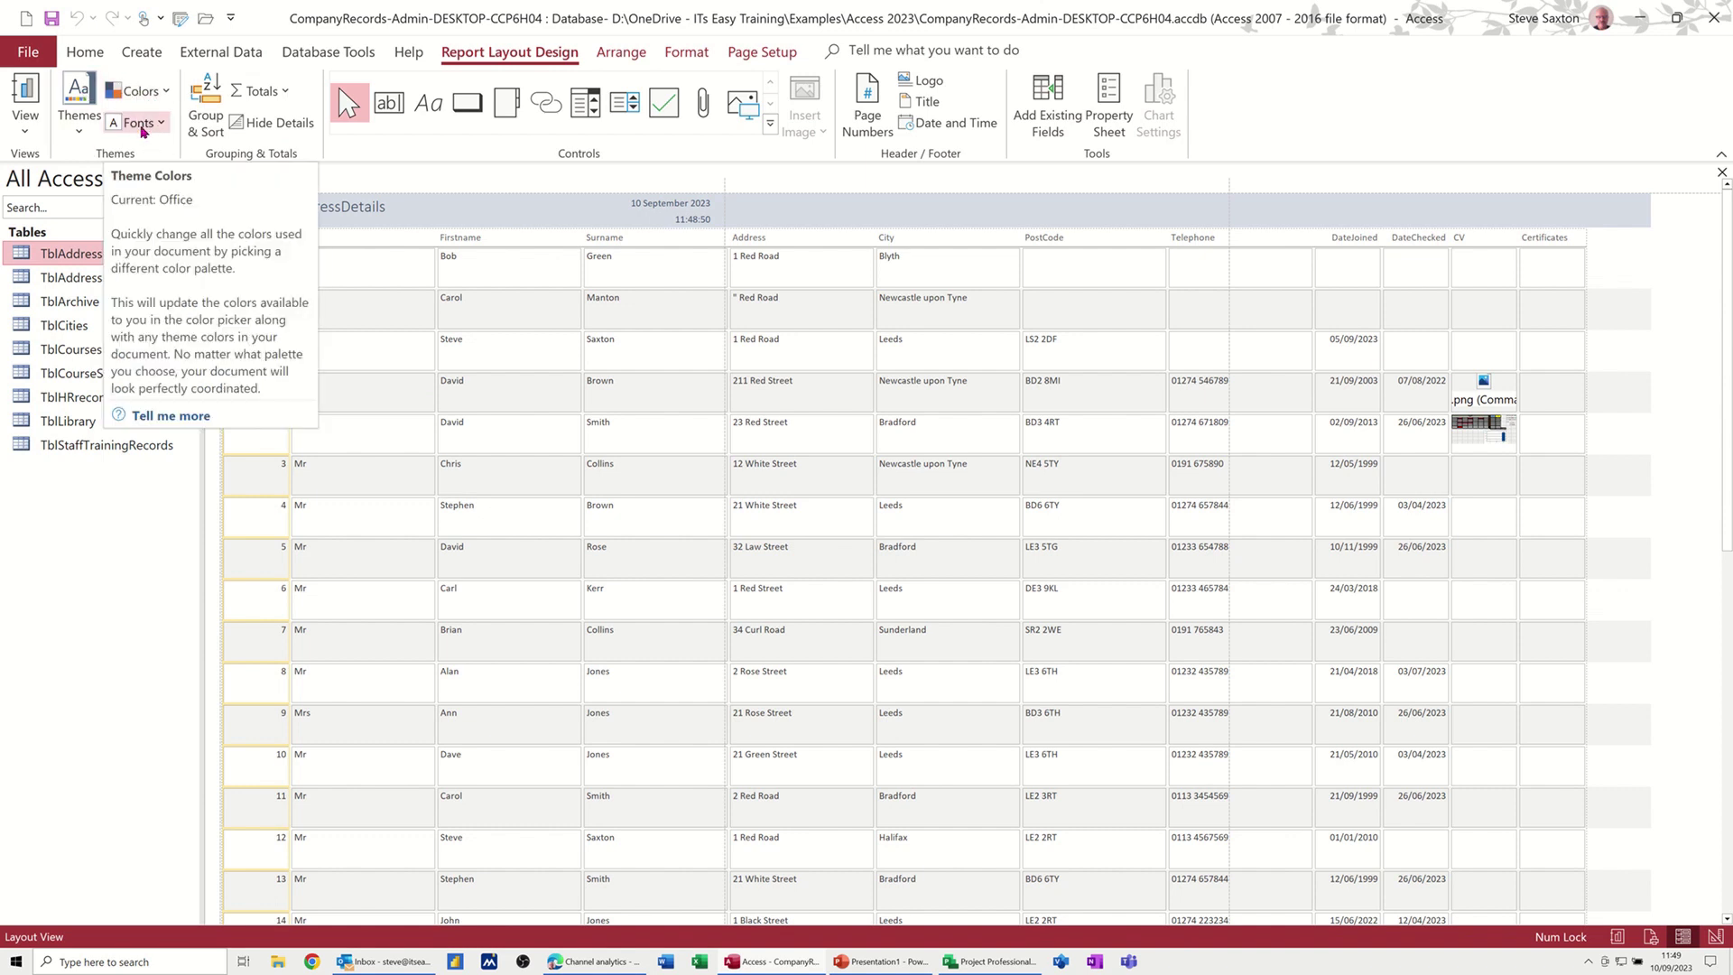
Apply the custom steve1 colour scheme to the report.
left_click(166, 92)
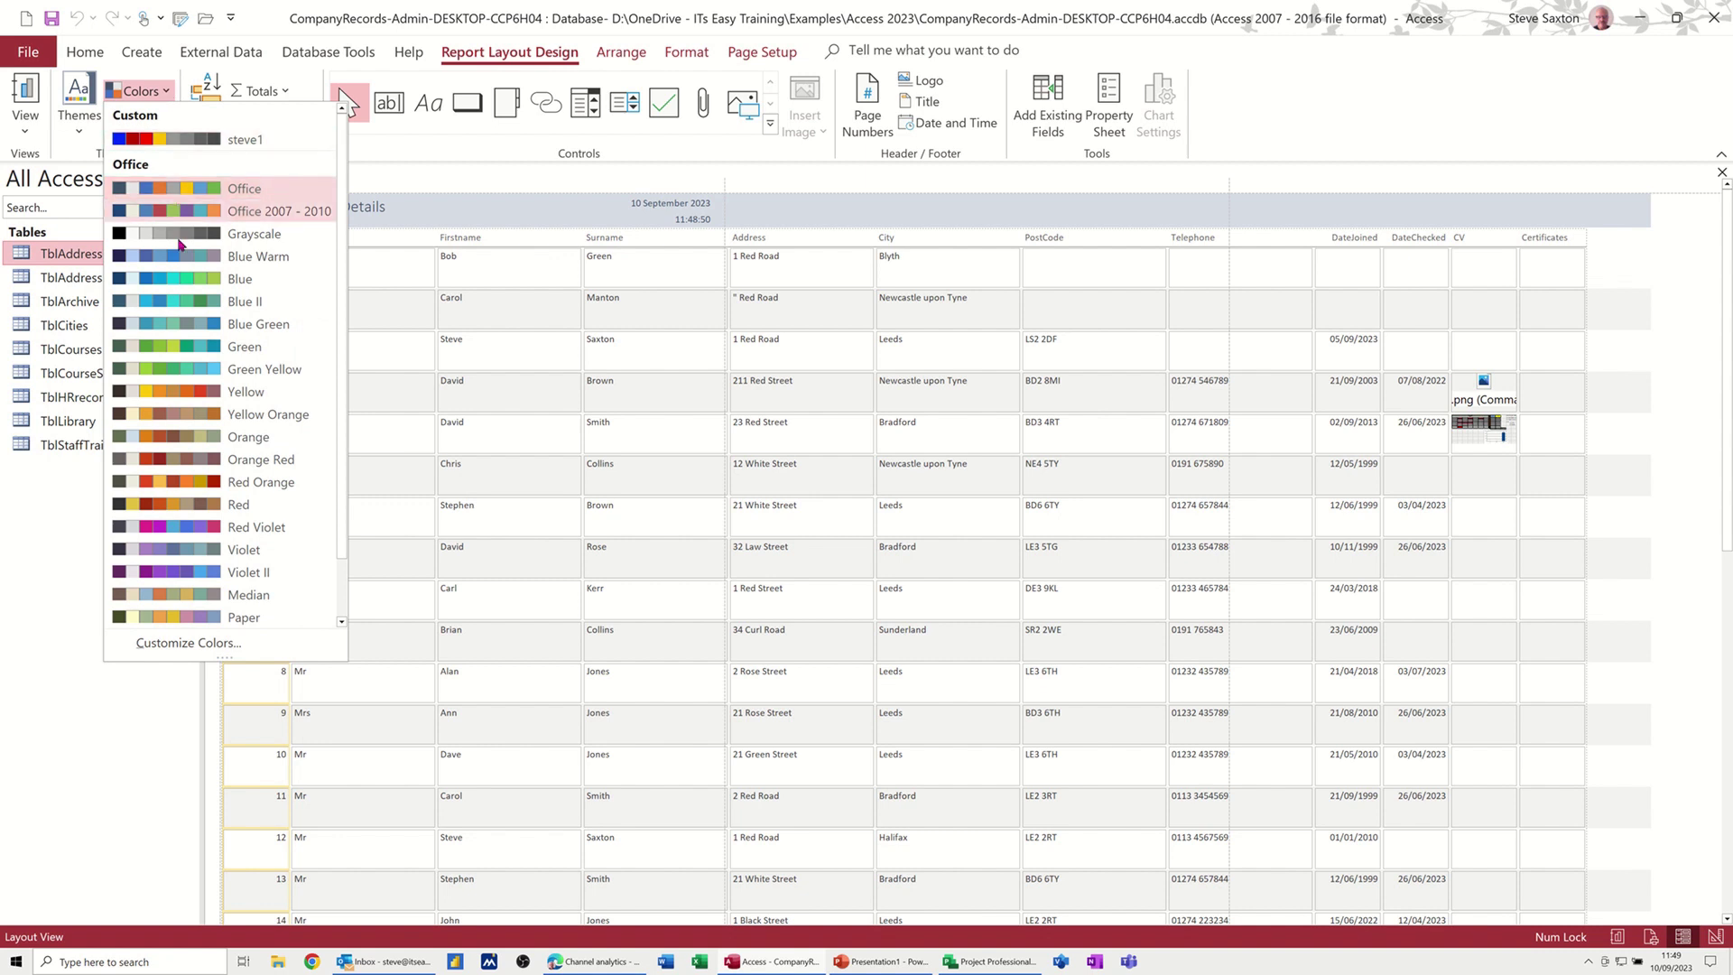
left_click(153, 324)
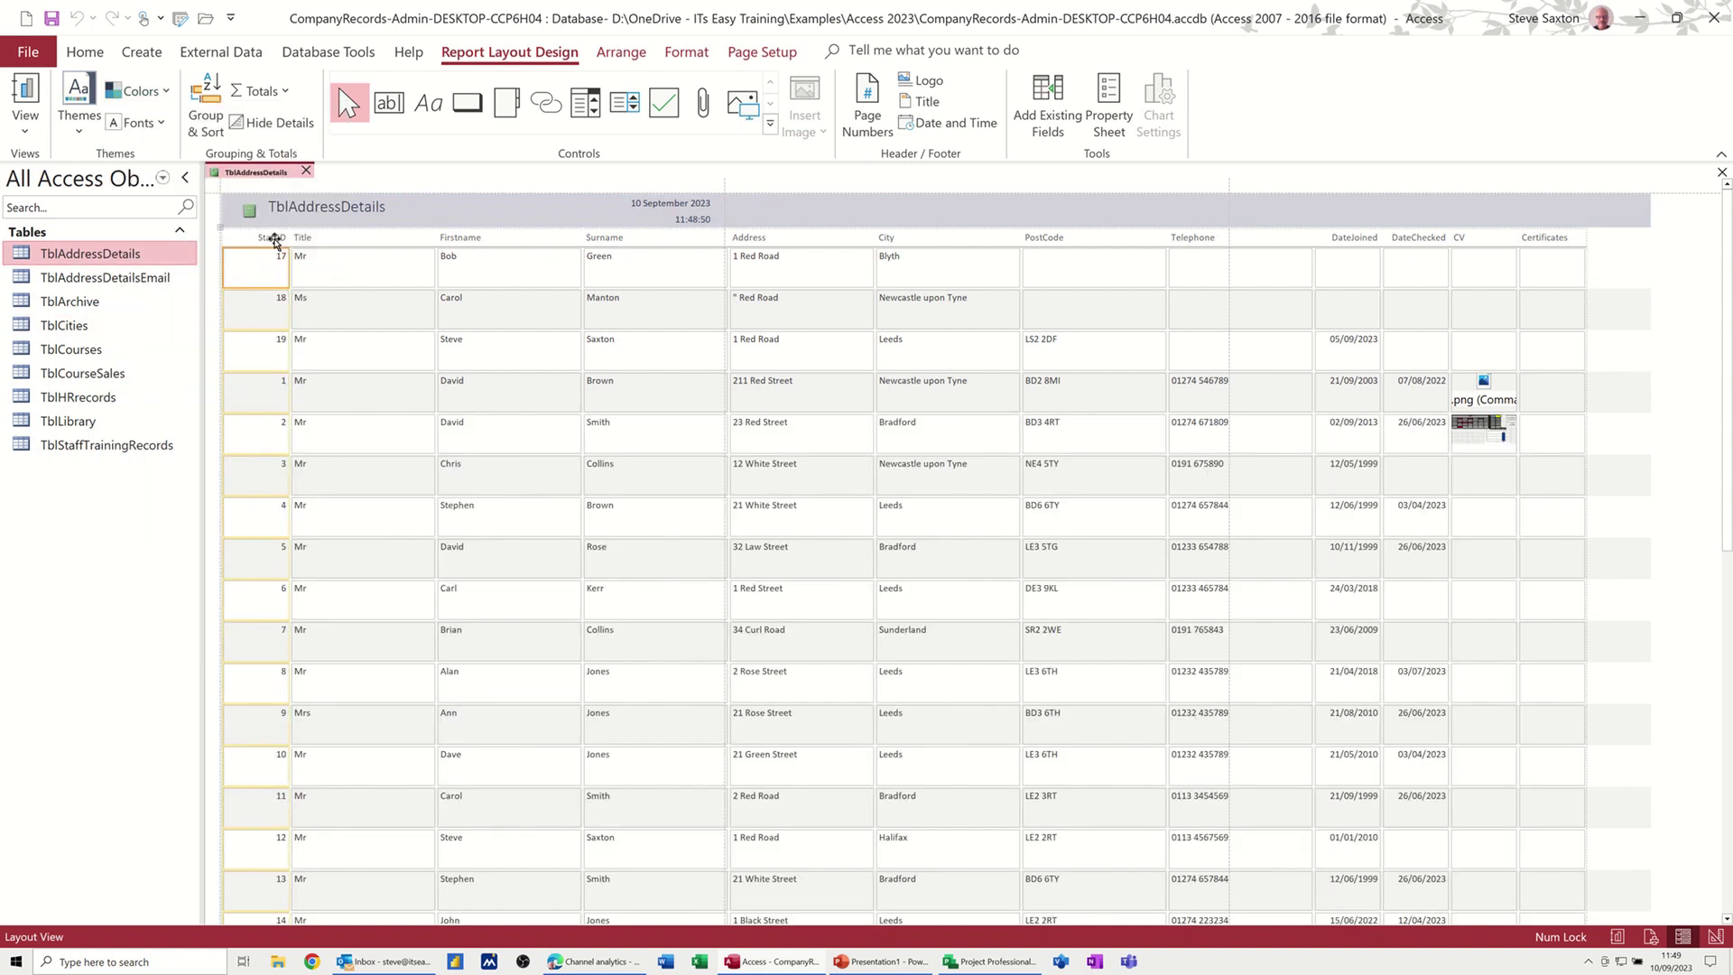
left_click(167, 94)
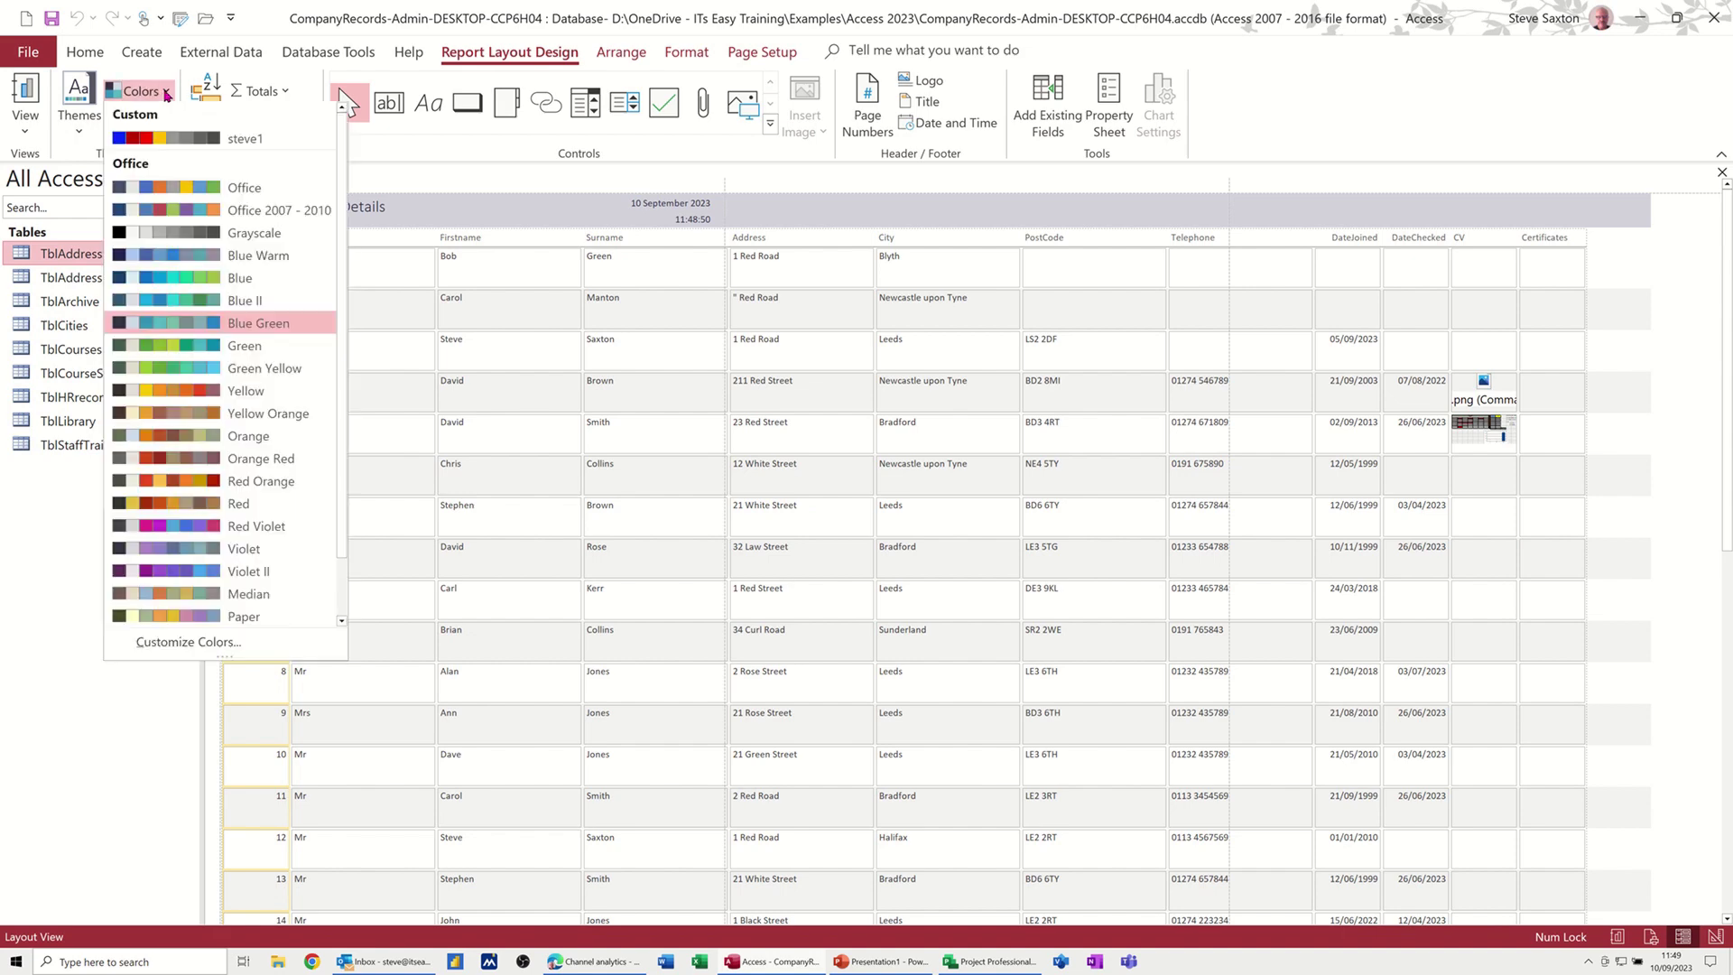
left_click(165, 138)
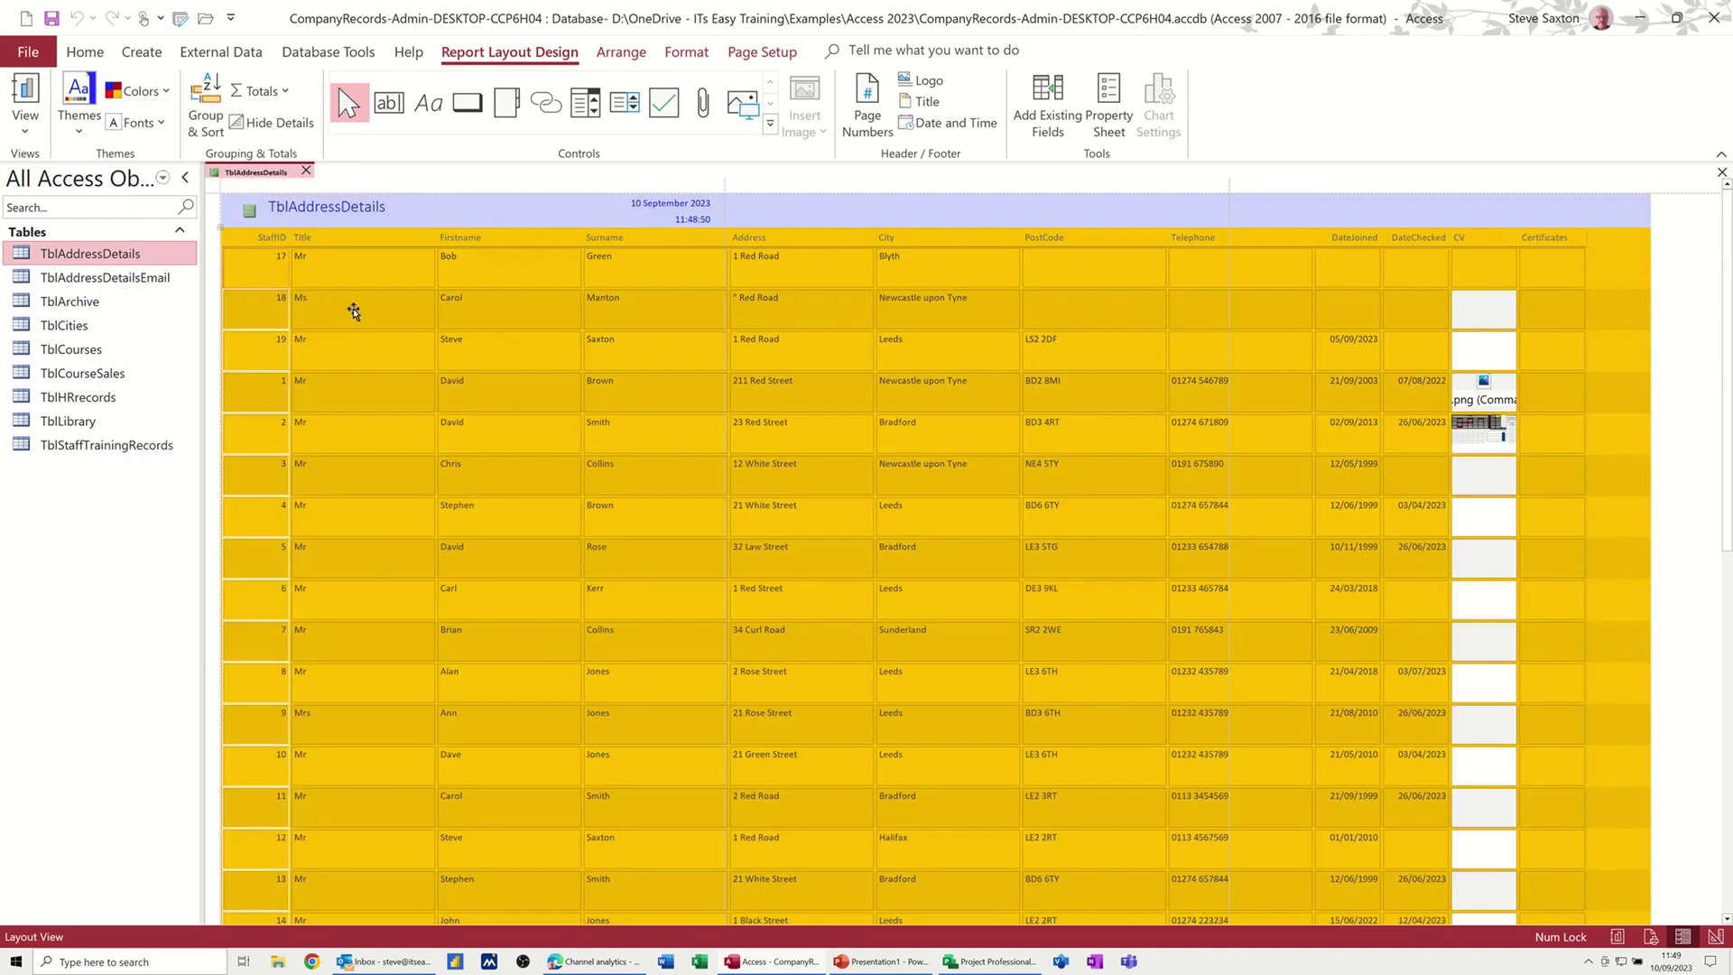
Delete the steve1 colour scheme and confirm the deletion.
left_click(167, 94)
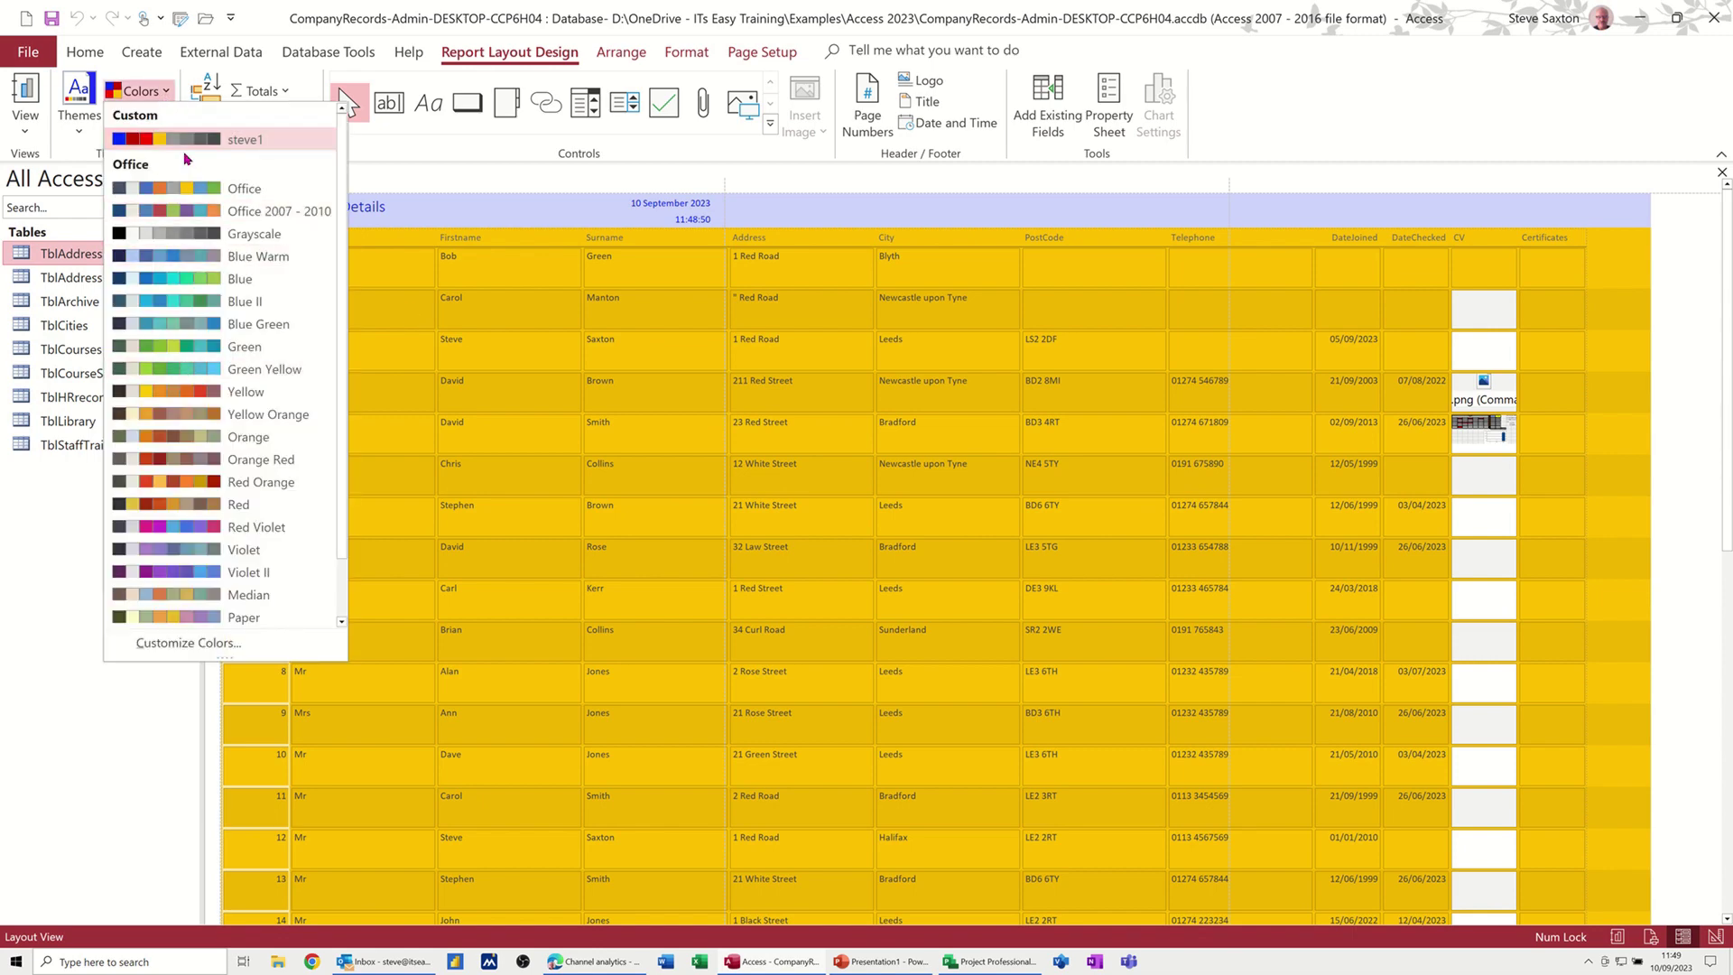
right_click(183, 143)
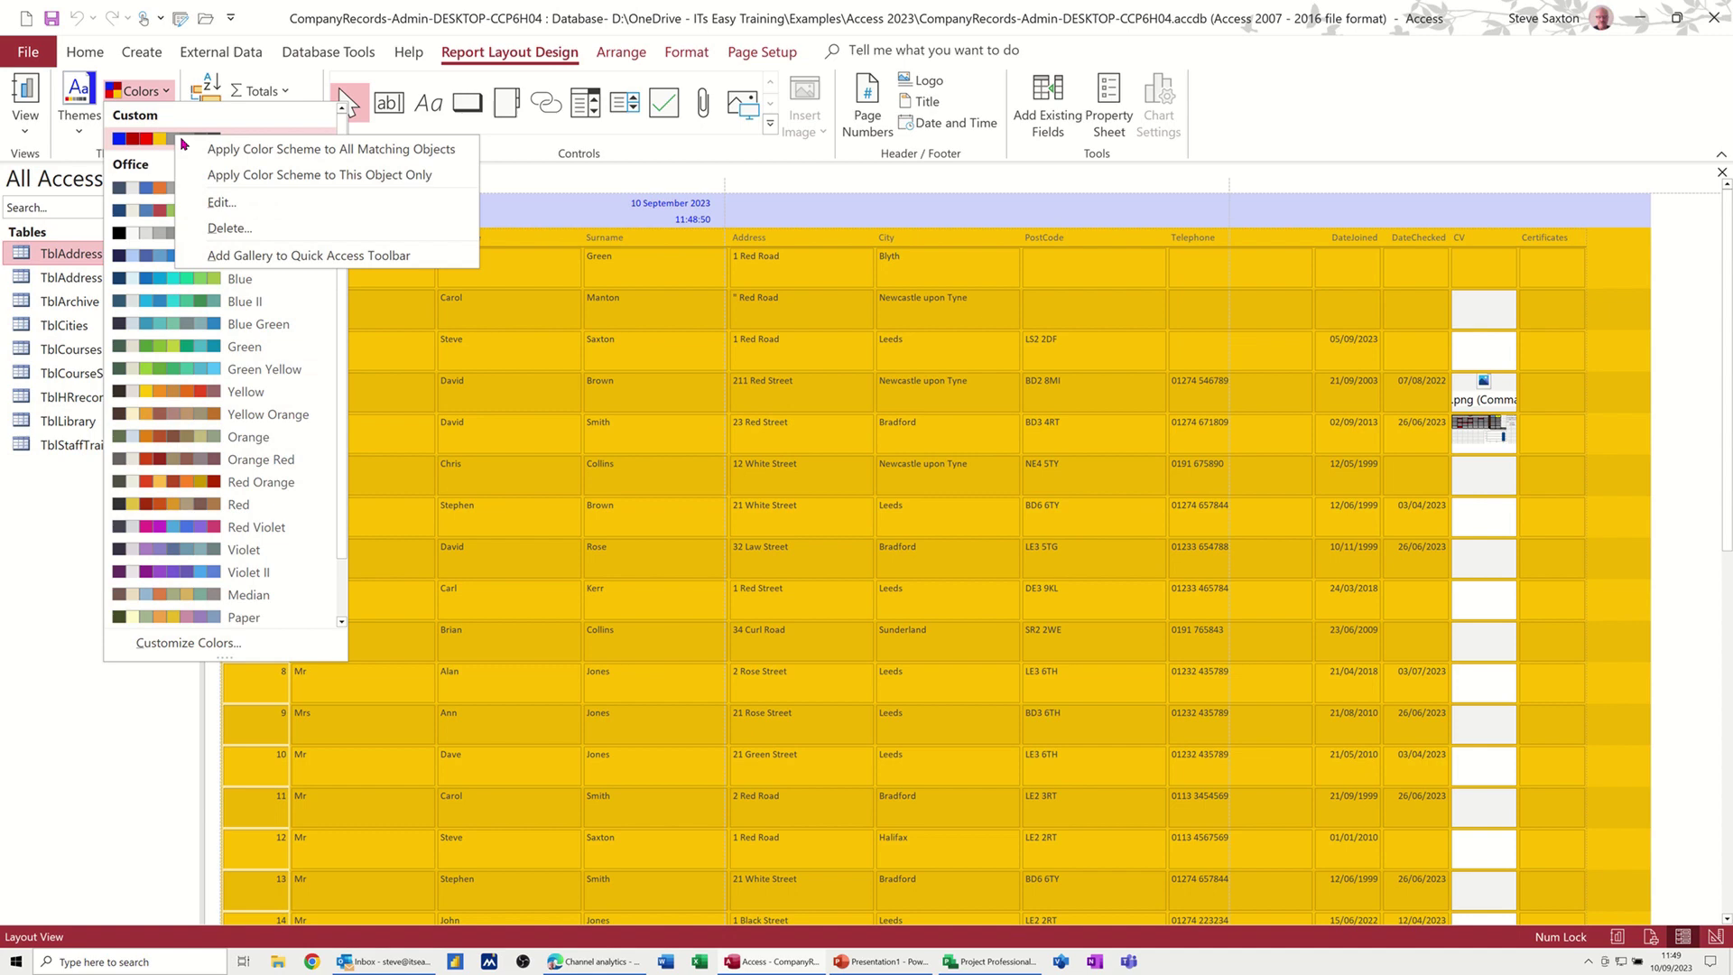
left_click(234, 231)
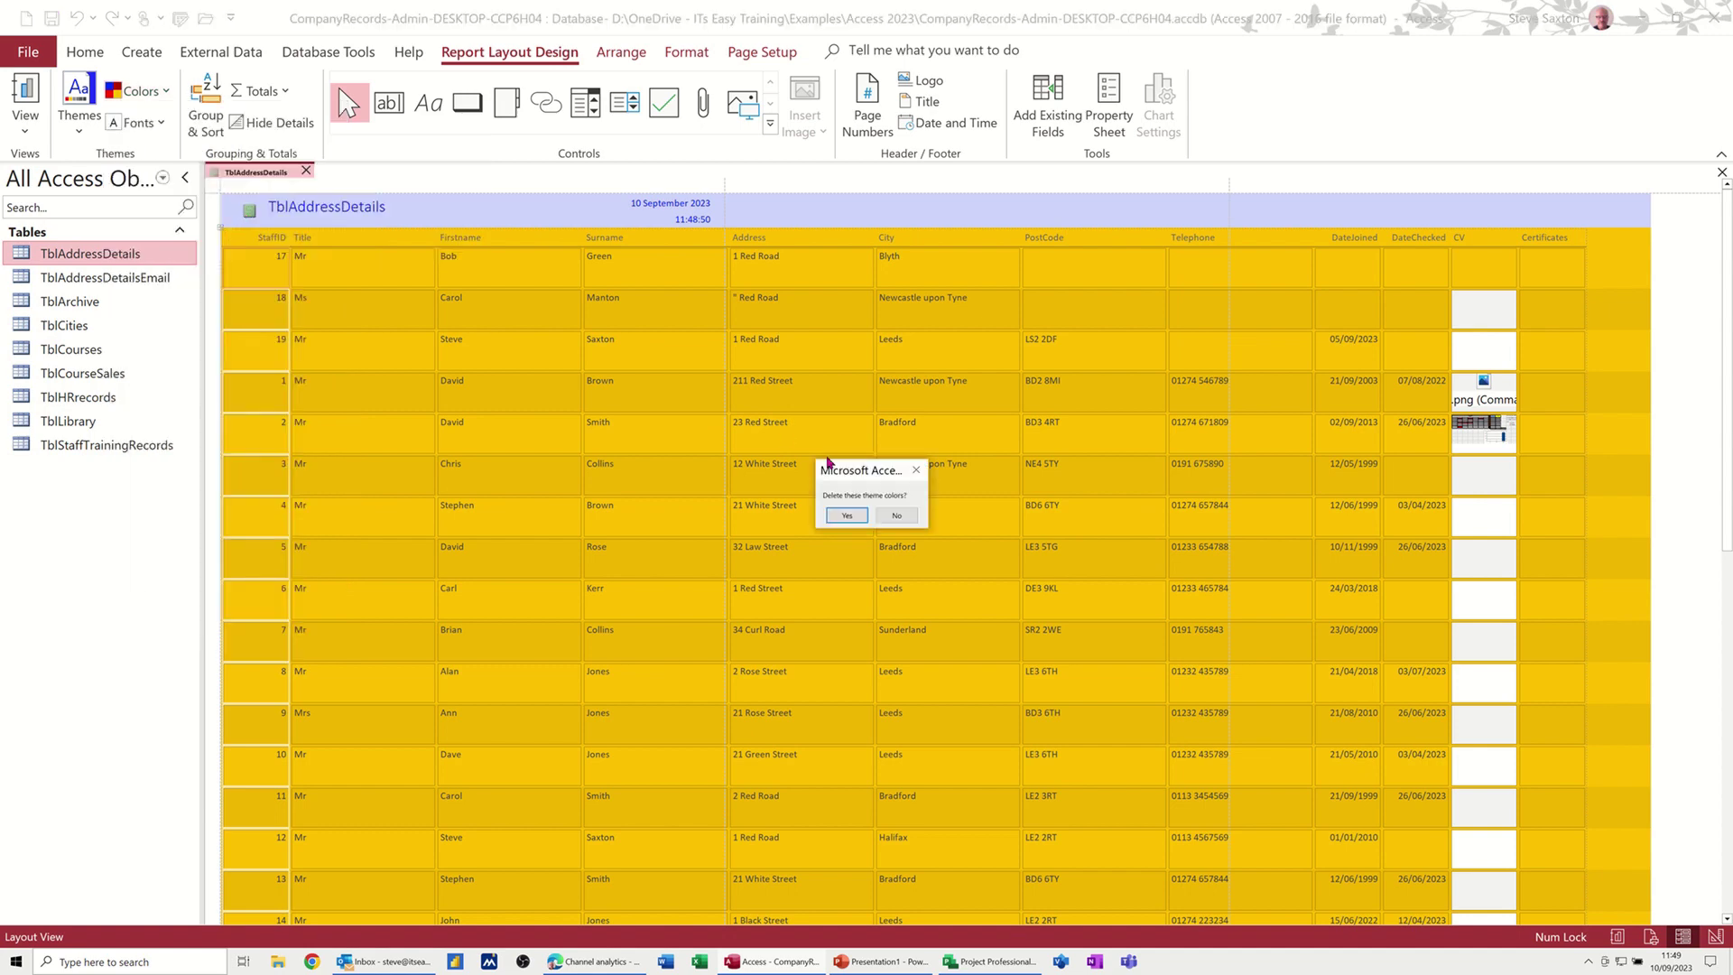
left_click(847, 516)
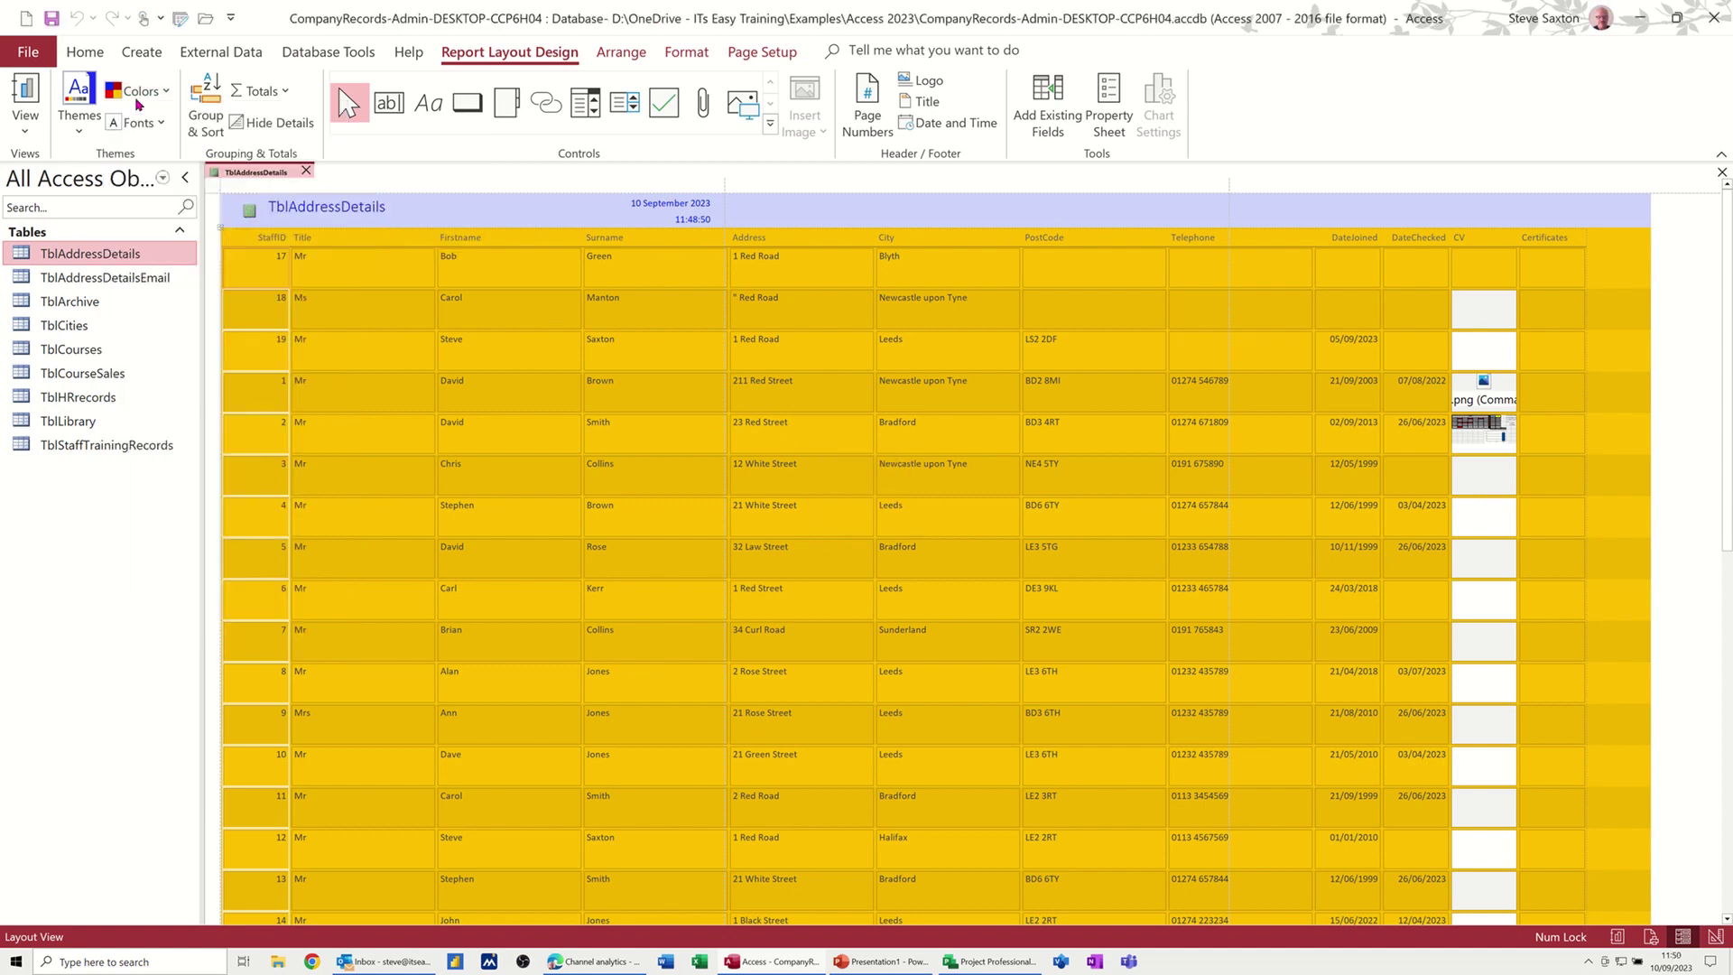
Reapply the standard Office theme to the report.
left_click(80, 104)
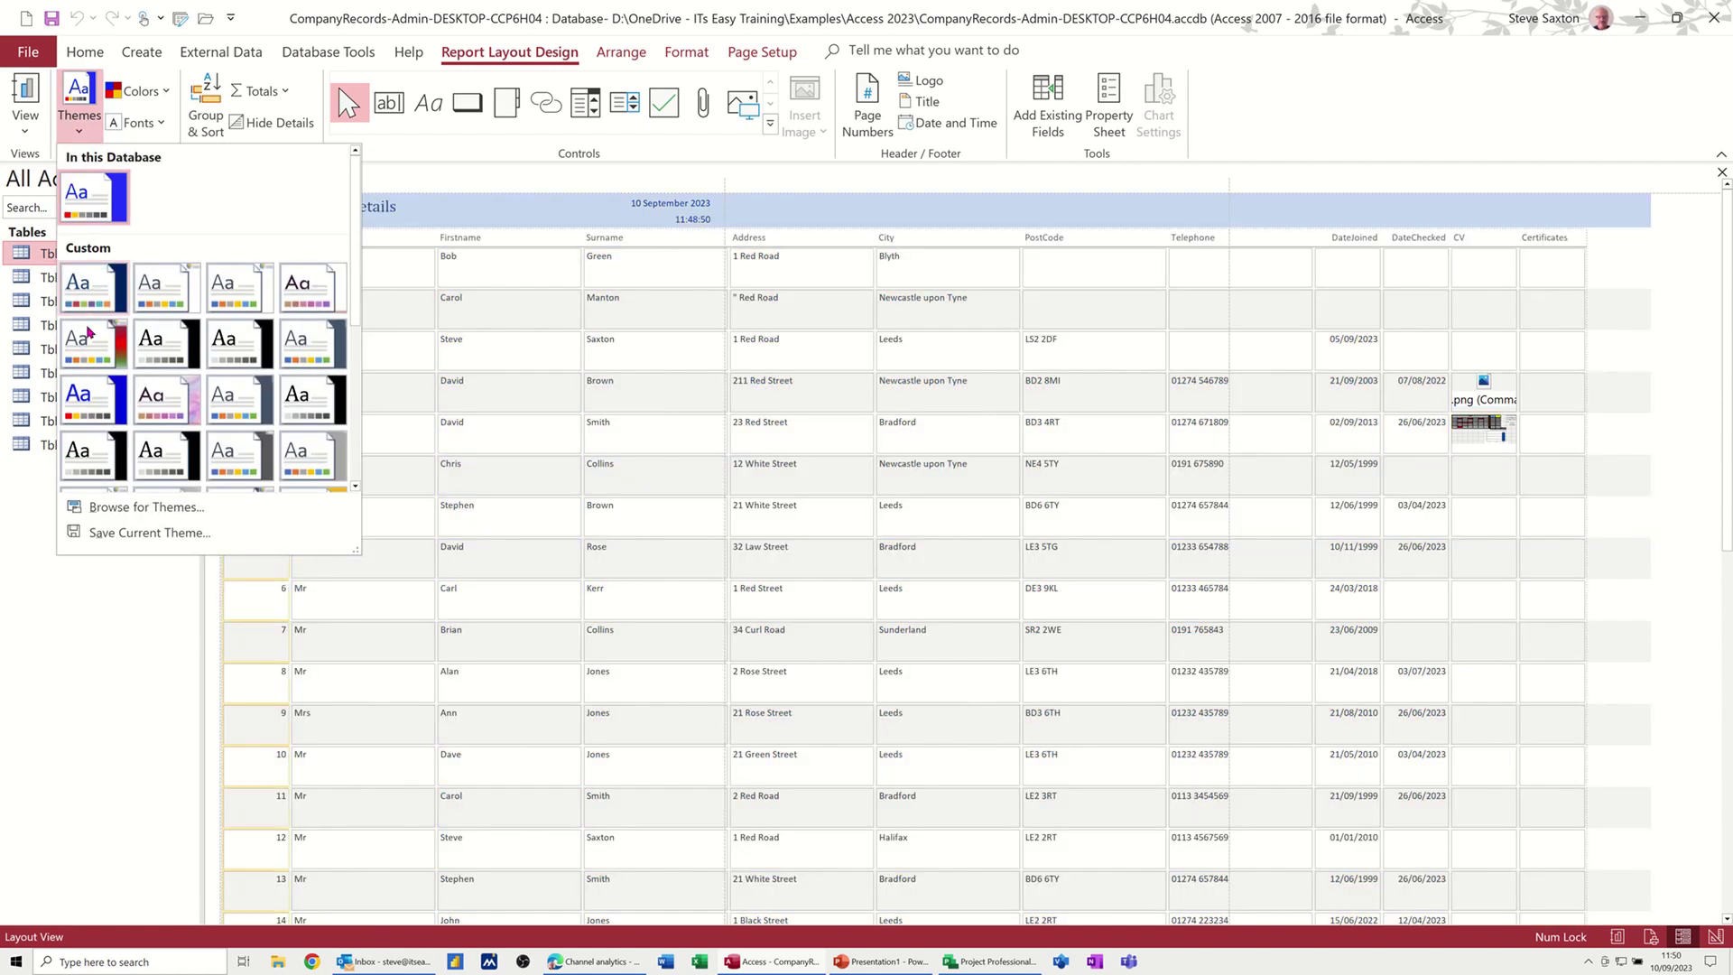
scroll(90, 334, "down", 2)
left_click(95, 343)
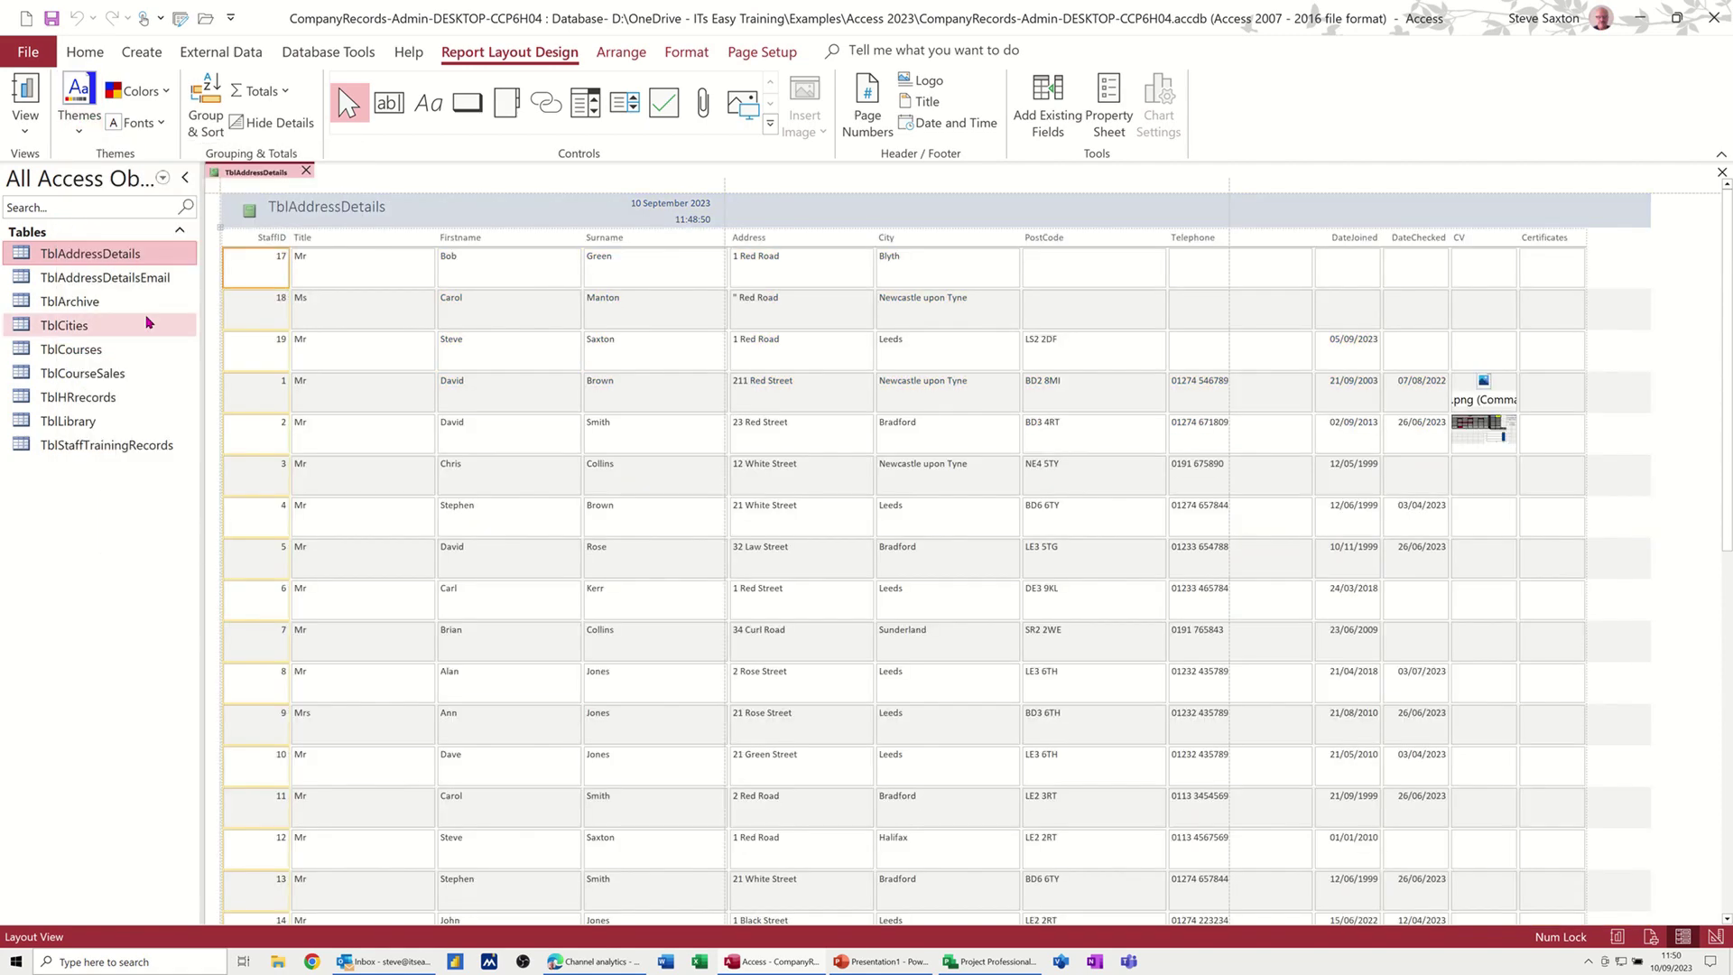
left_click(166, 91)
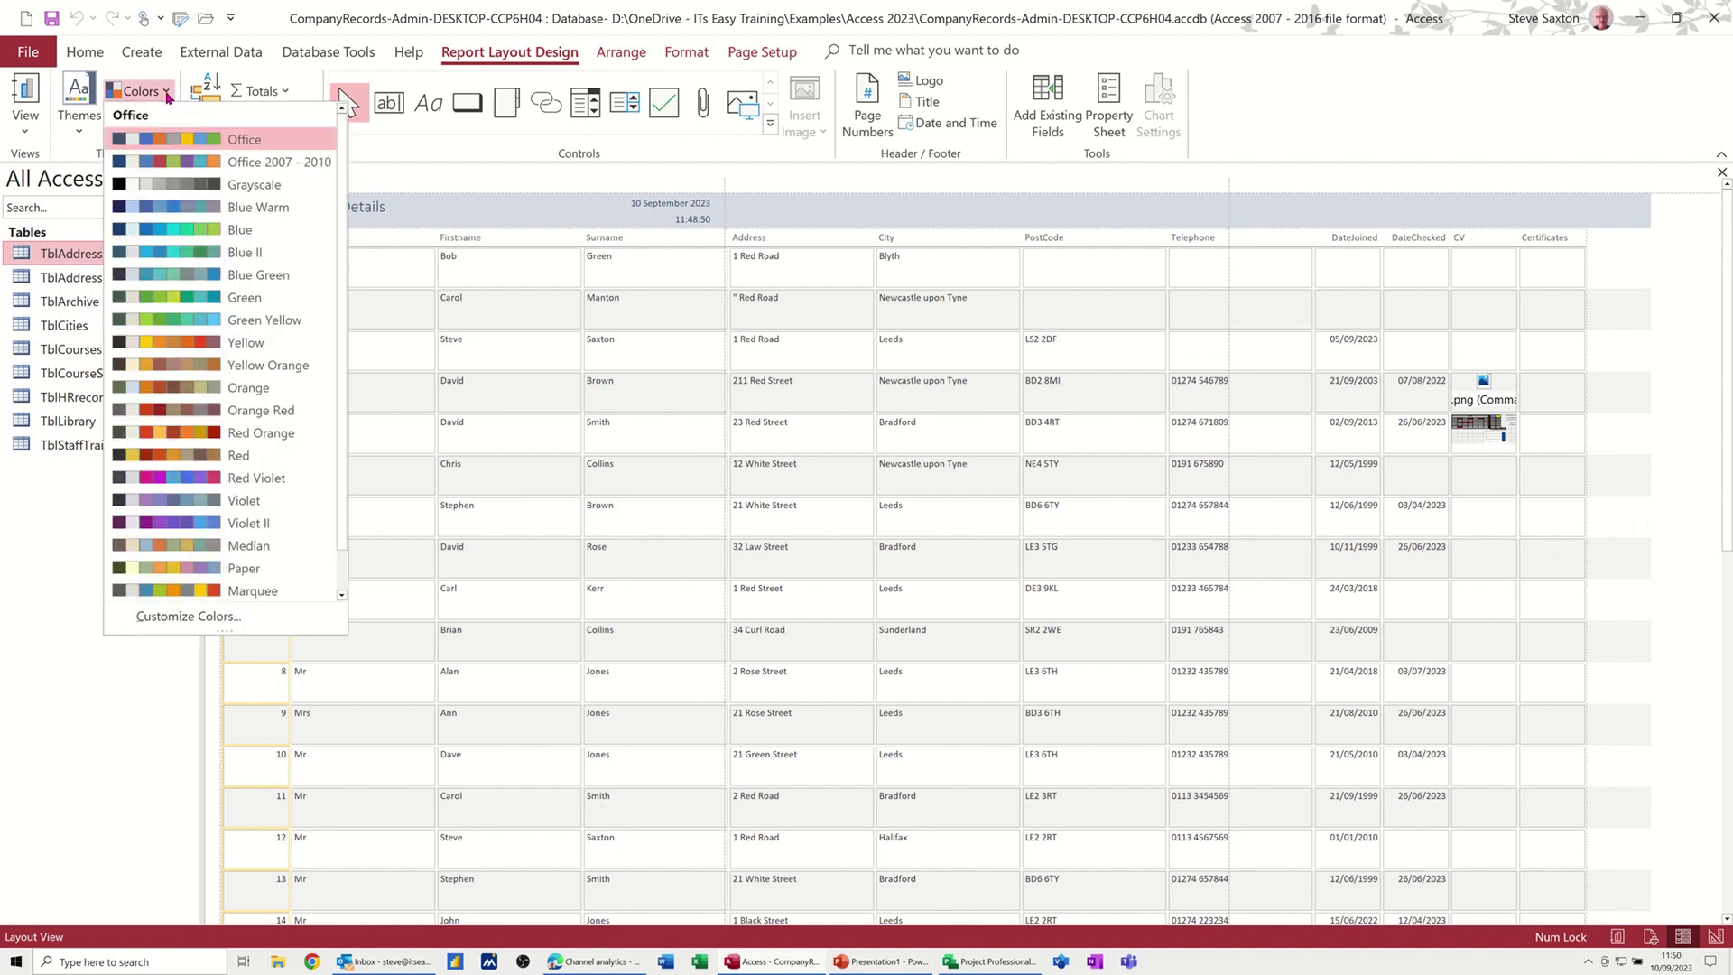
Start a new theme colour set, keeping Dark 1 black and Light 1 white after trying alternatives.
left_click(207, 617)
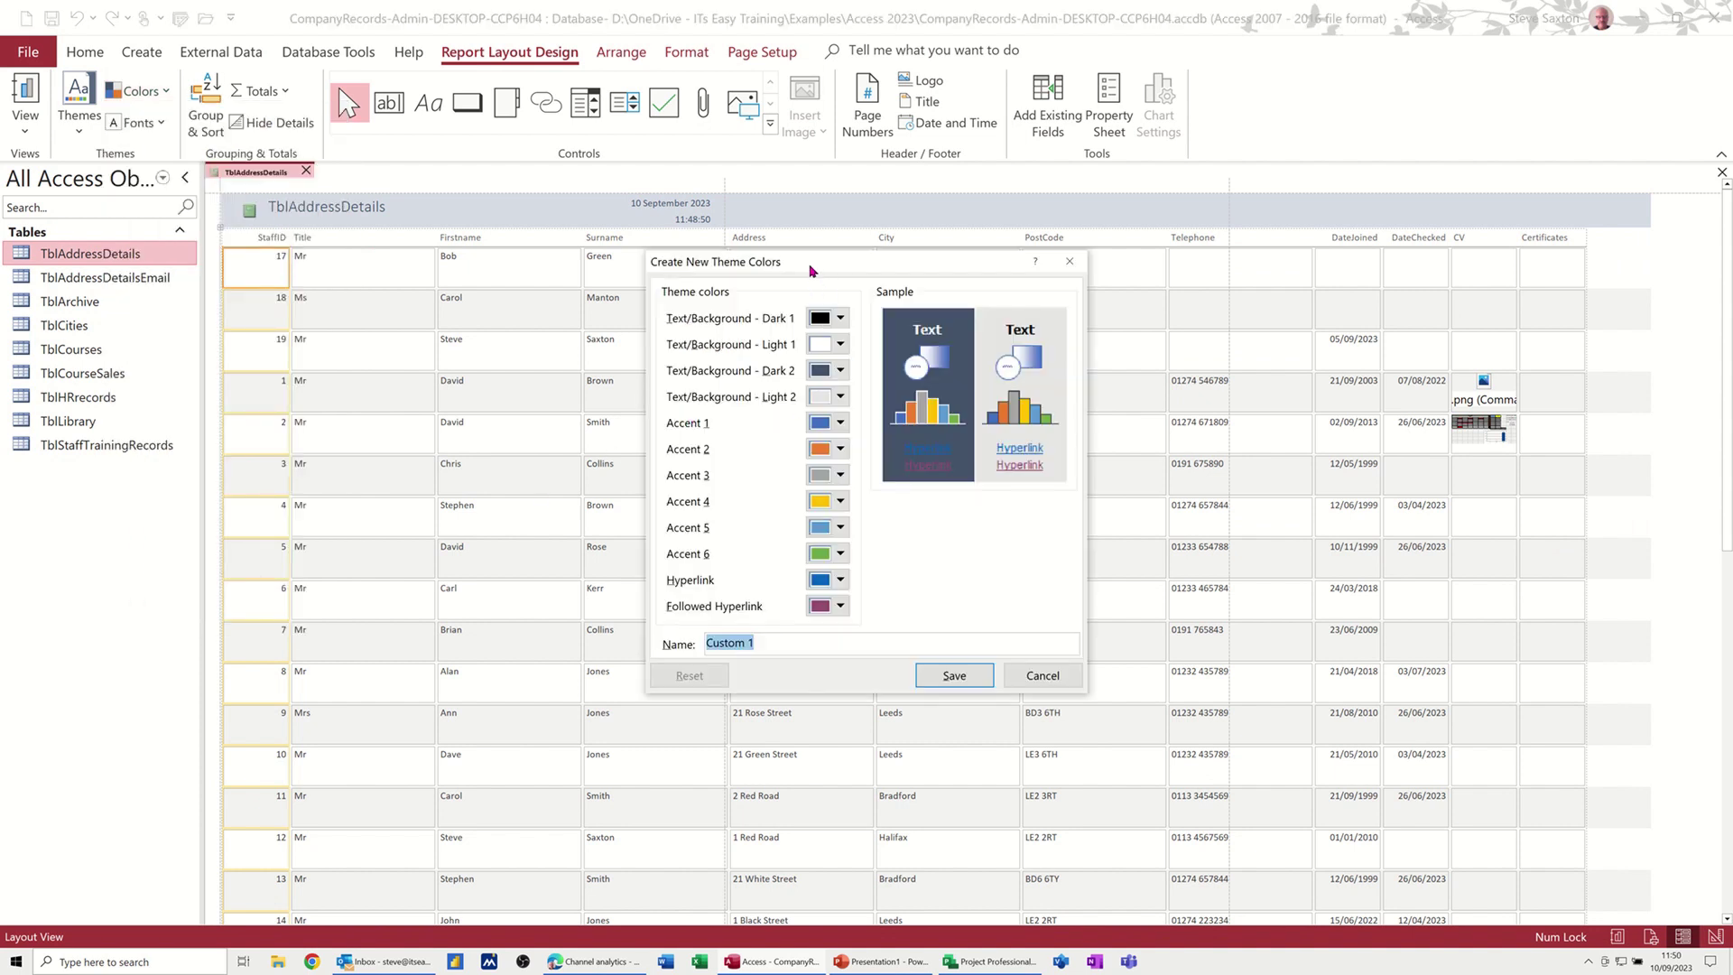
left_click_drag(809, 268, 475, 226)
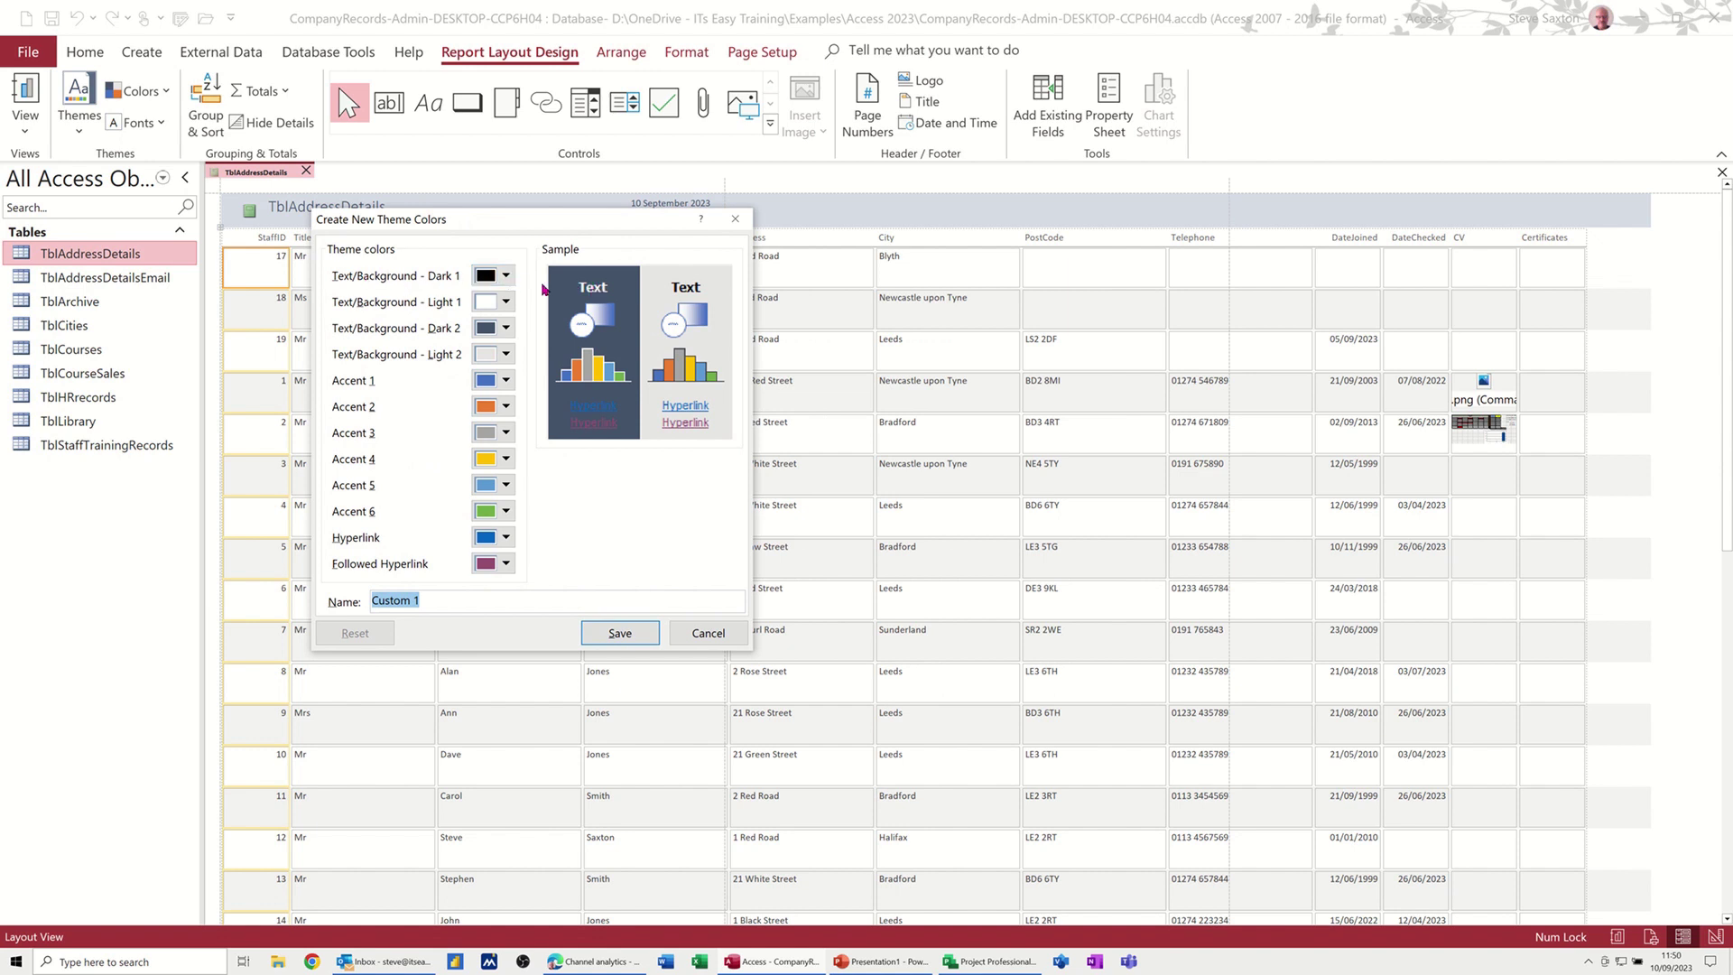
left_click(505, 277)
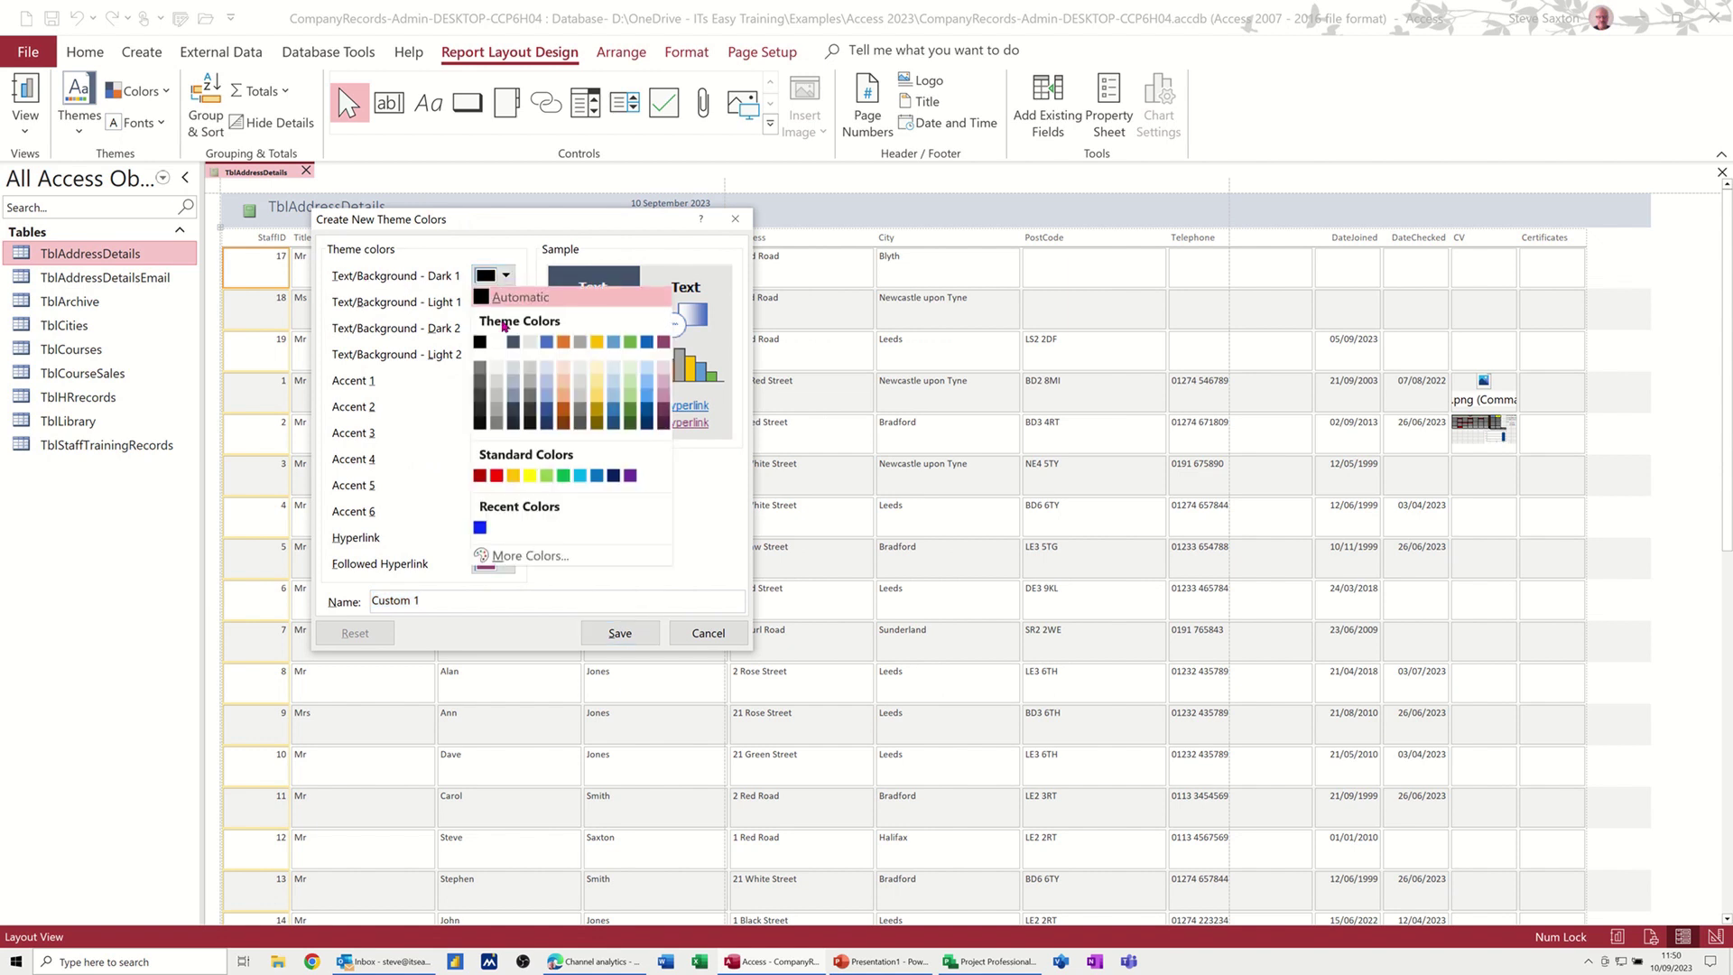
left_click(531, 343)
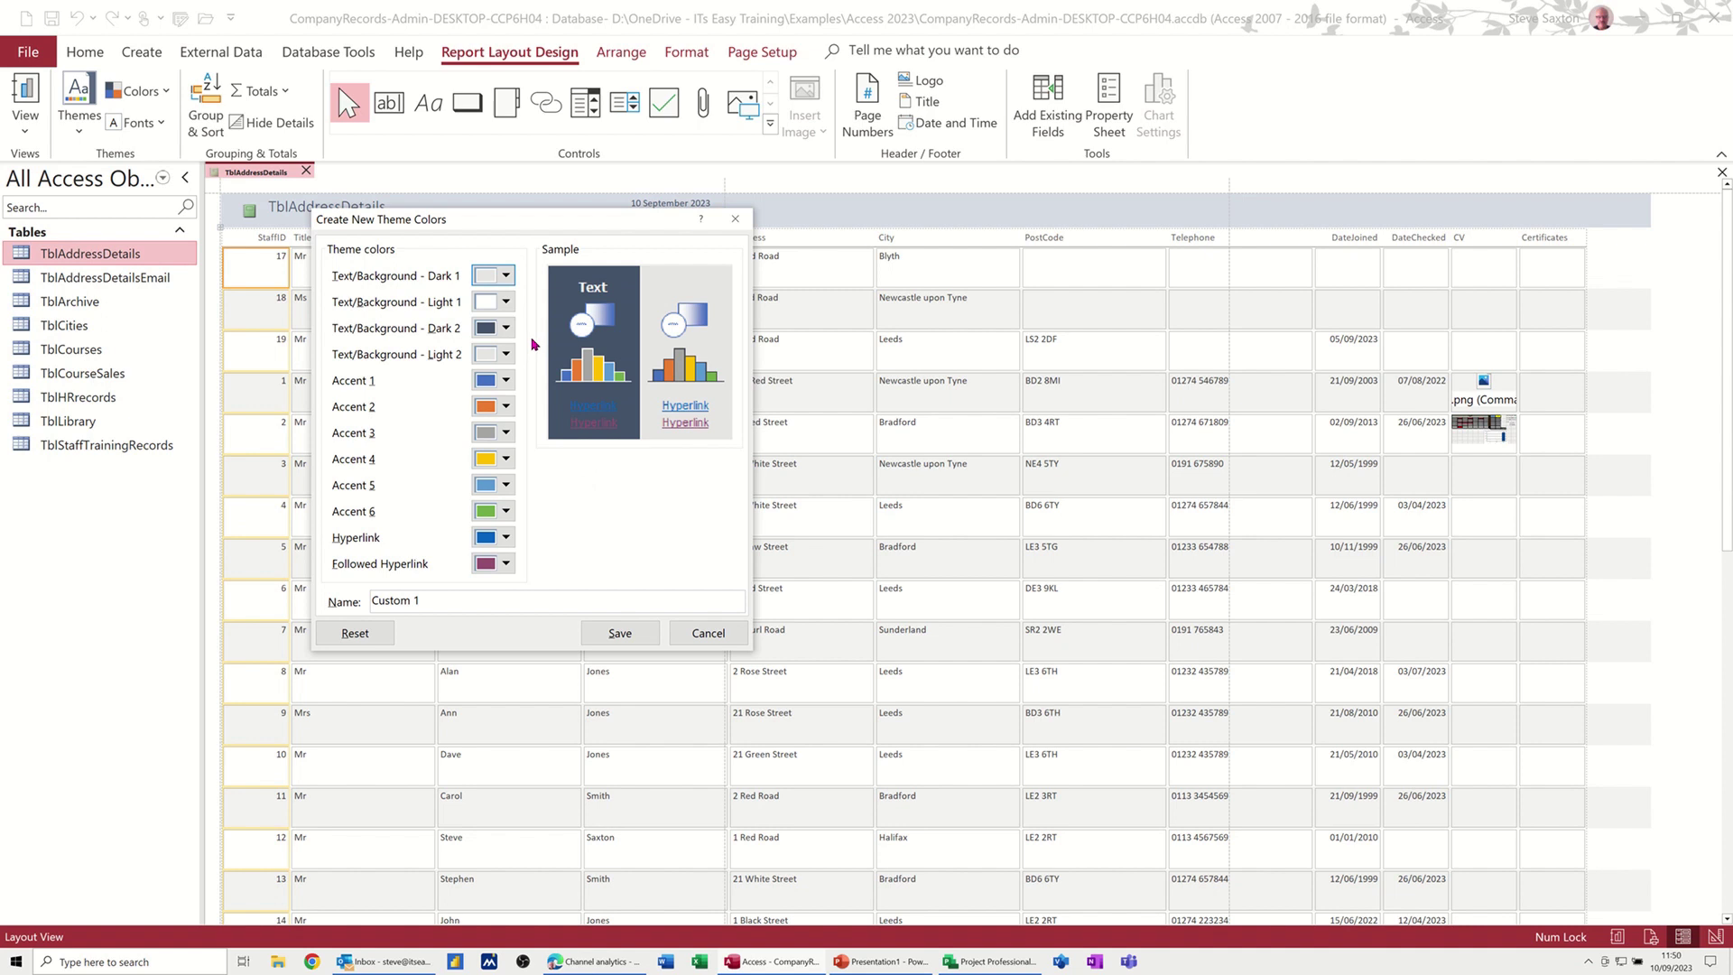
left_click(506, 277)
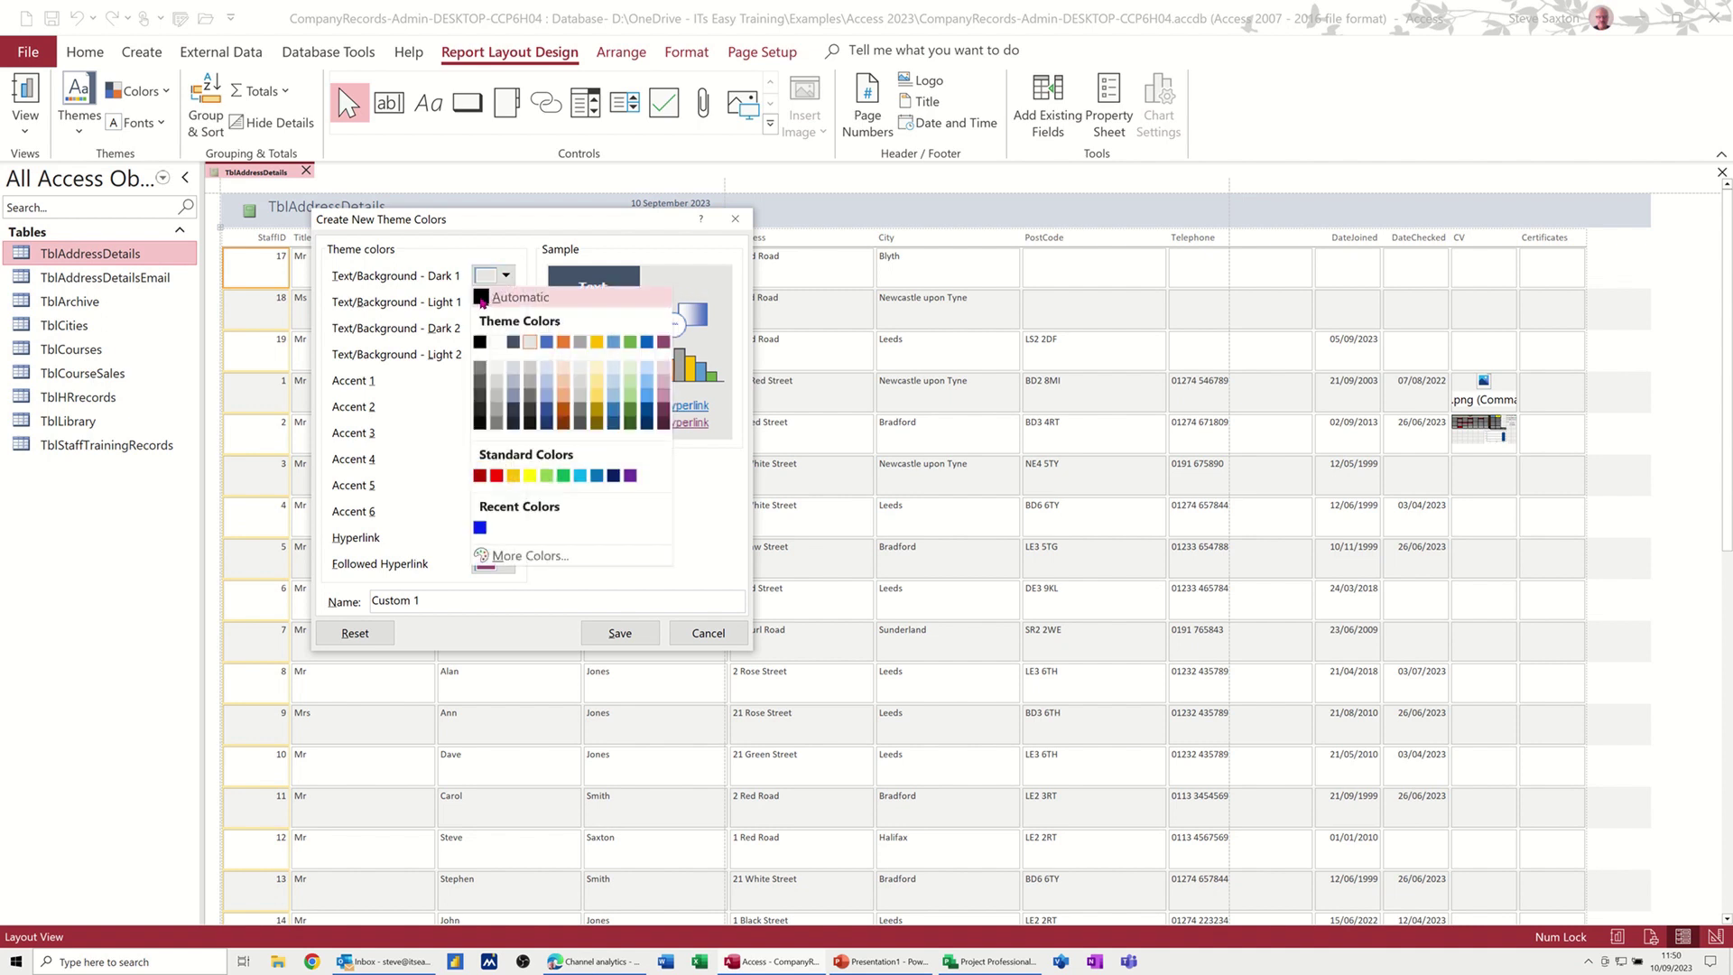
left_click(482, 299)
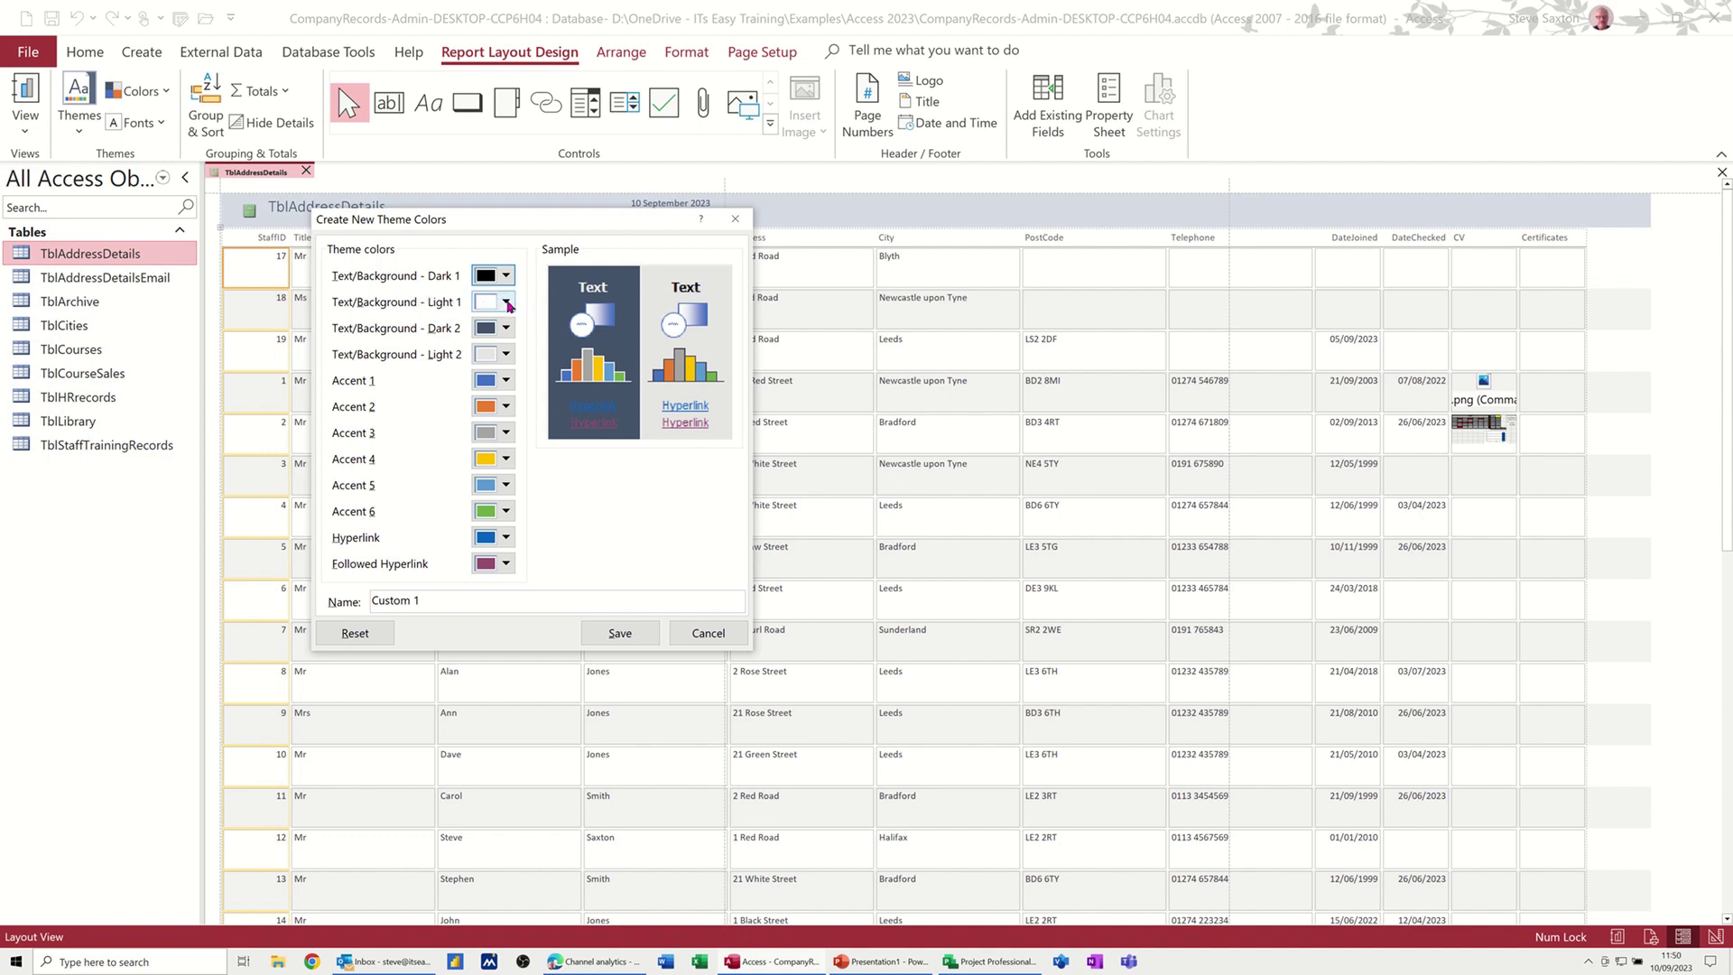
left_click(507, 302)
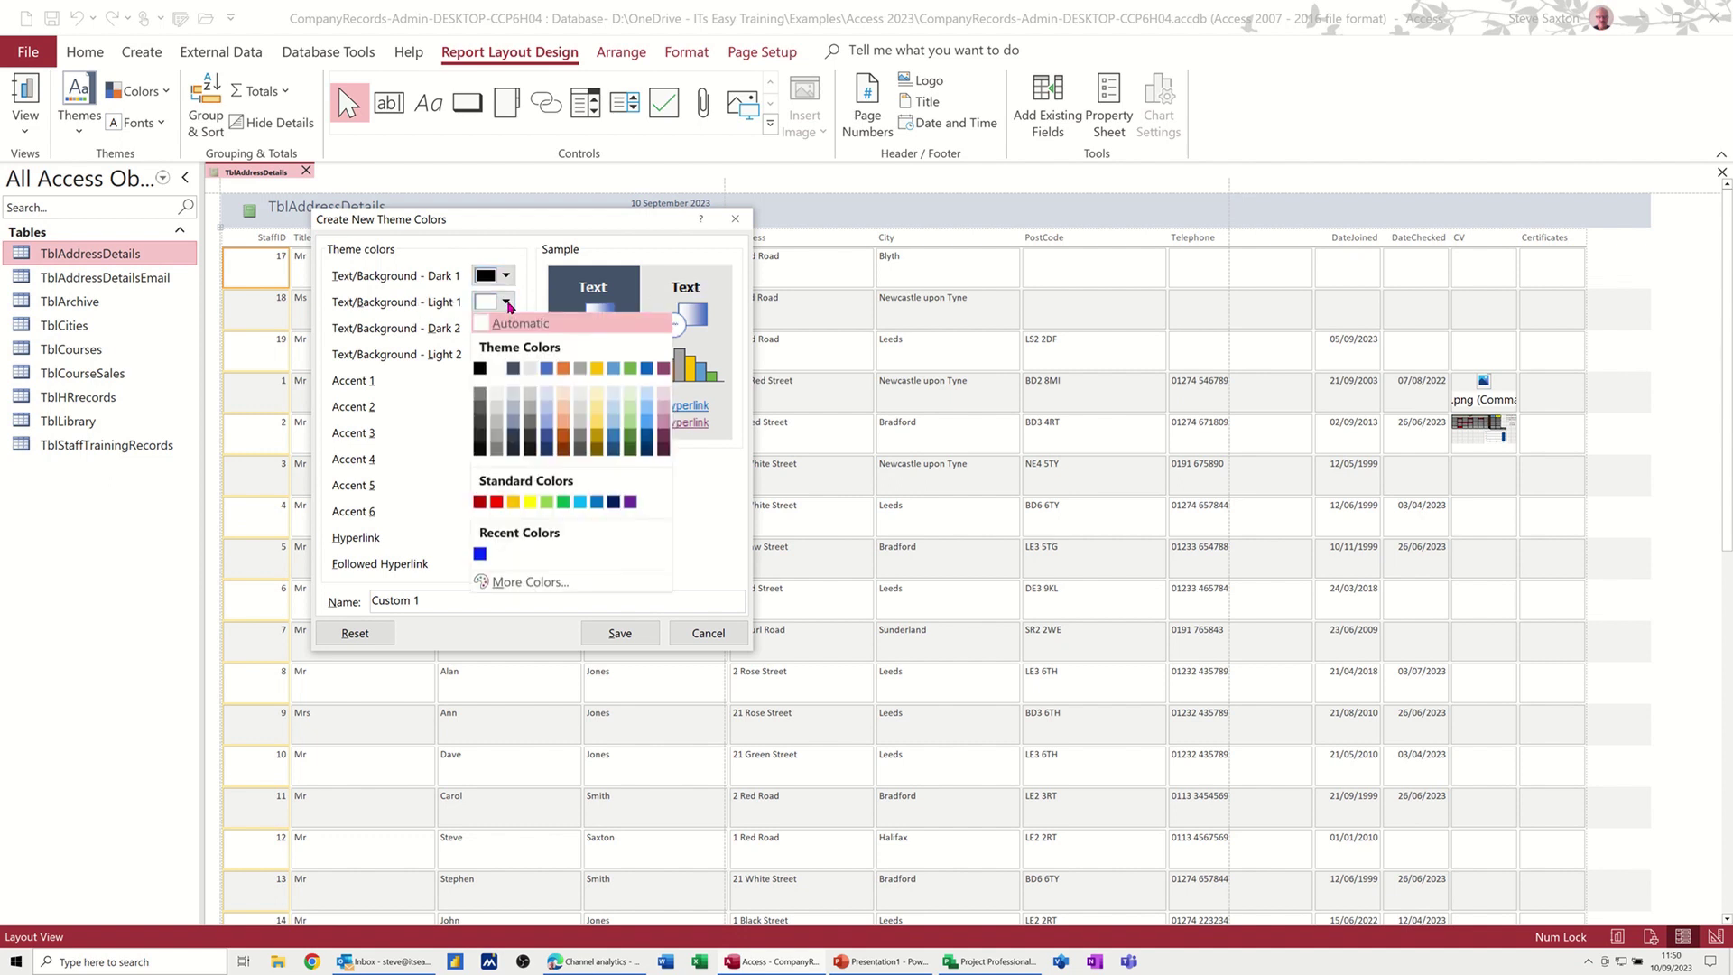
left_click(565, 370)
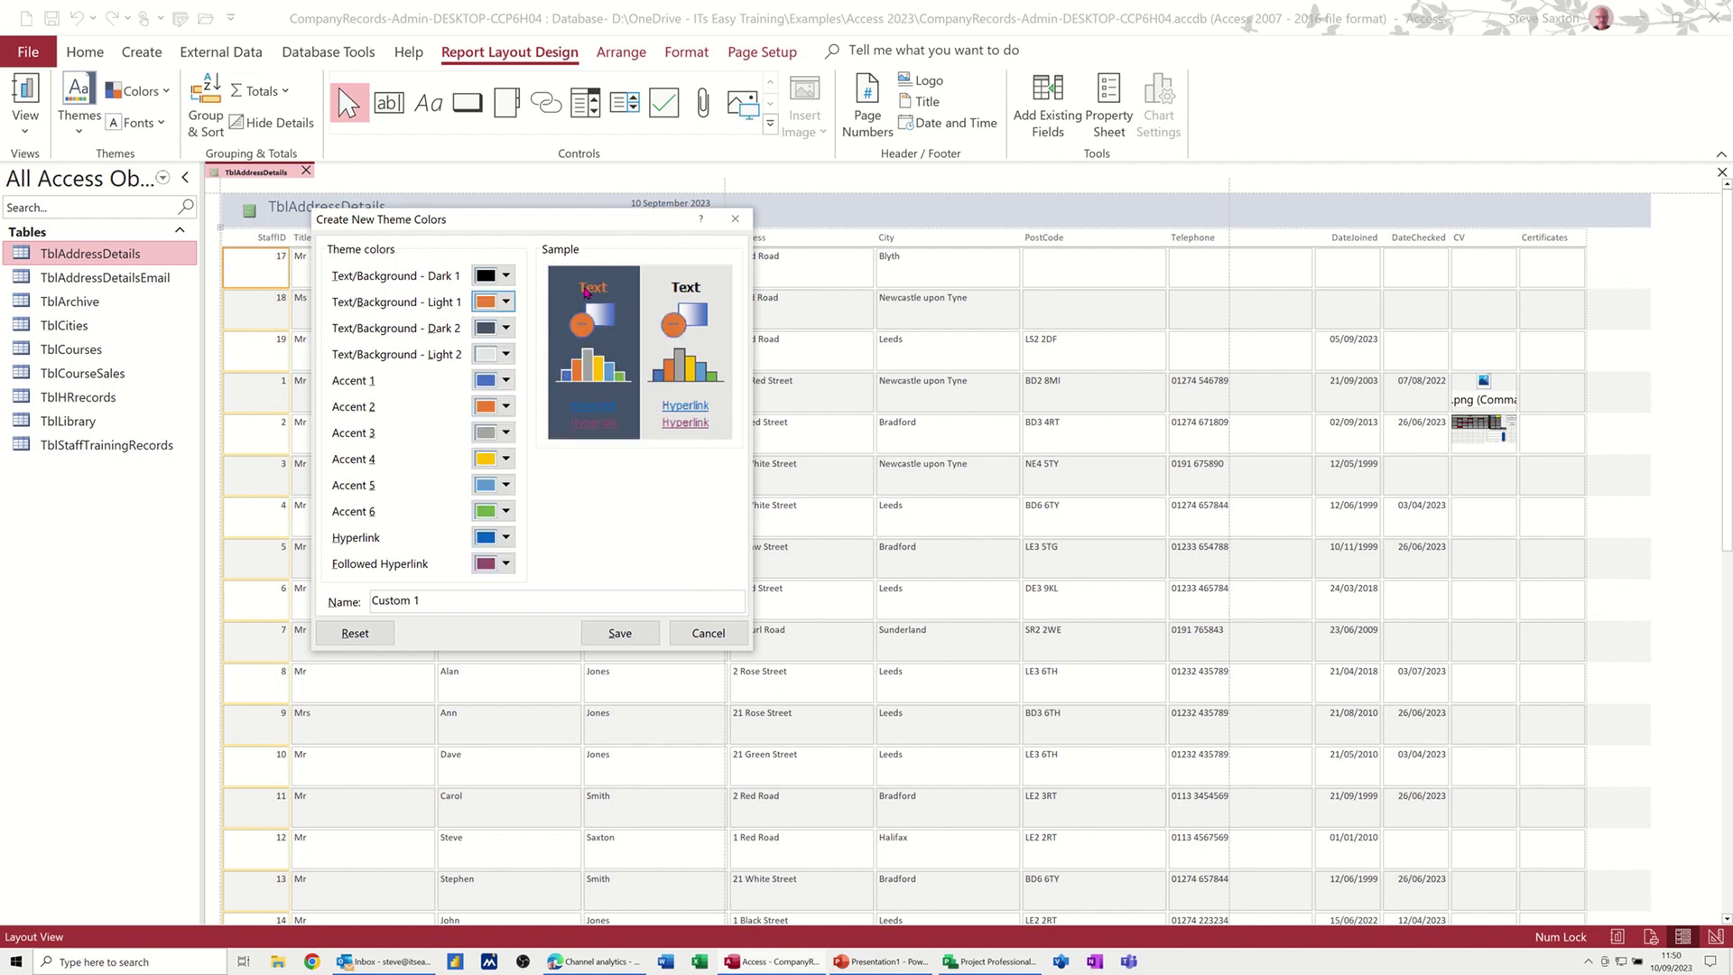
left_click(506, 303)
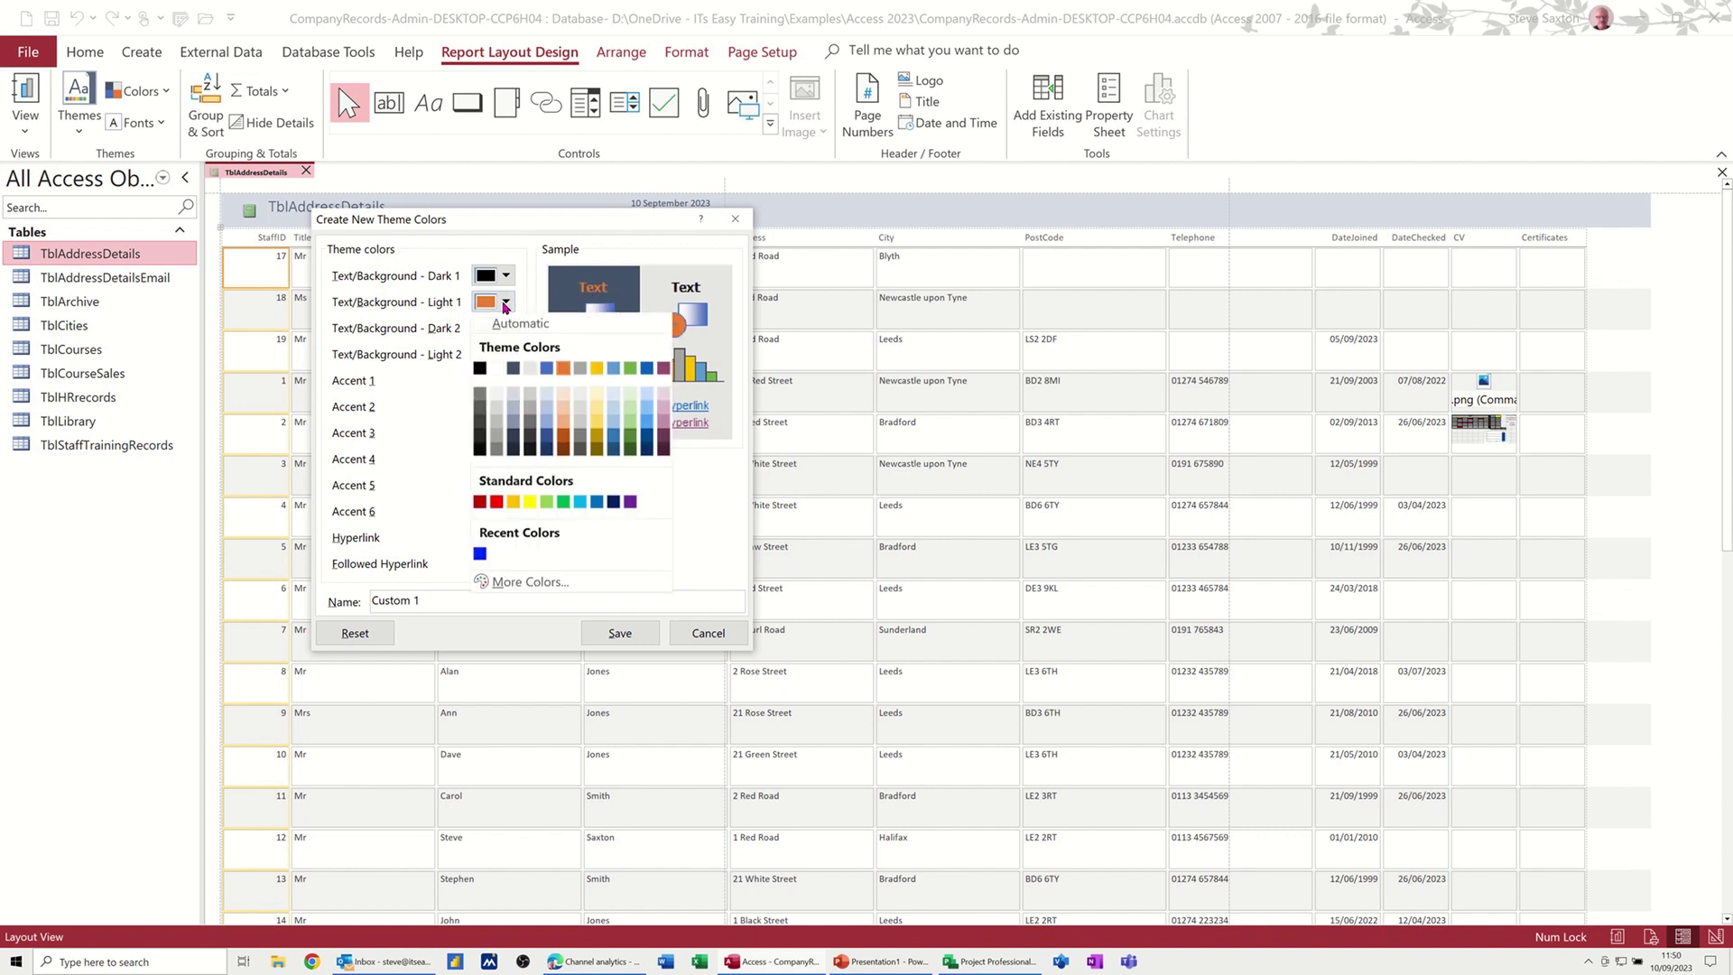
left_click(497, 368)
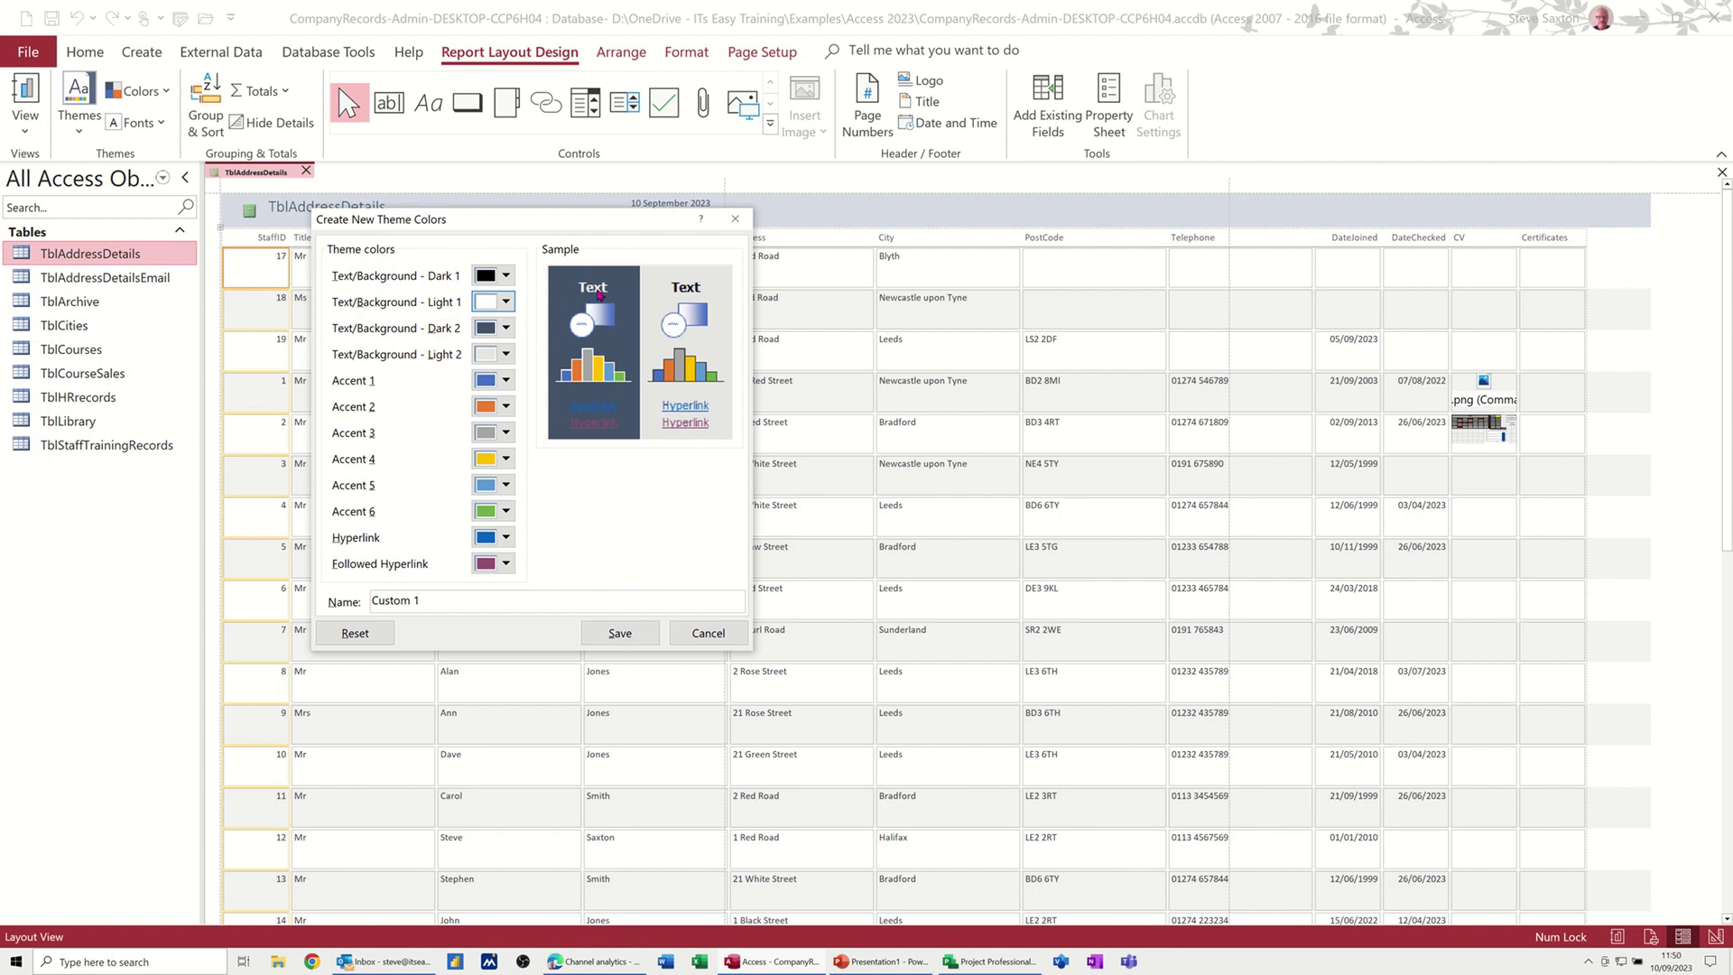
Make Text/Background Dark 2 gold and Light 1 dark blue-grey.
left_click(506, 330)
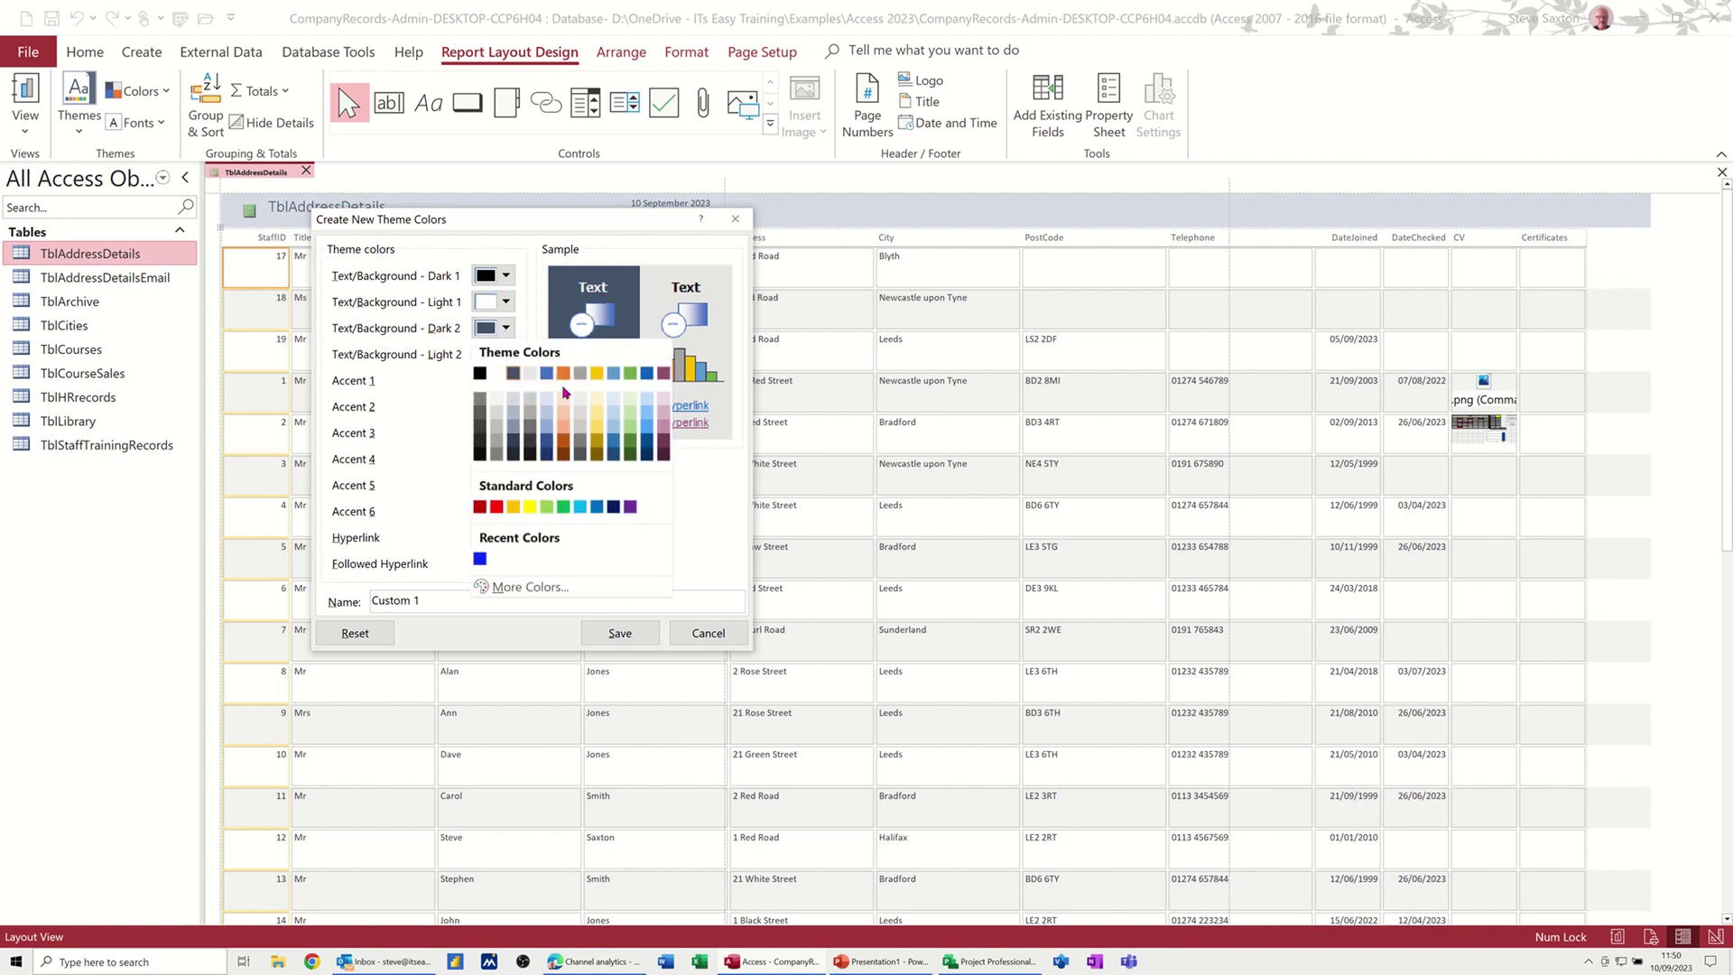
left_click(598, 375)
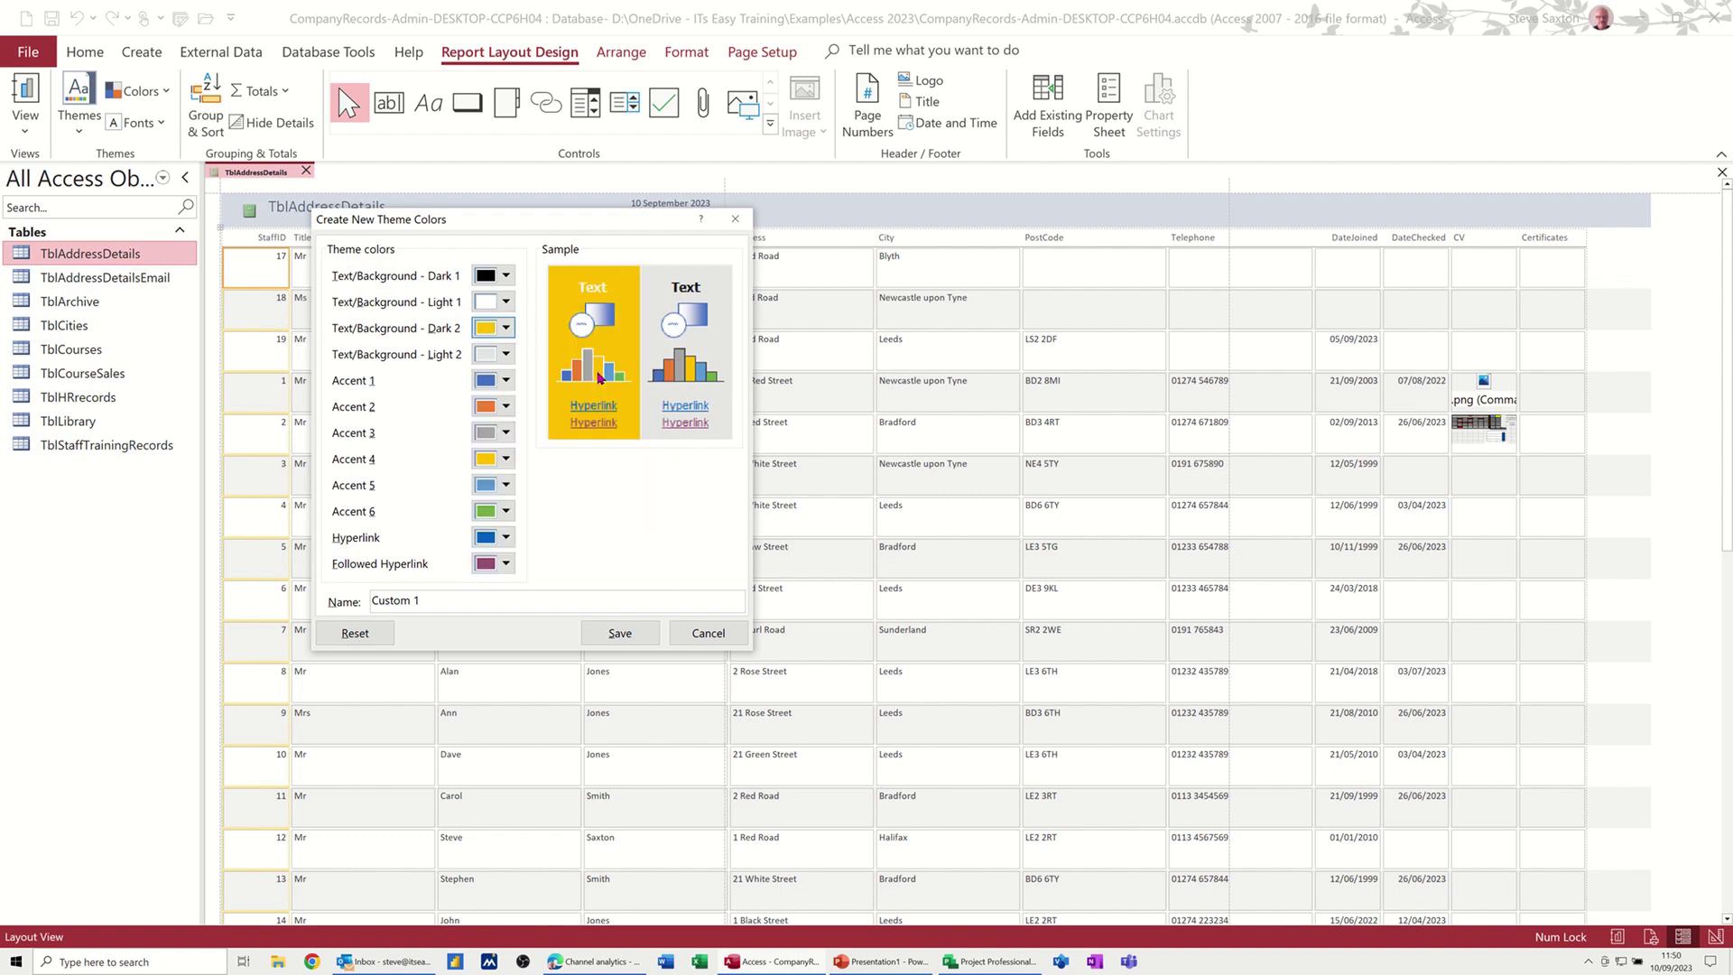
left_click(506, 301)
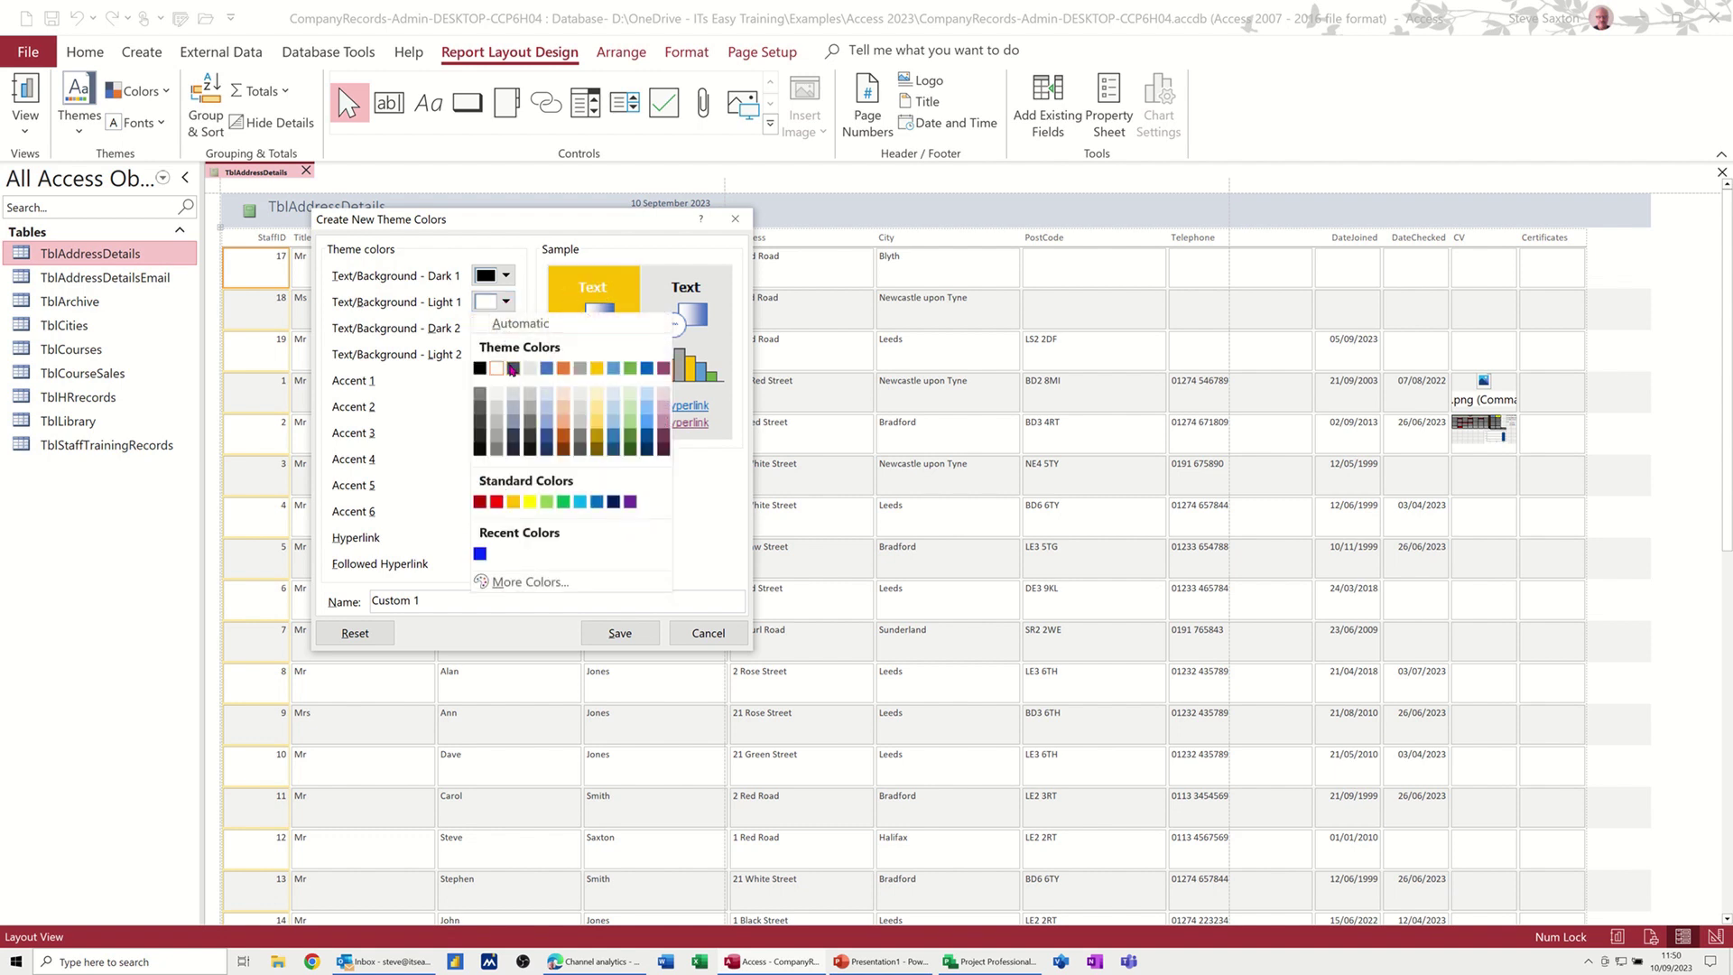
left_click(513, 369)
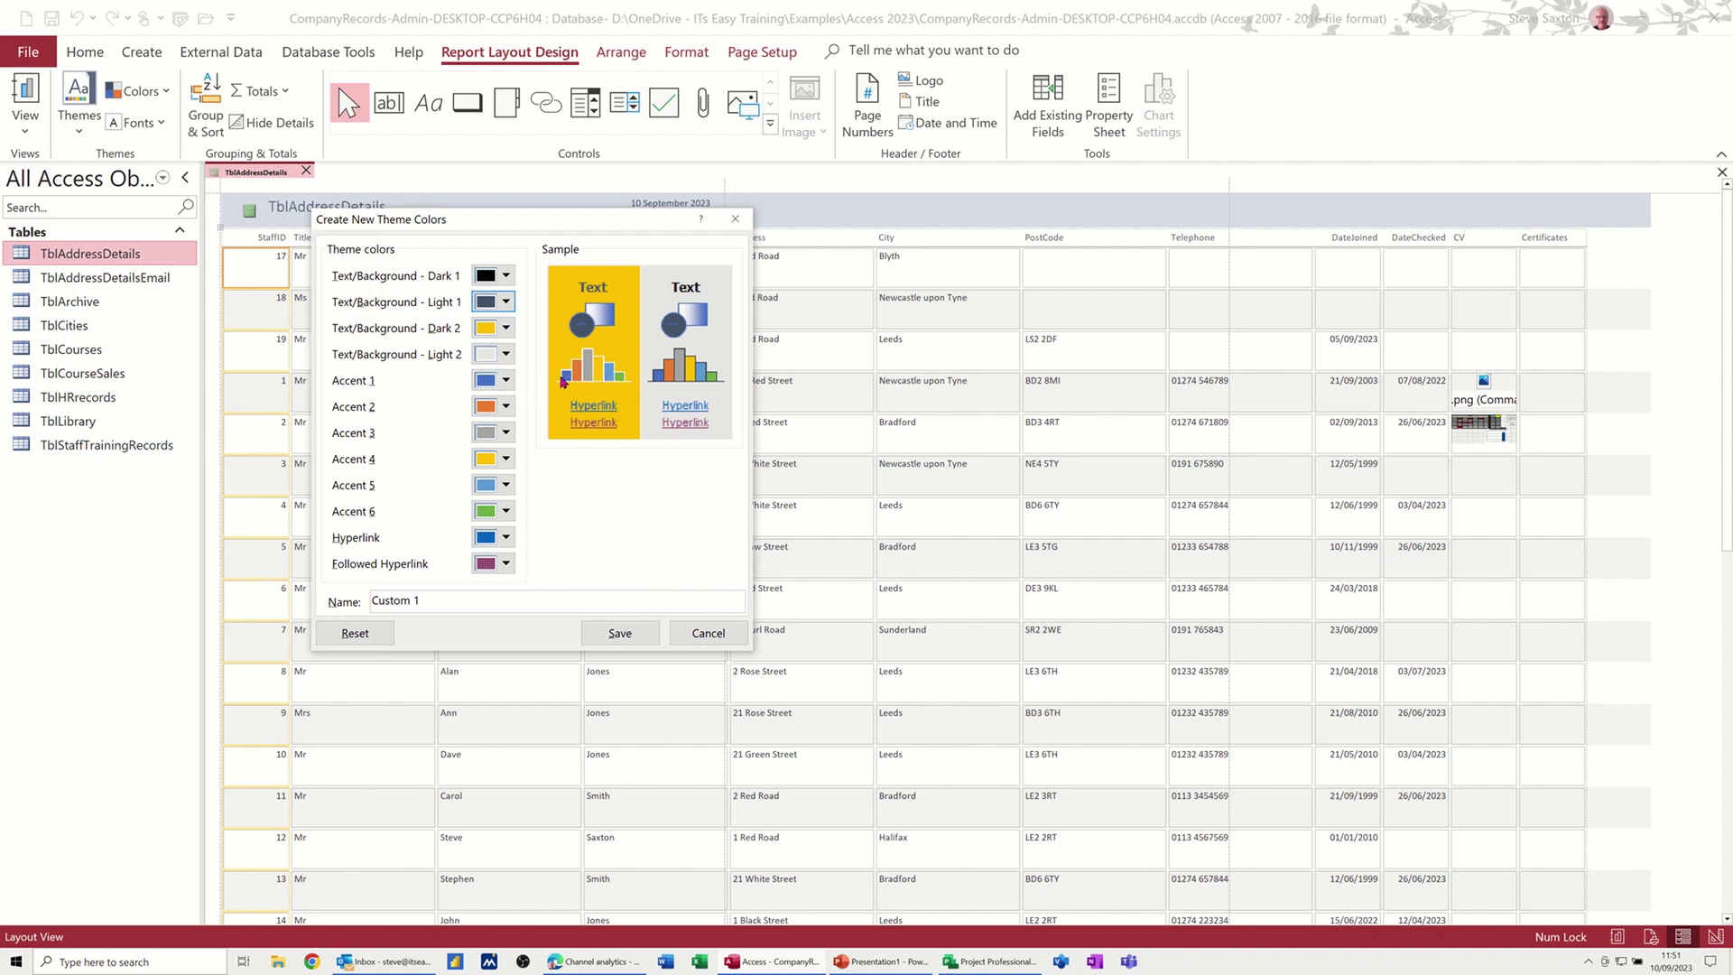
left_click(506, 381)
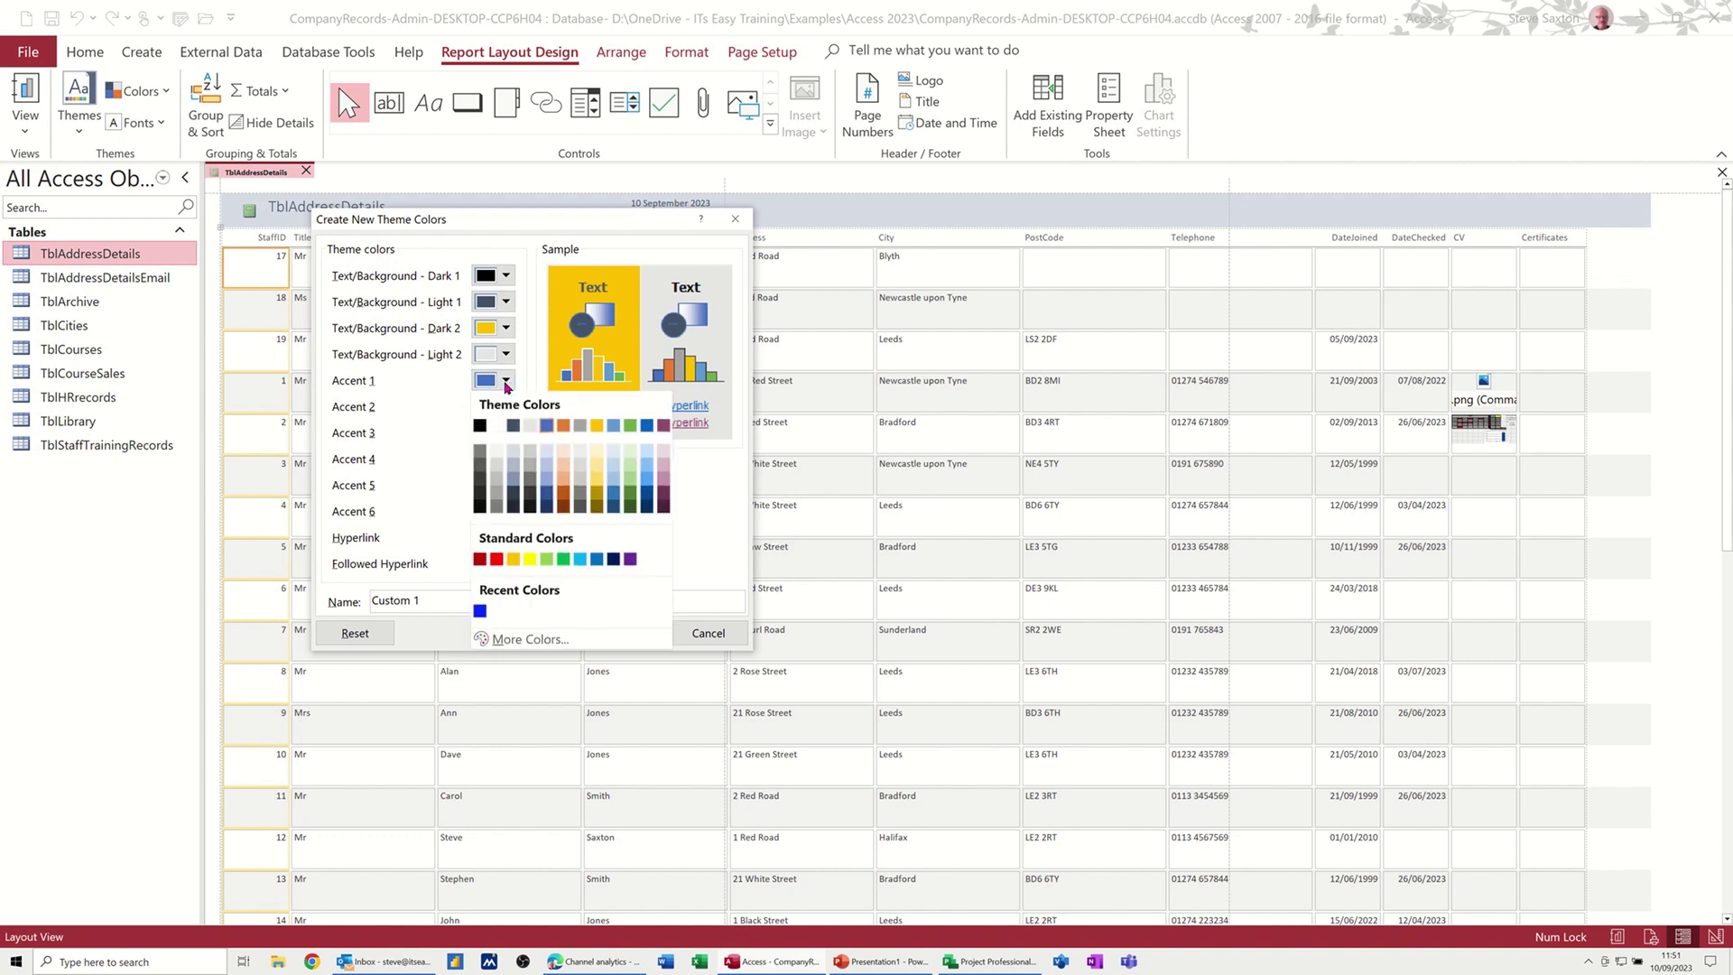
Make Accent 1 red, Accent 2 blue and Text/Background Light 2 green.
left_click(497, 559)
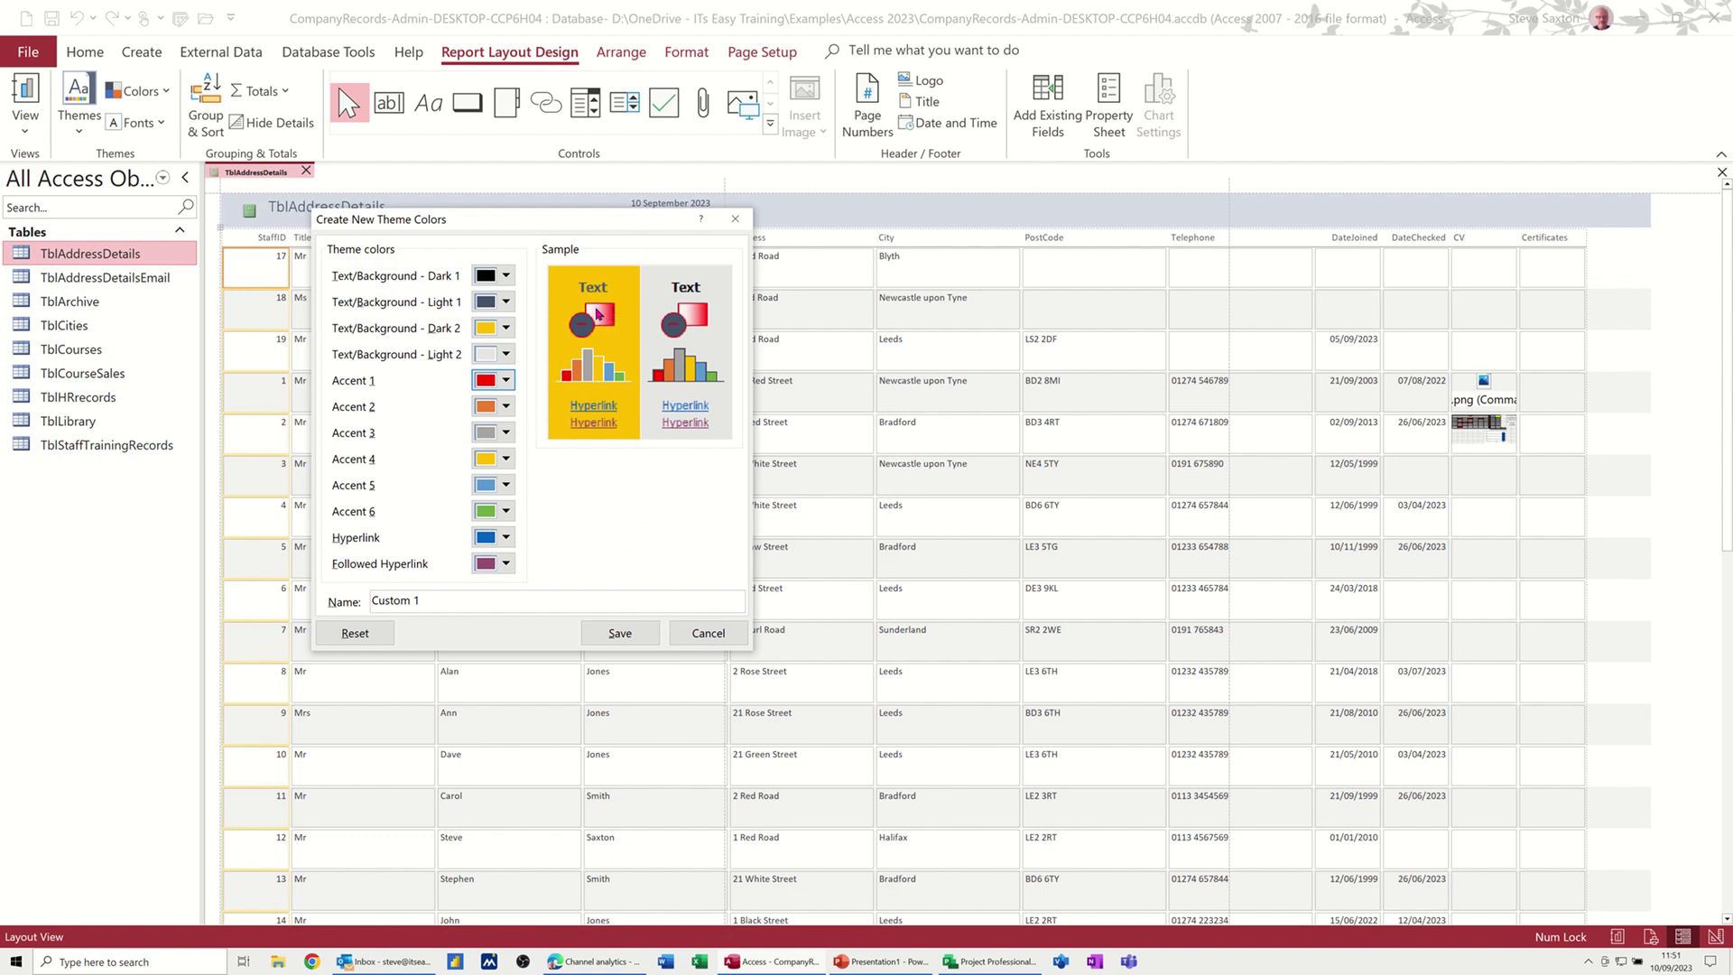
left_click(507, 408)
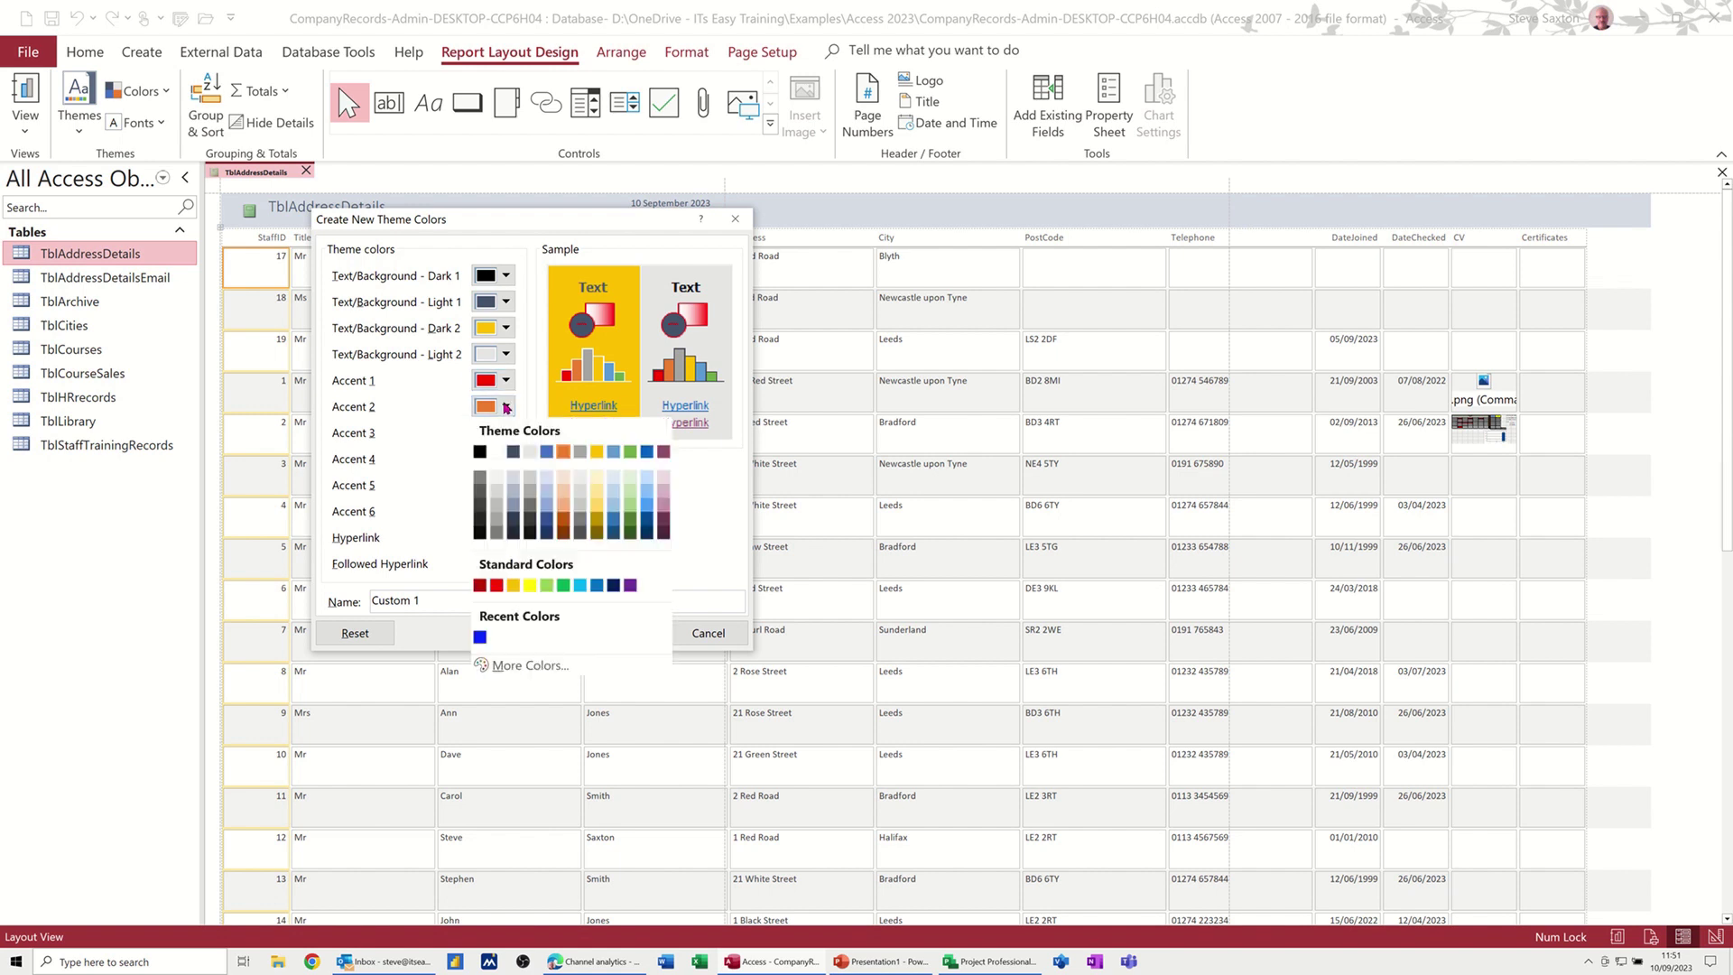
left_click(546, 452)
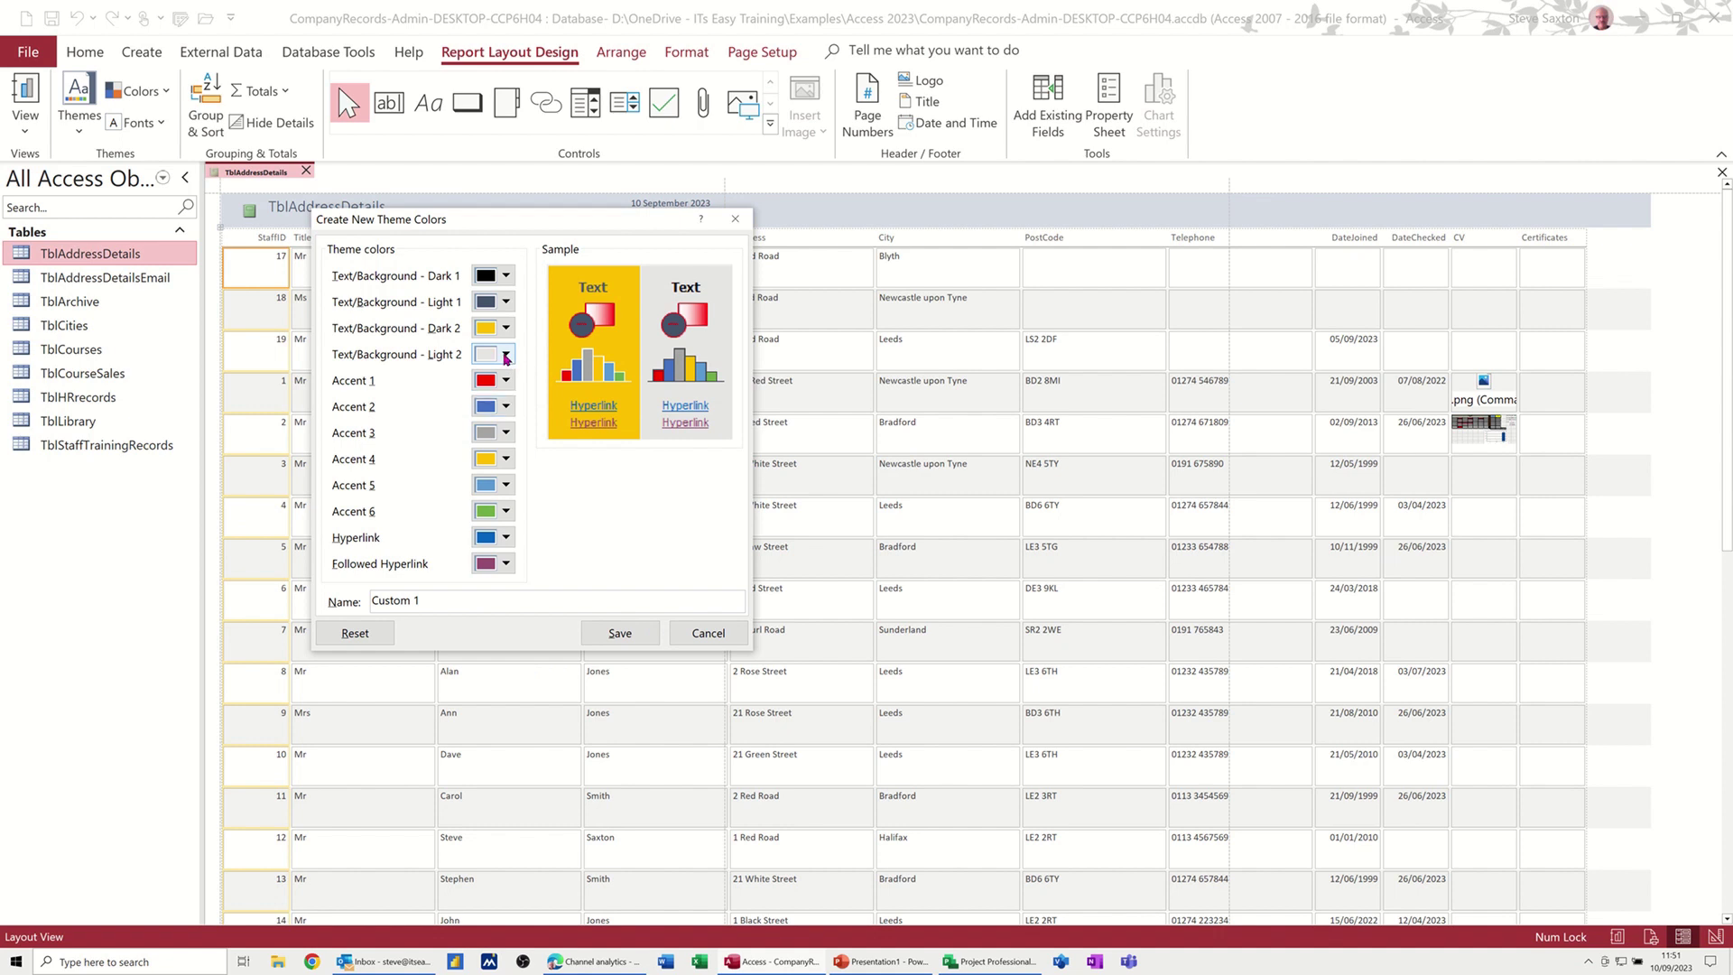
left_click(506, 354)
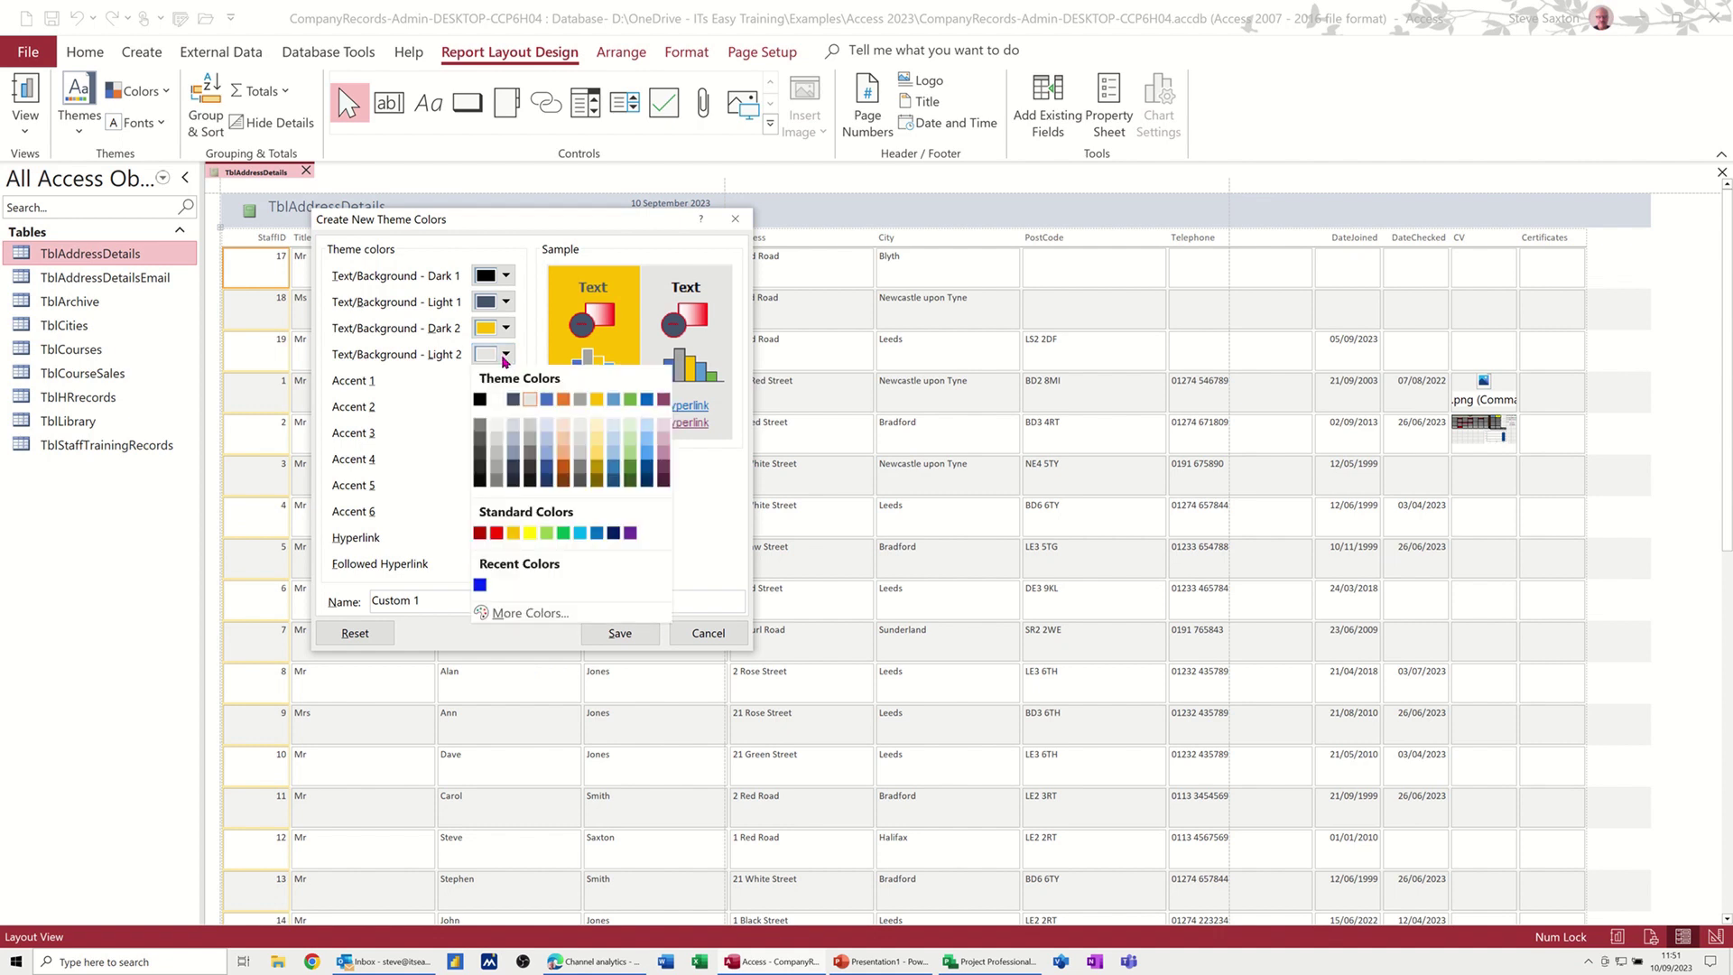
left_click(629, 400)
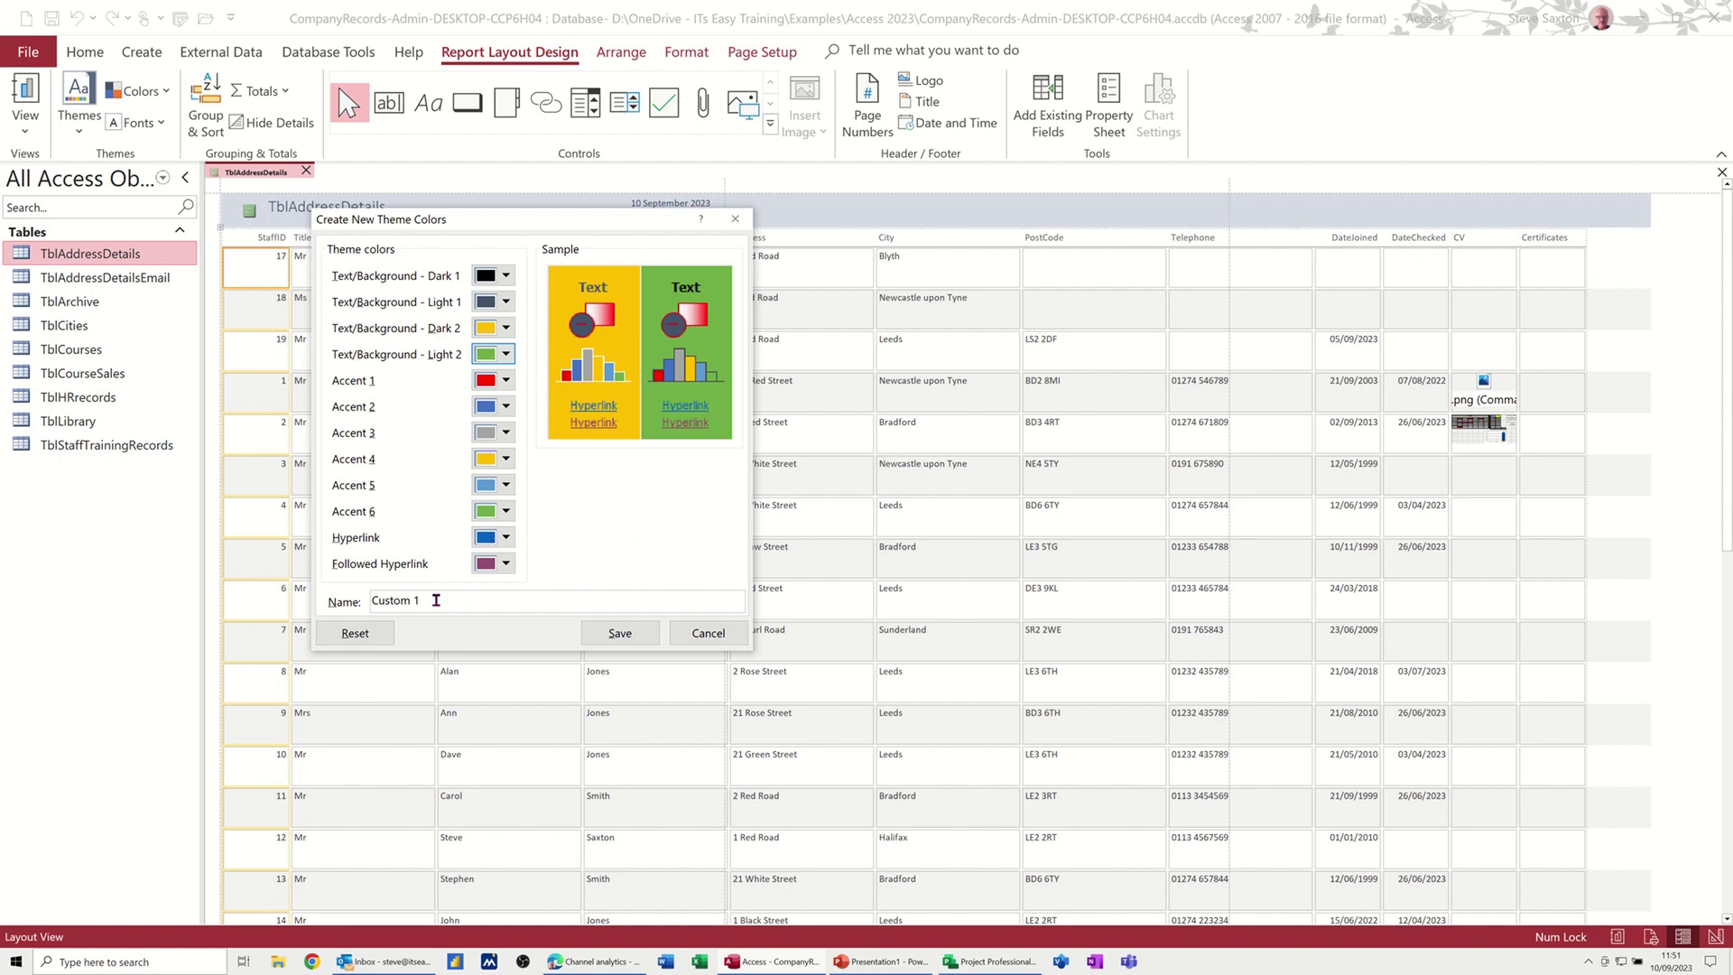
Rename the colour set from Custom 1 to 'steve' and save it.
left_click_drag(436, 600, 359, 604)
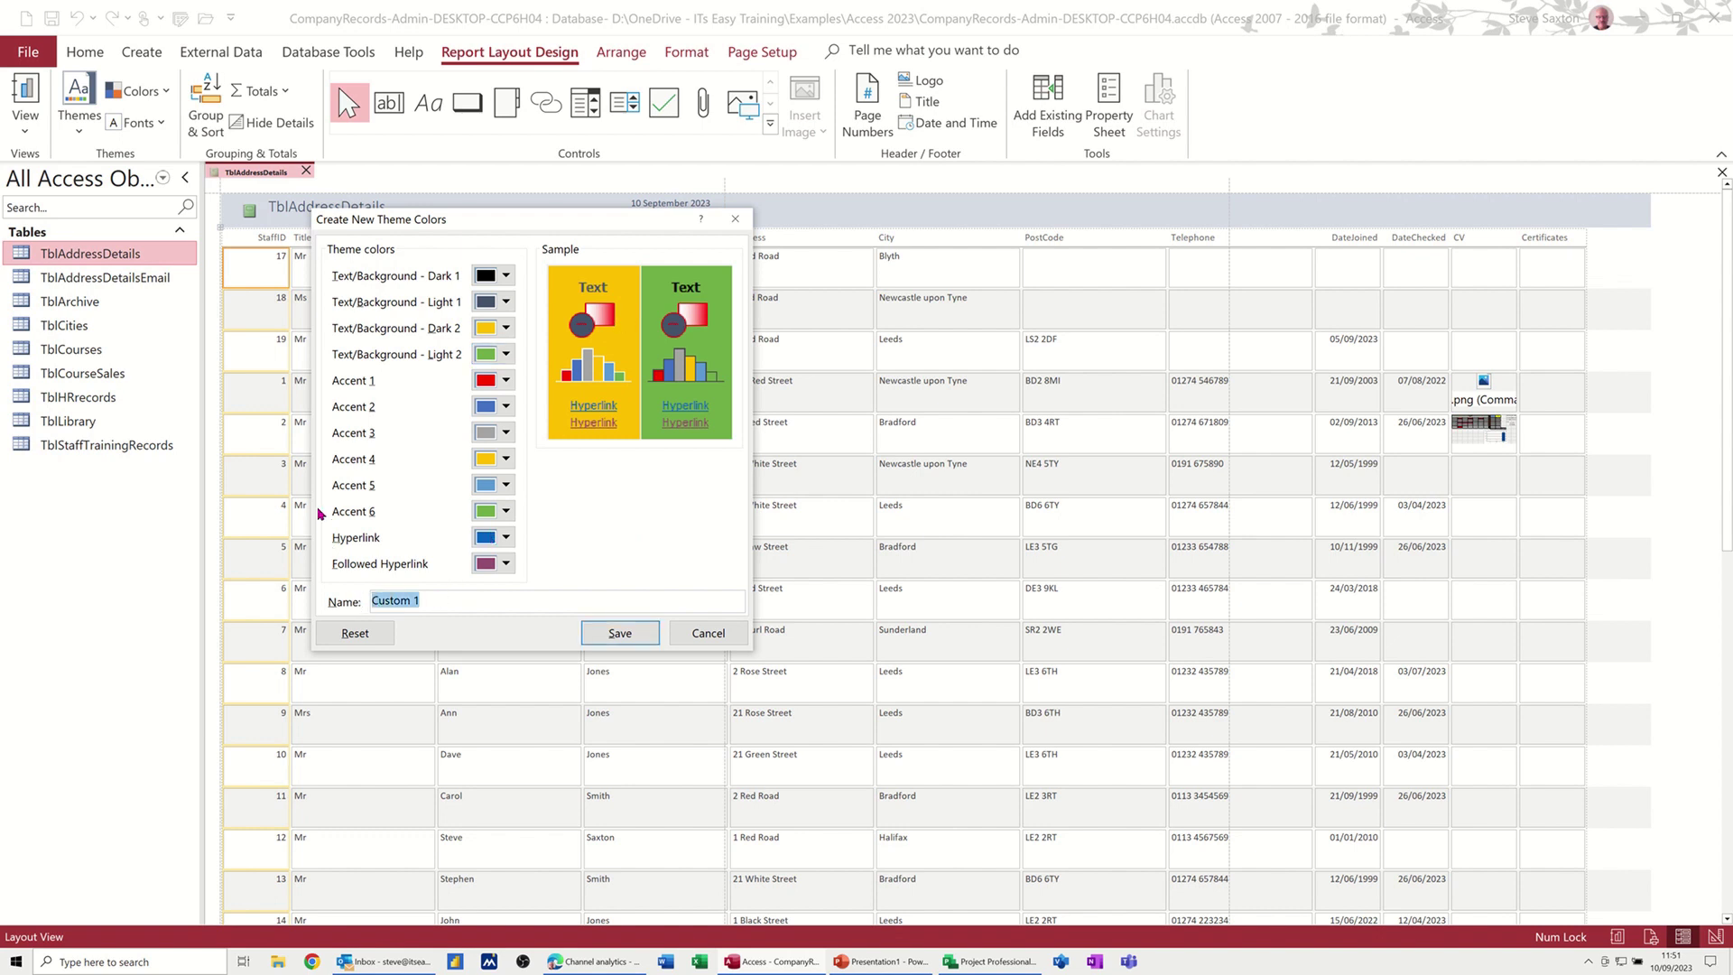
type("steve")
left_click(603, 636)
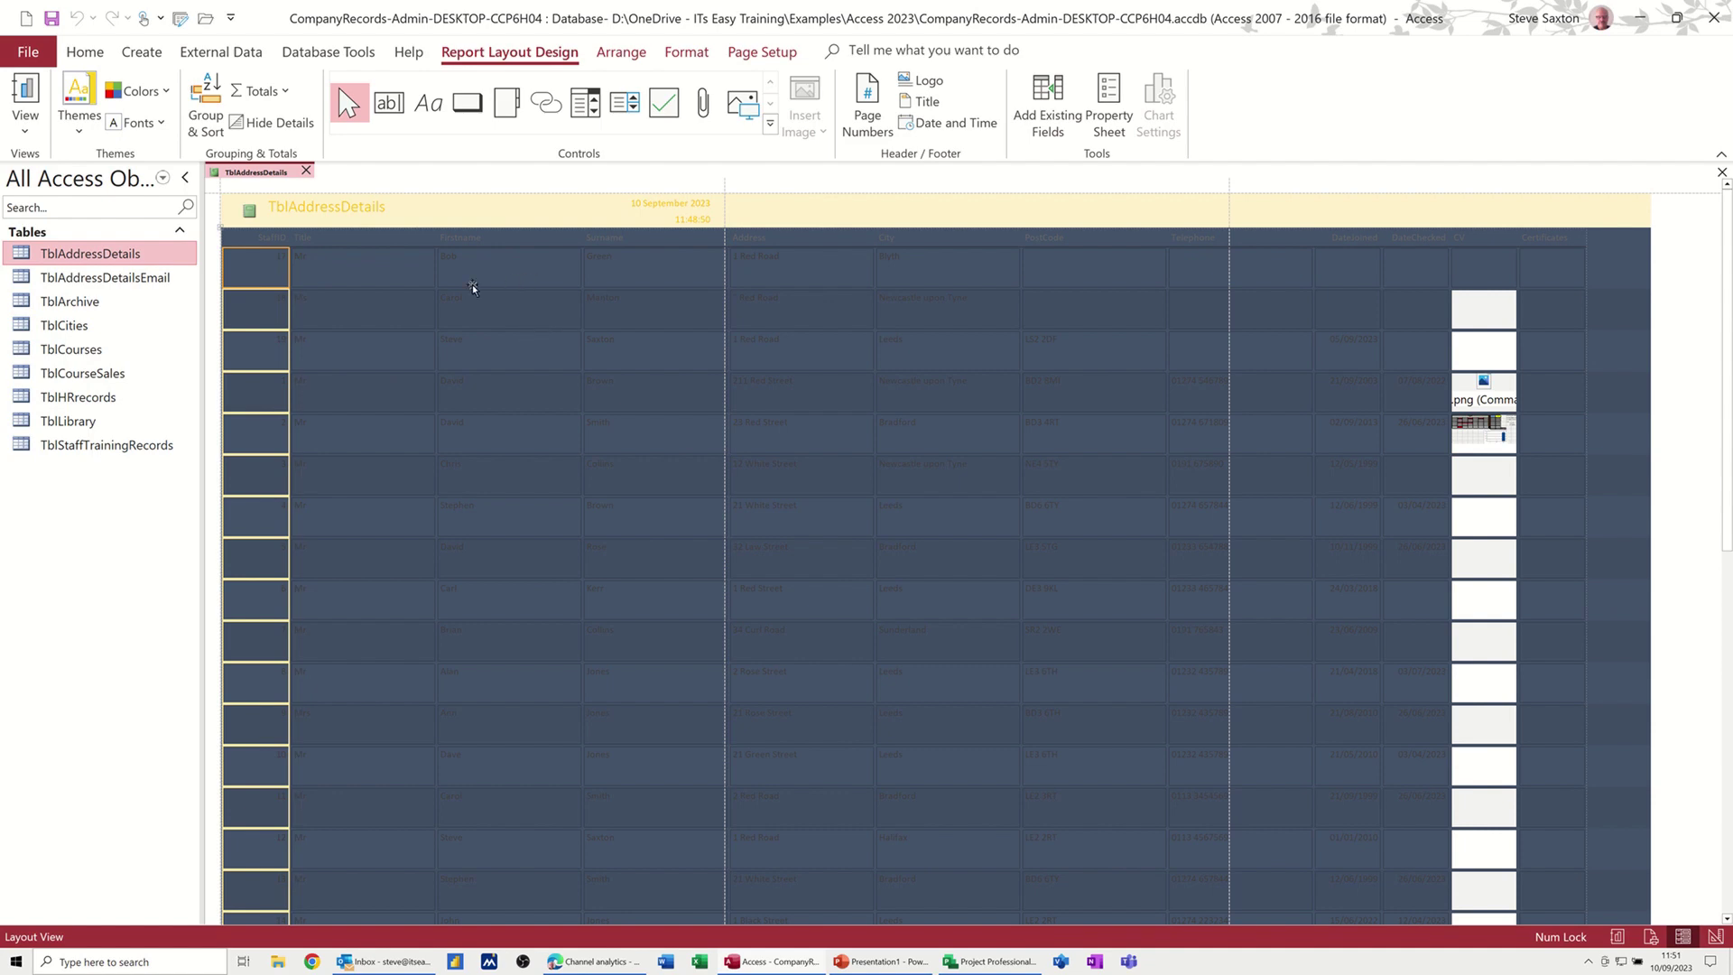
Reapply the standard Office theme to the TblAddressDetails report.
left_click(80, 134)
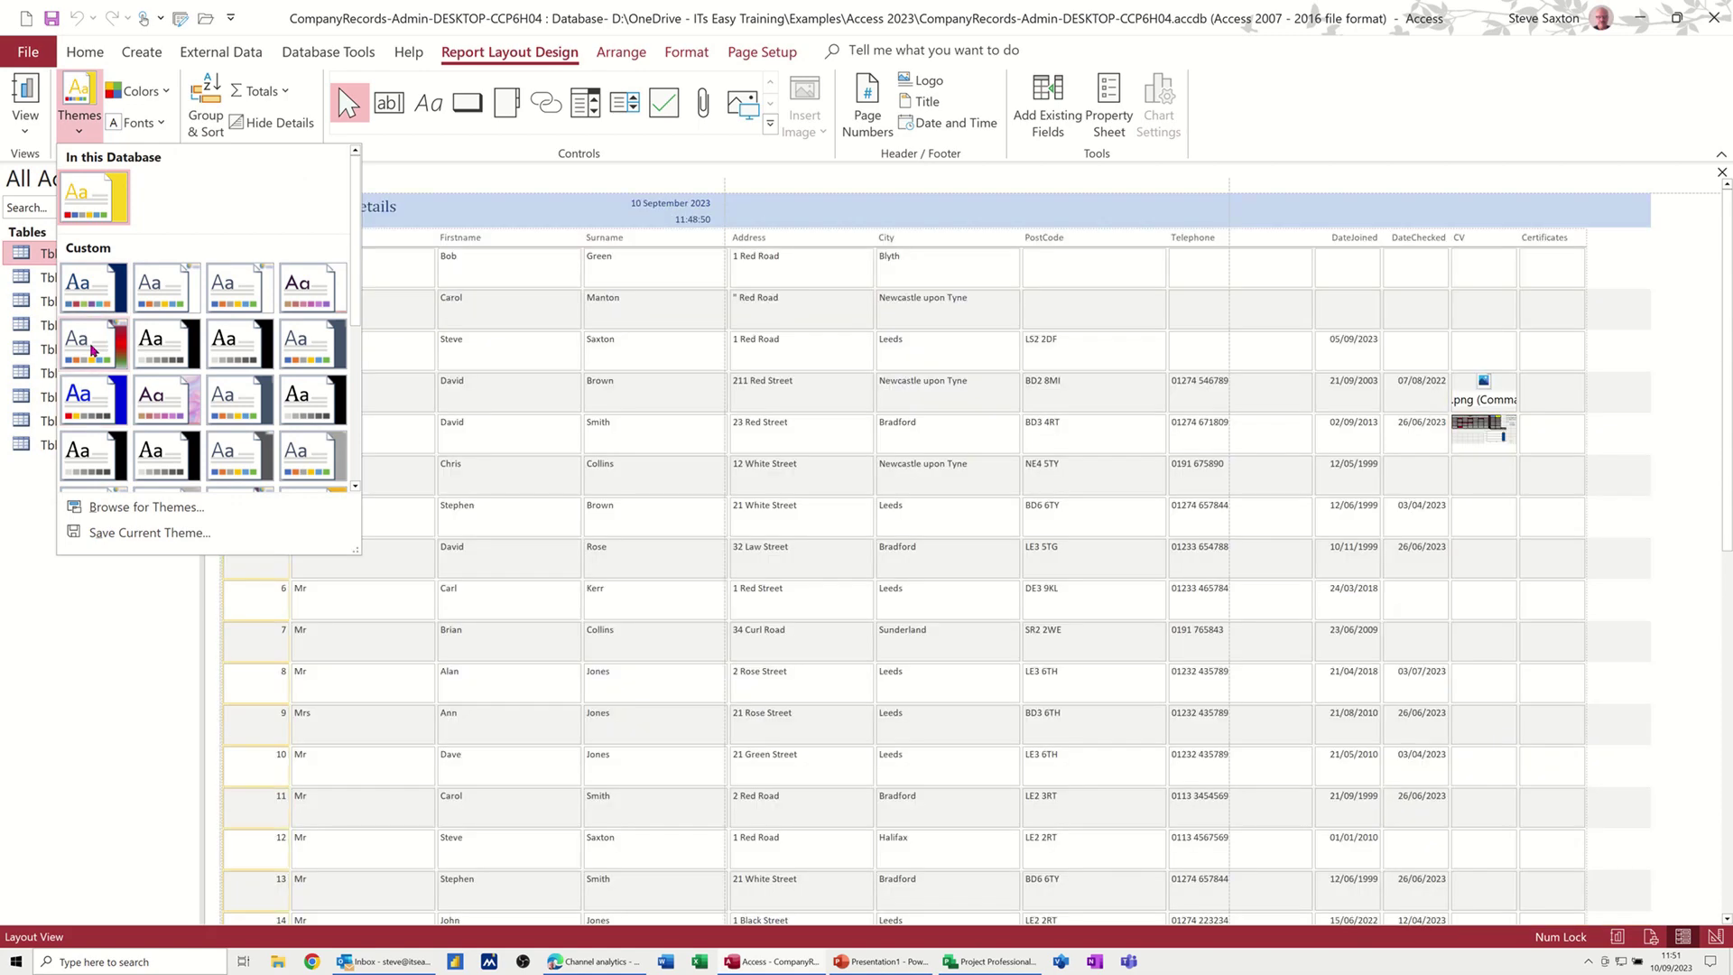
scroll(105, 344, "down", 3)
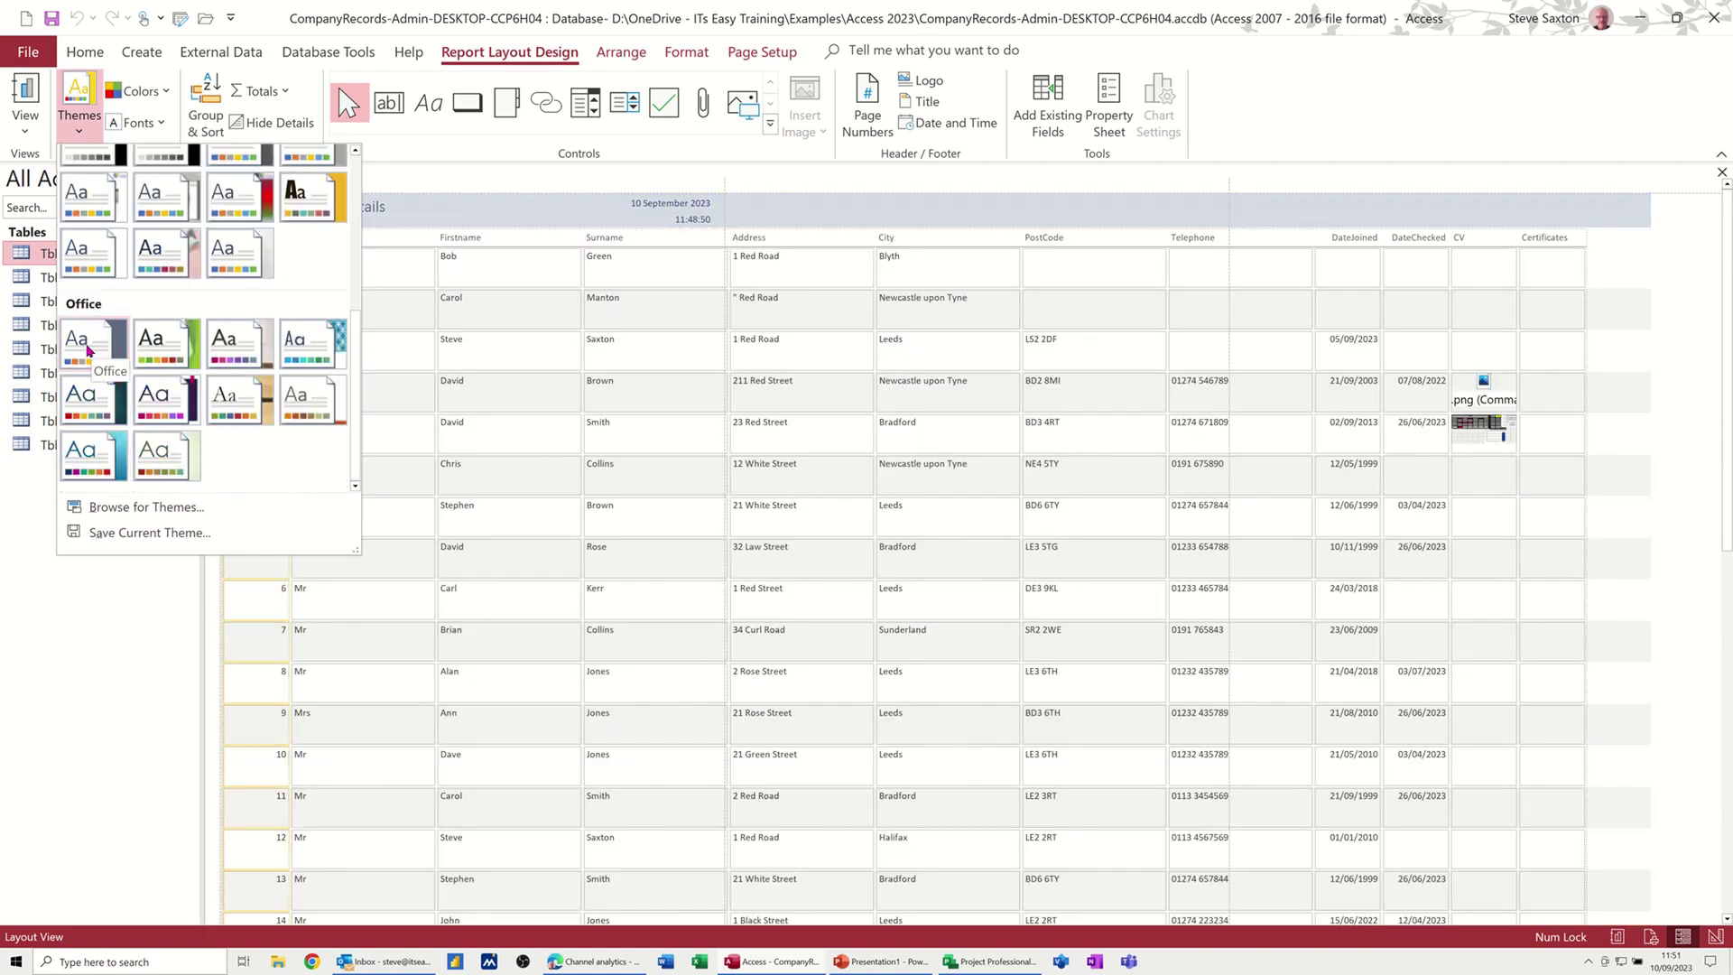
left_click(87, 350)
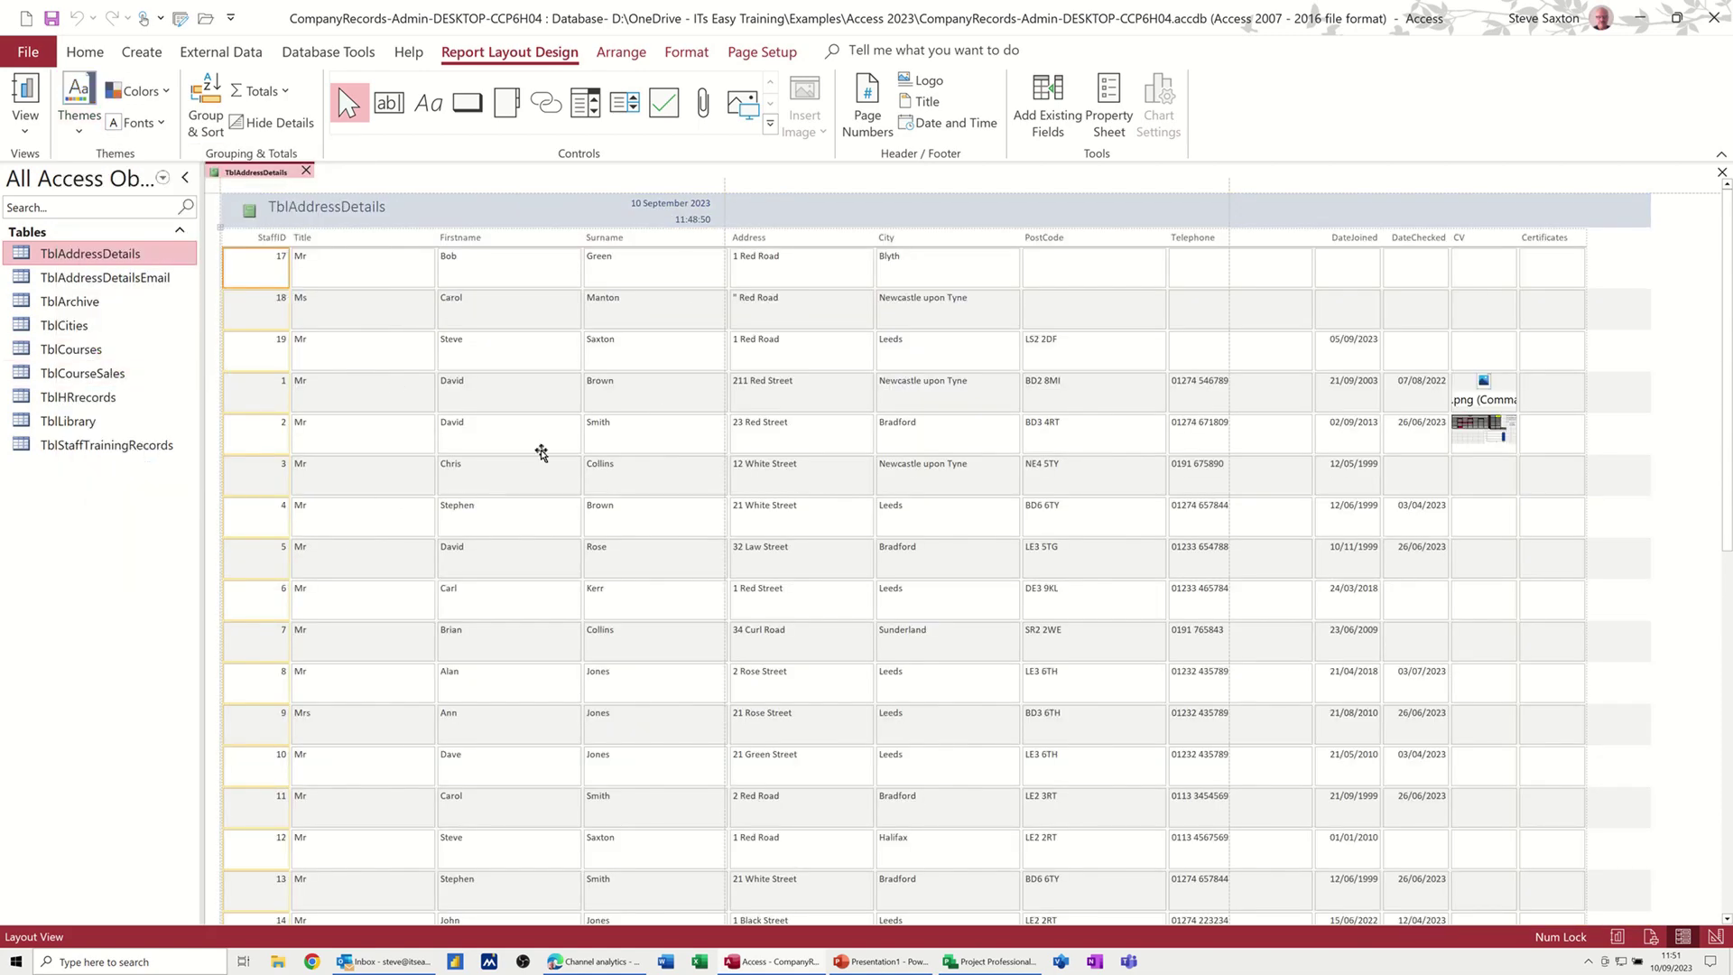
left_click(166, 92)
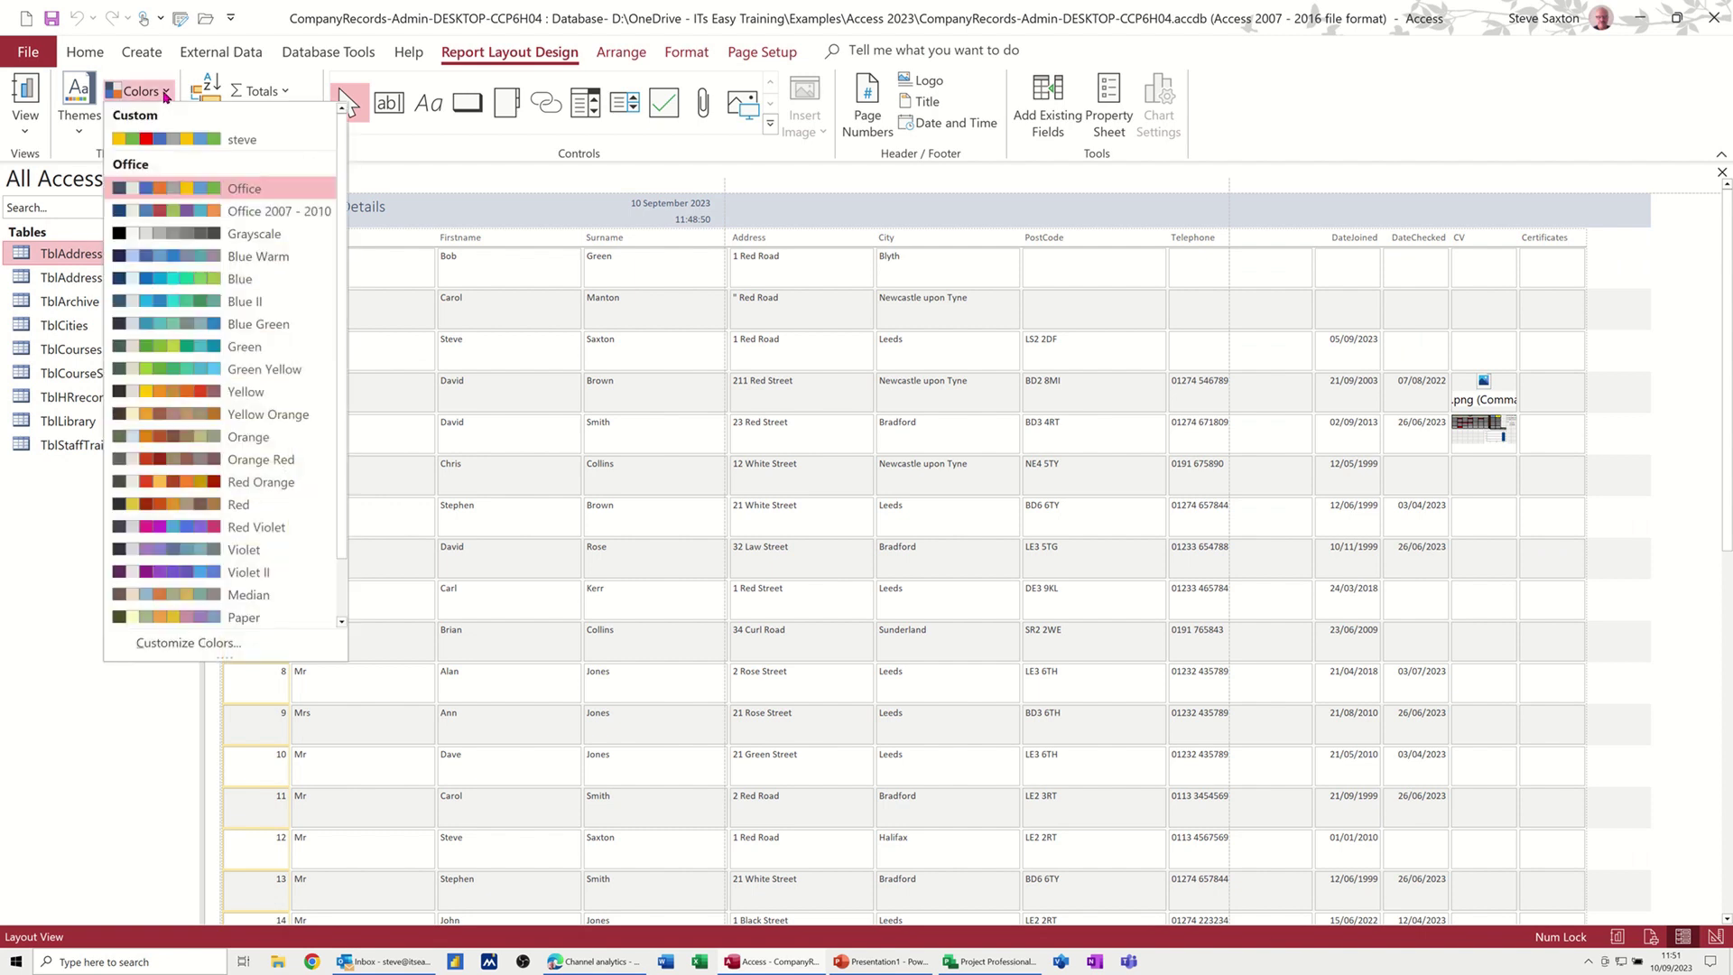
Edit the steve colour set: Dark 1 blue, Dark 2 dark blue-grey, Light 1 very light grey.
right_click(213, 140)
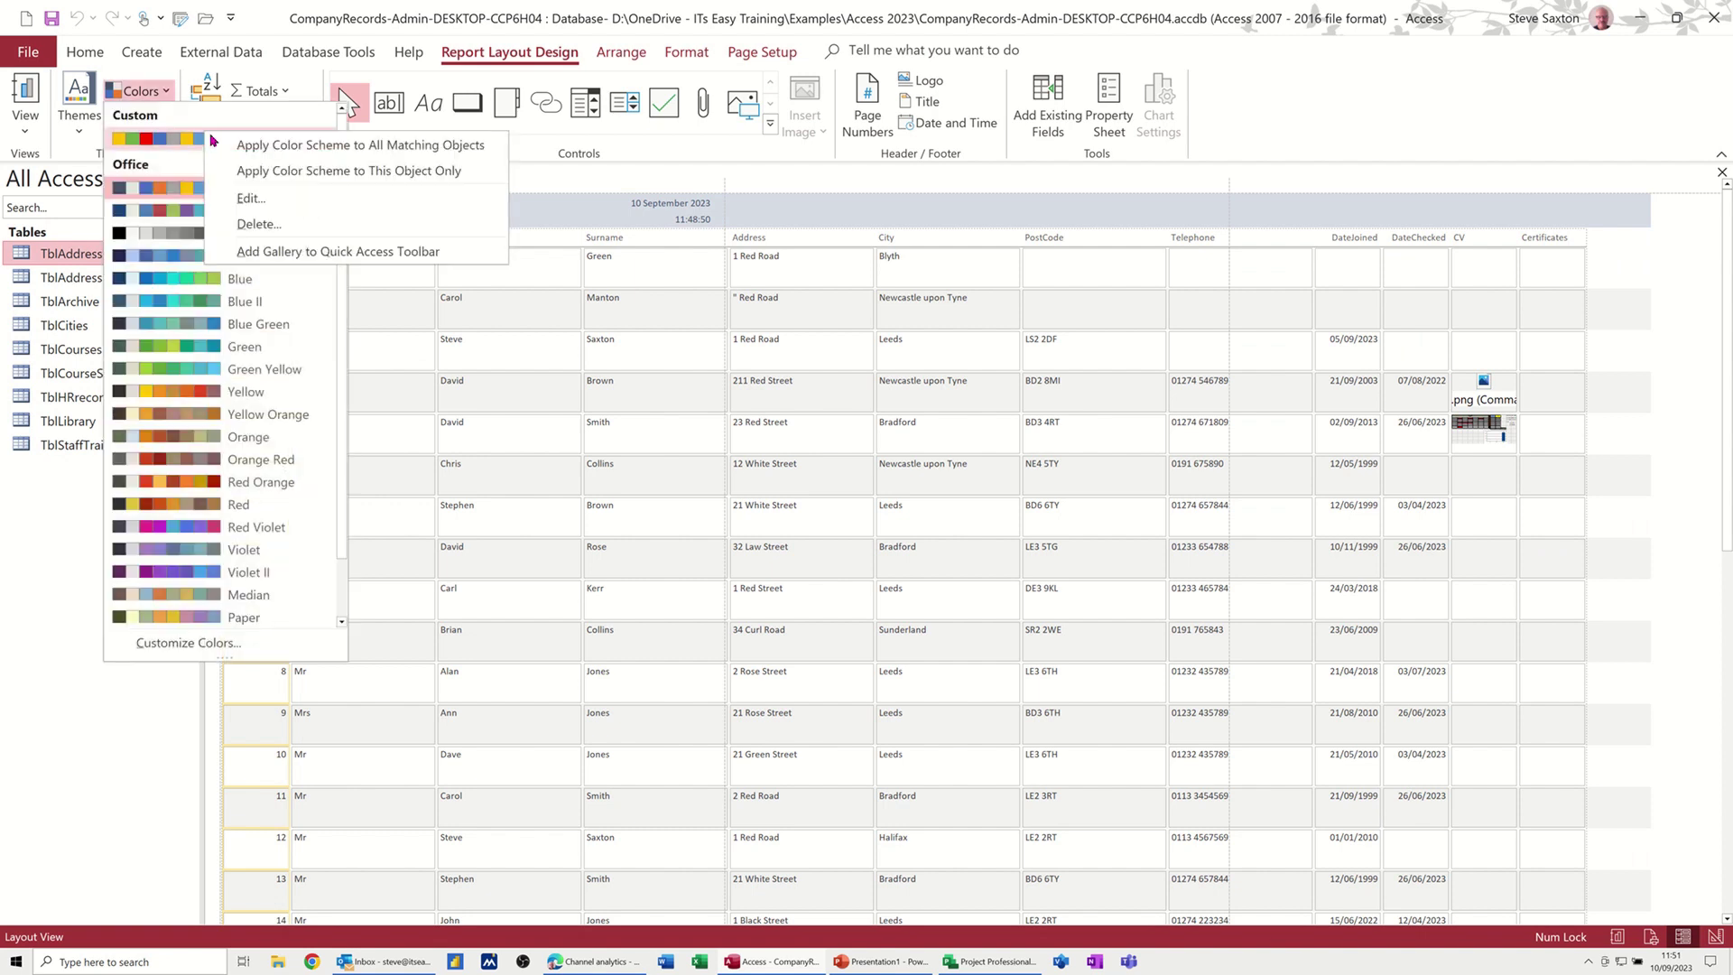
left_click(245, 200)
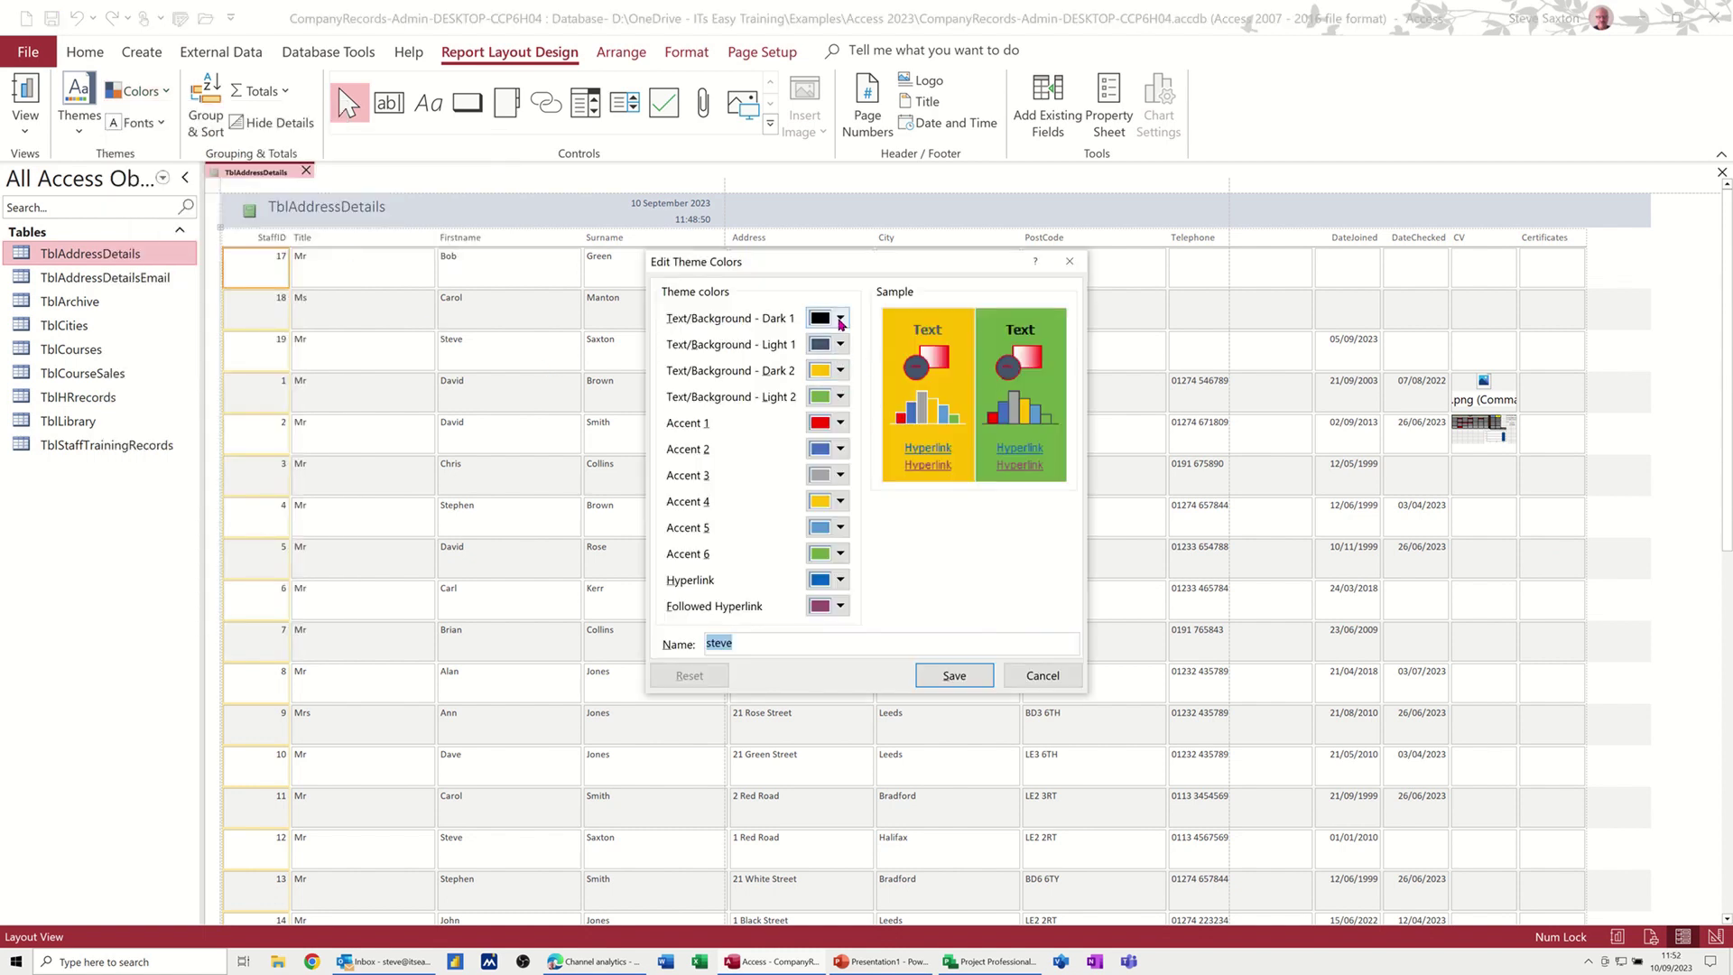
left_click(840, 344)
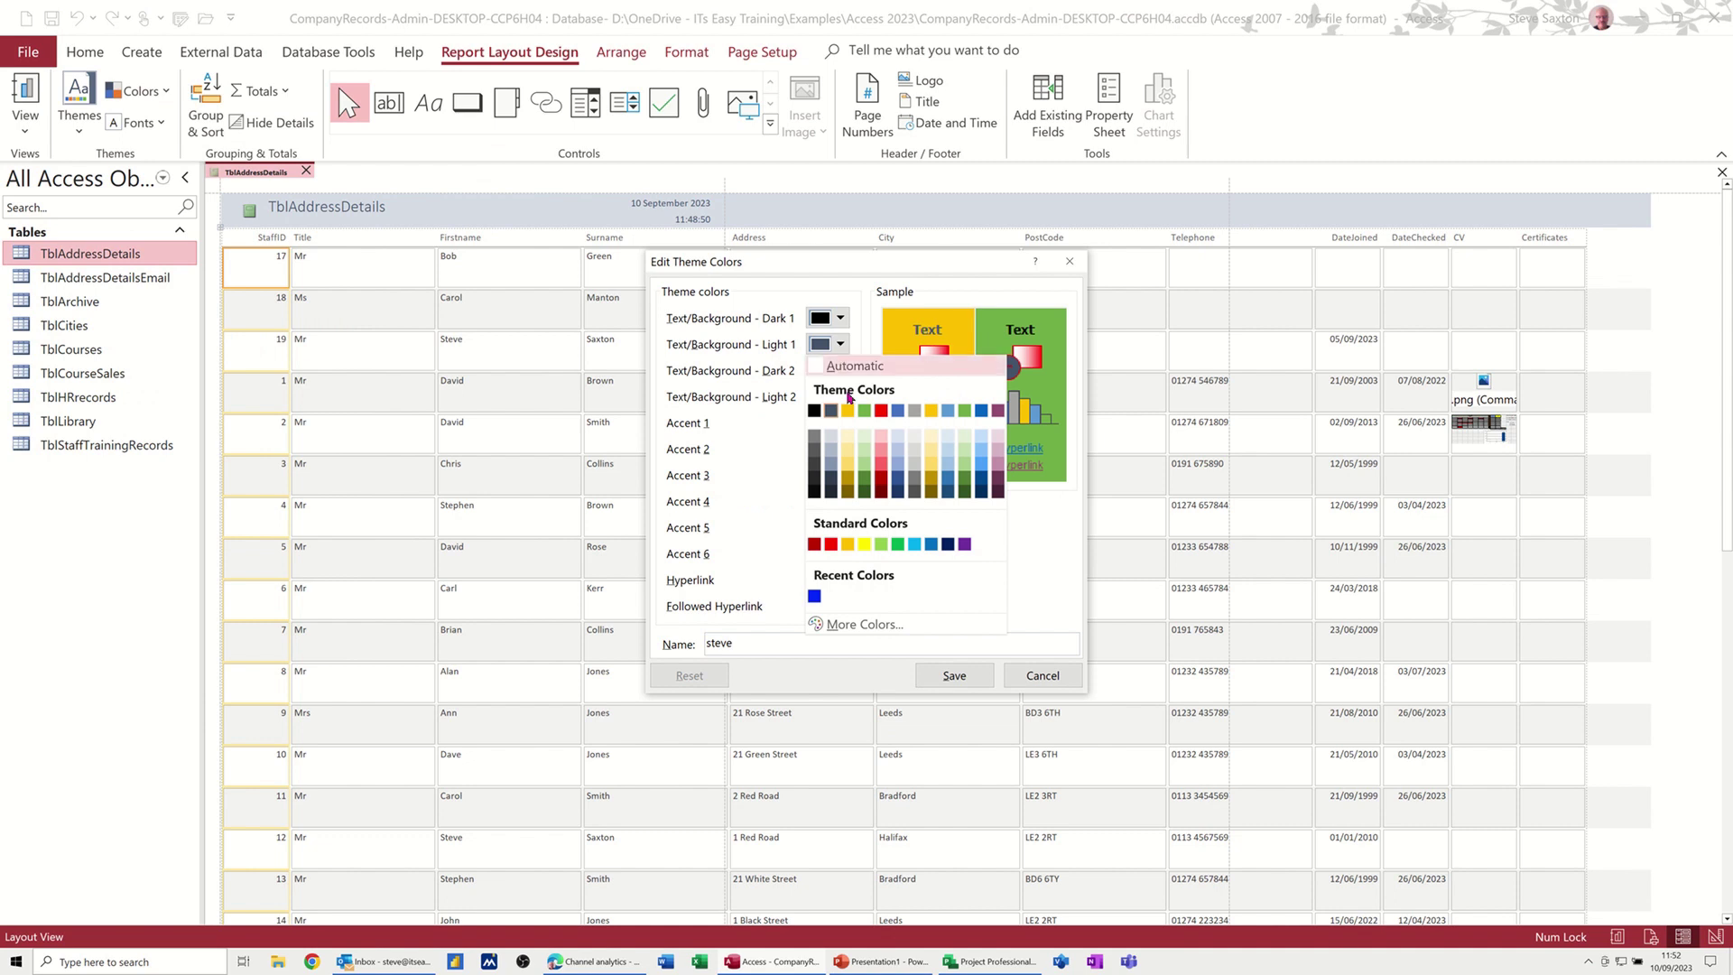
left_click(847, 412)
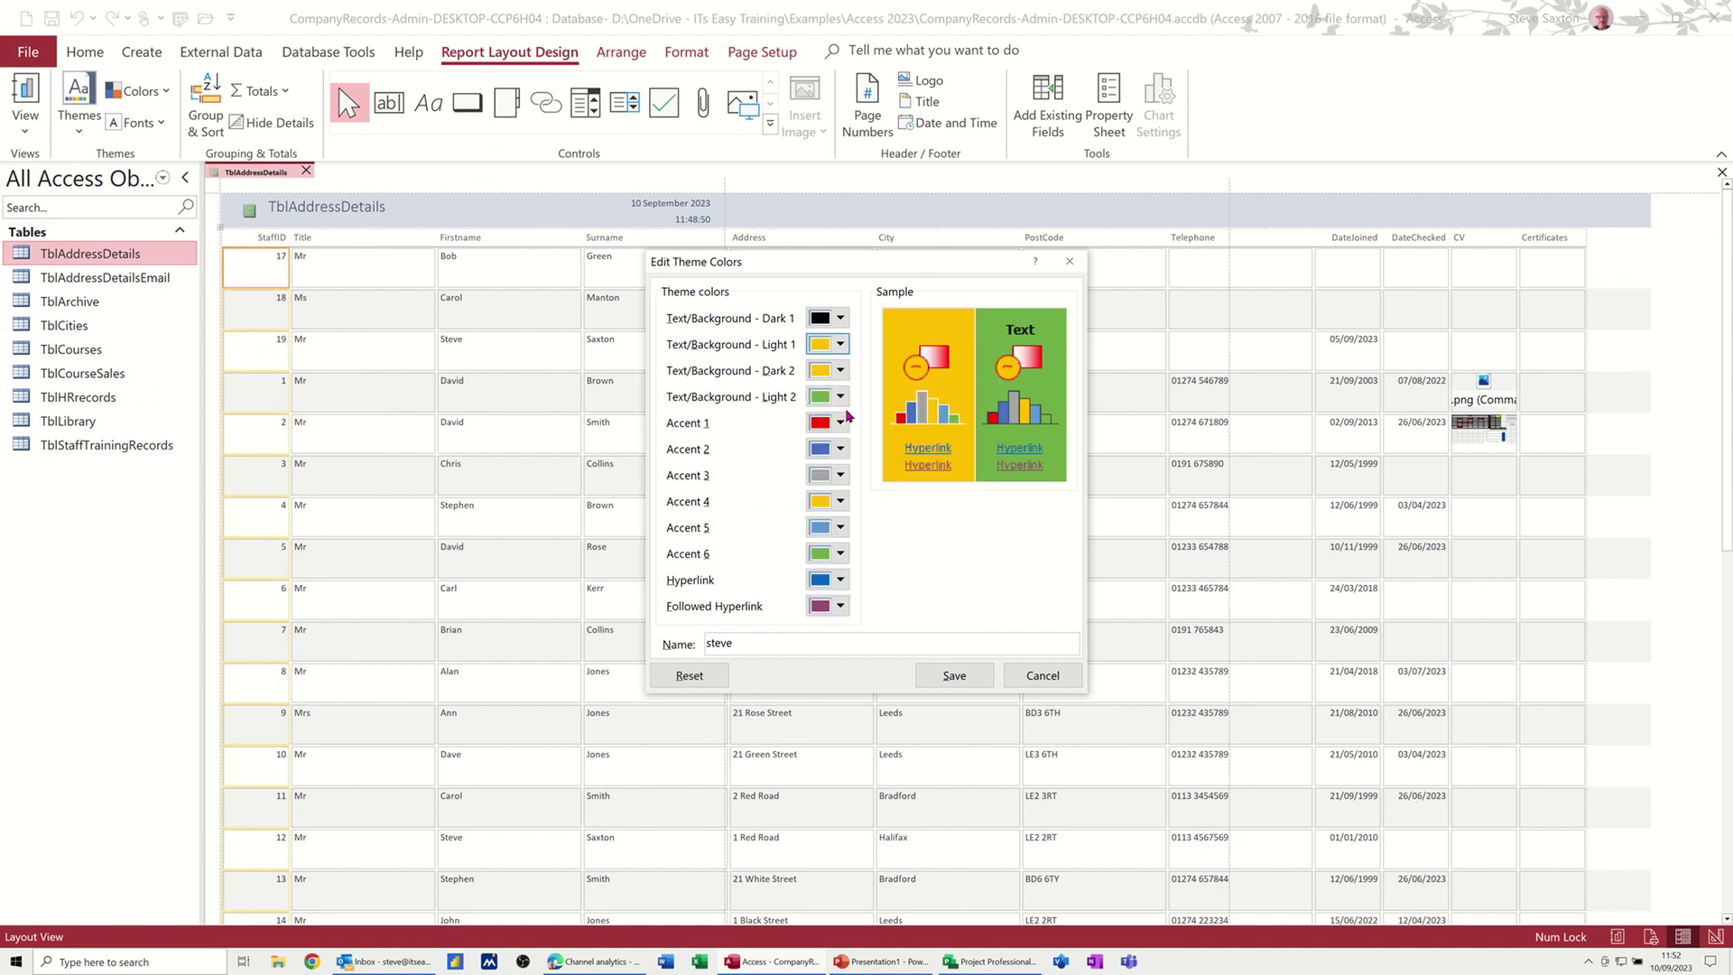
left_click(840, 321)
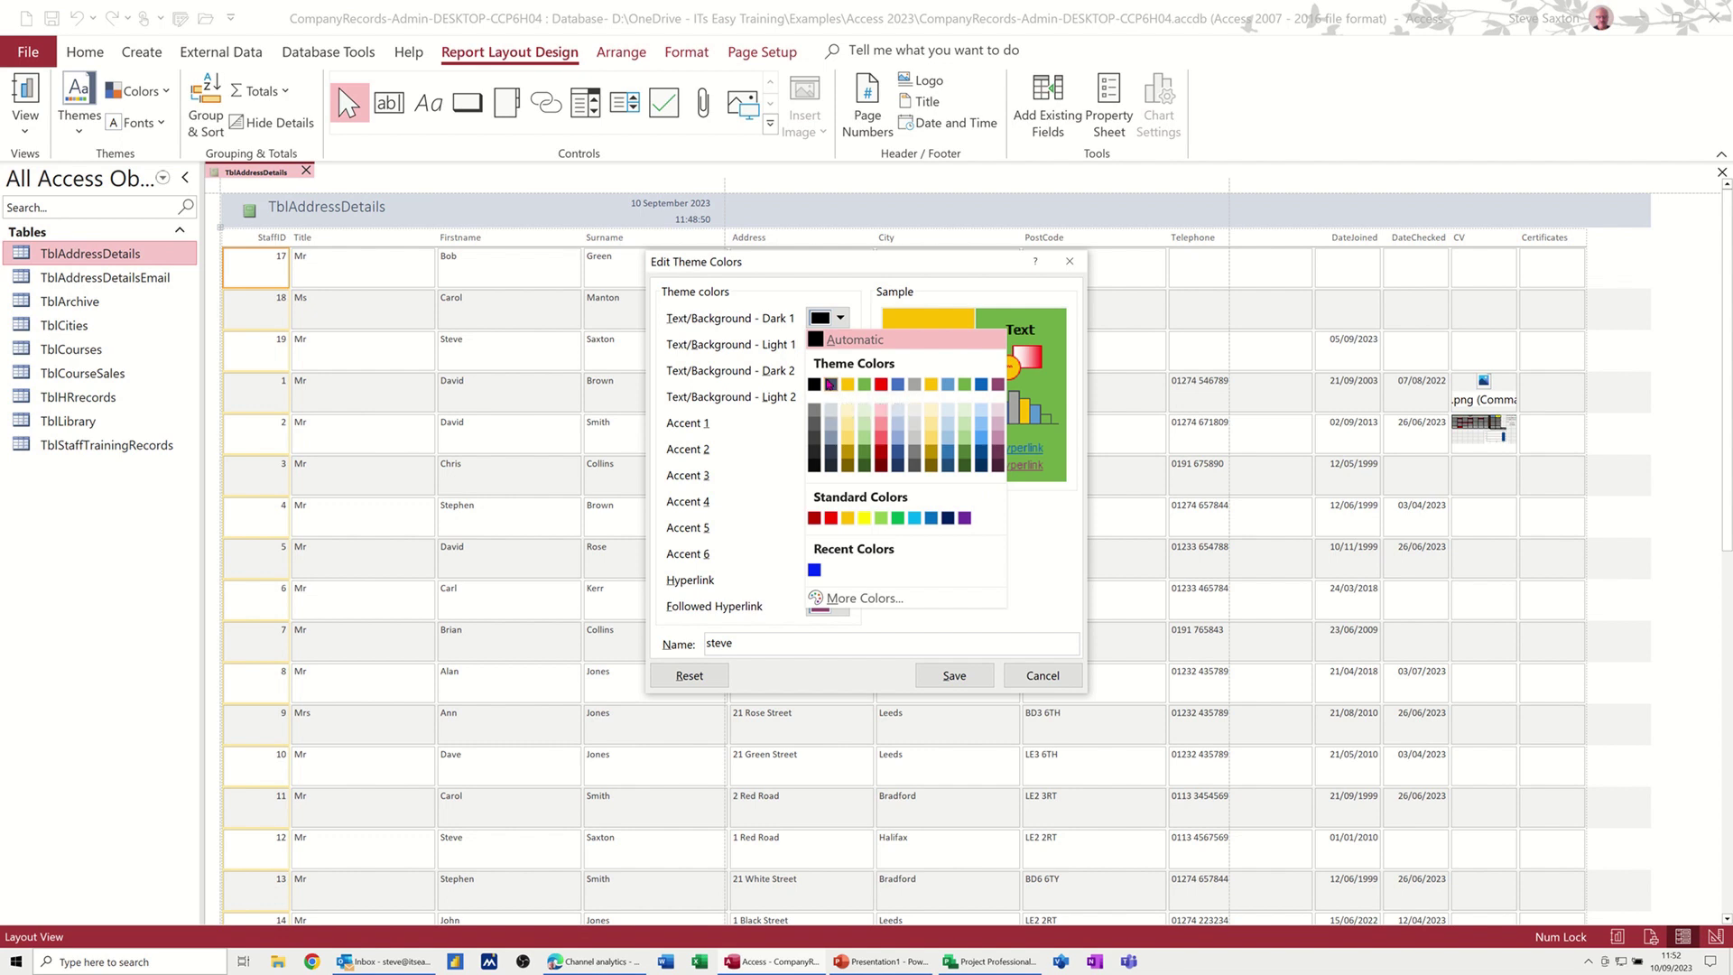
left_click(829, 385)
left_click(840, 322)
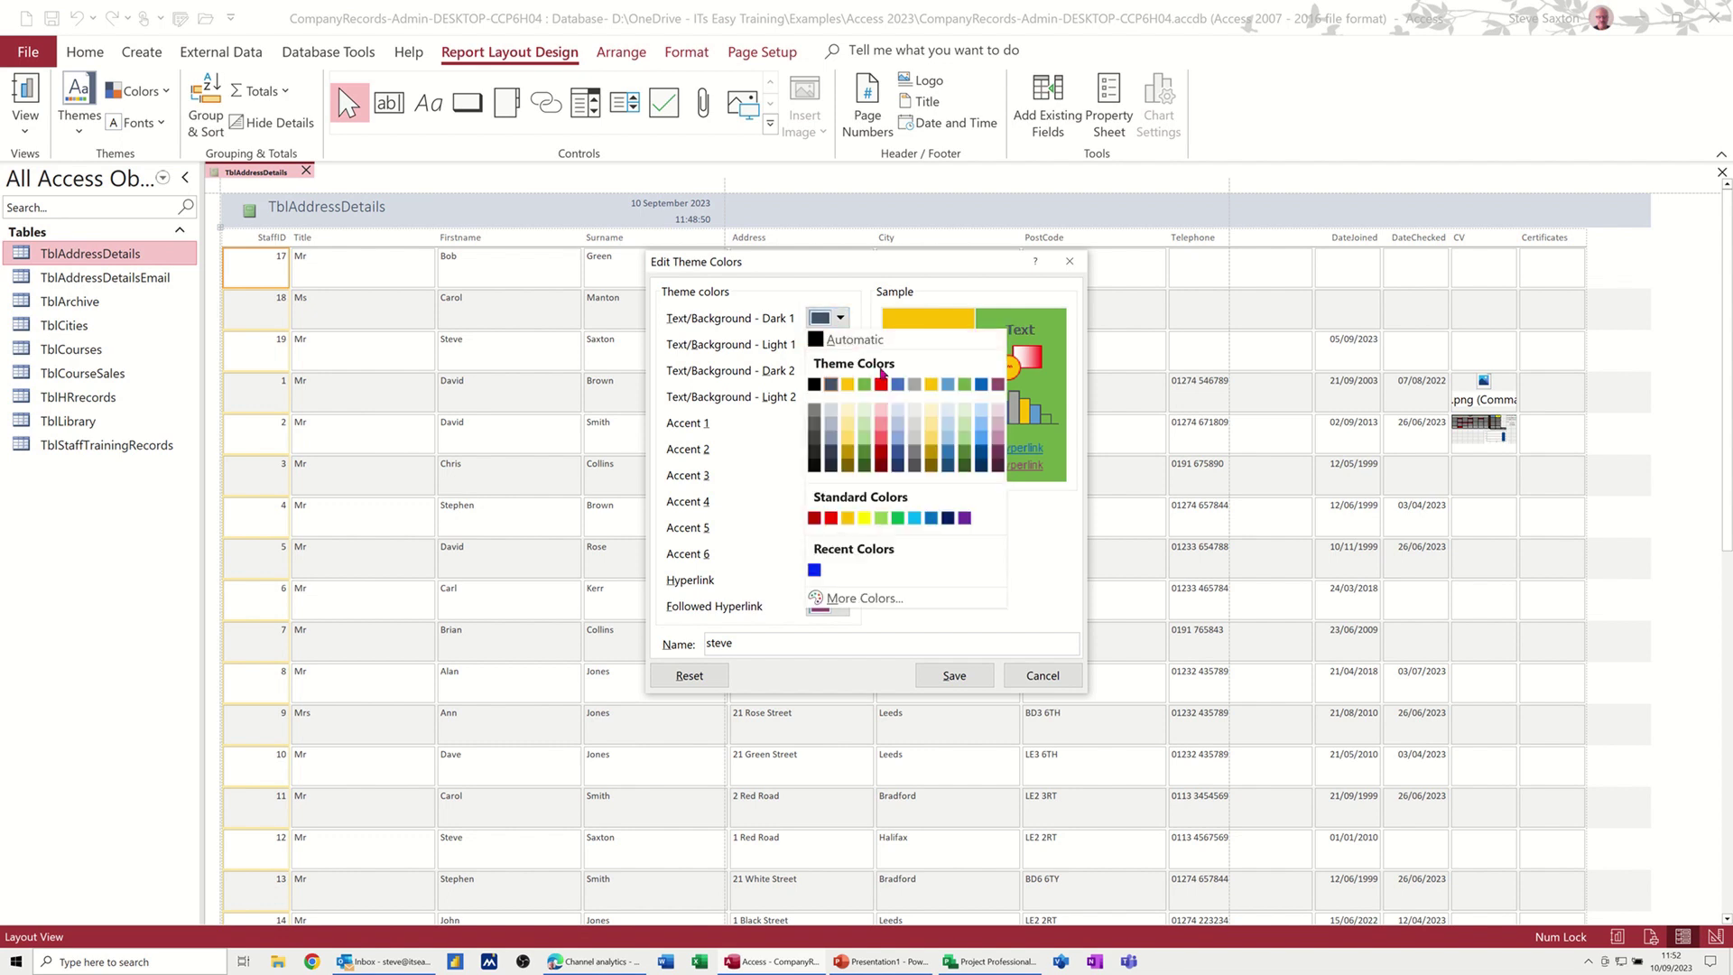
left_click(898, 387)
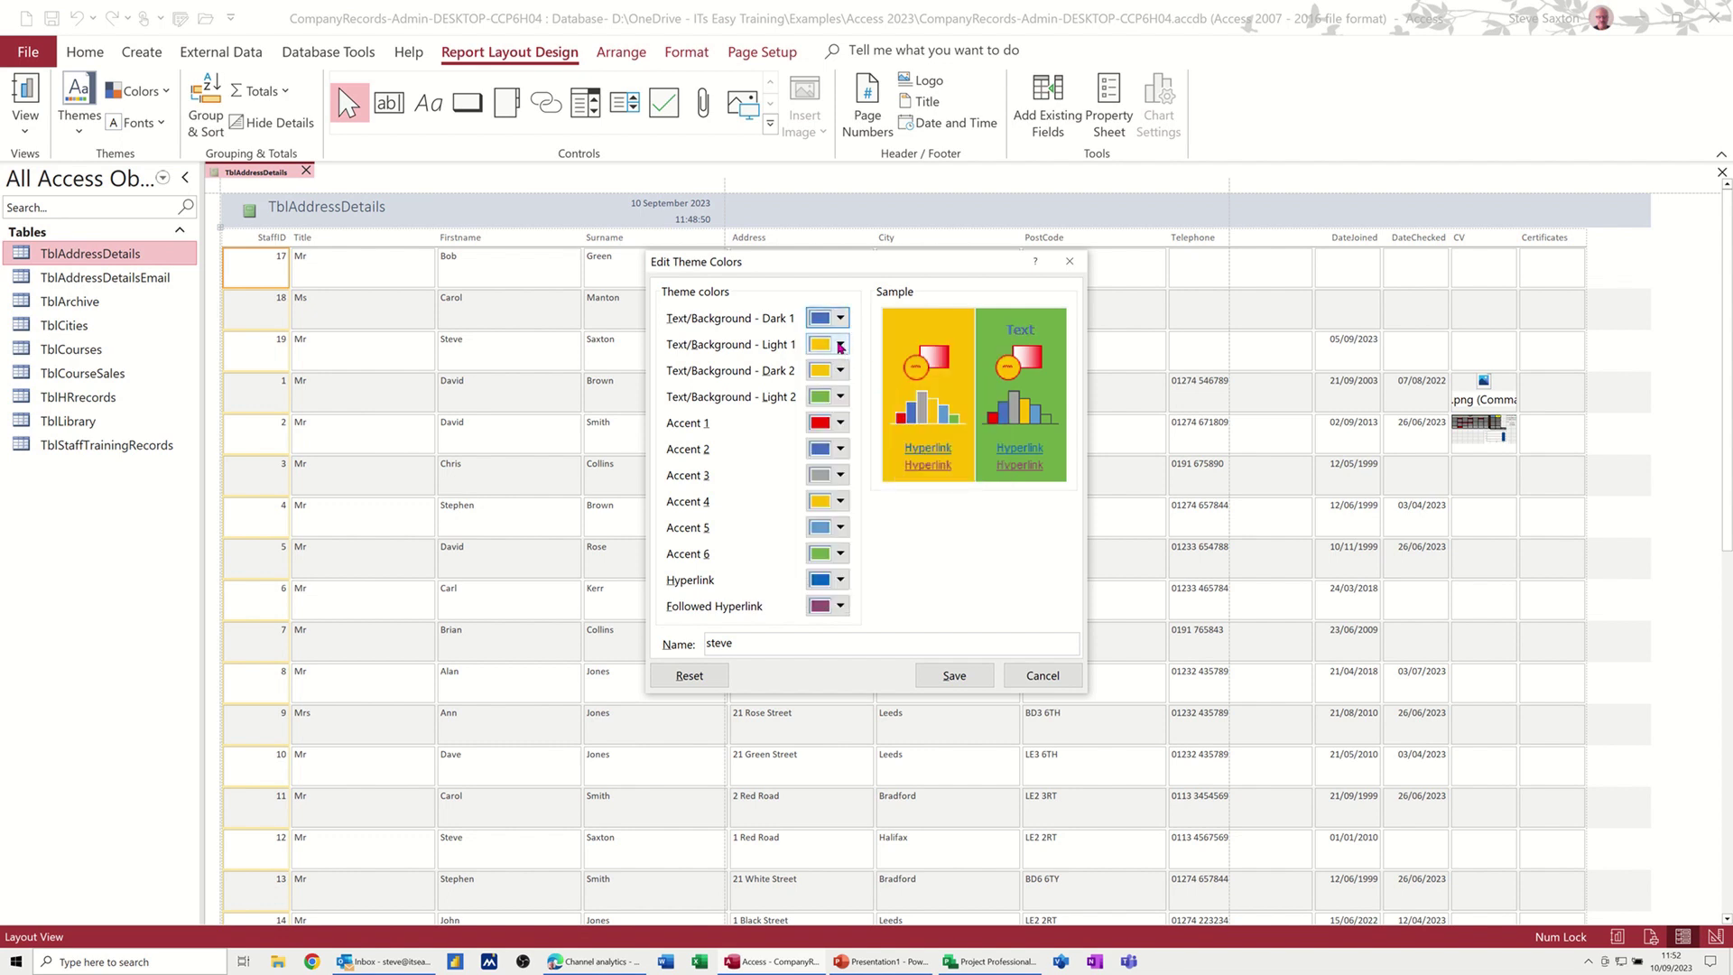
left_click(840, 344)
left_click(832, 411)
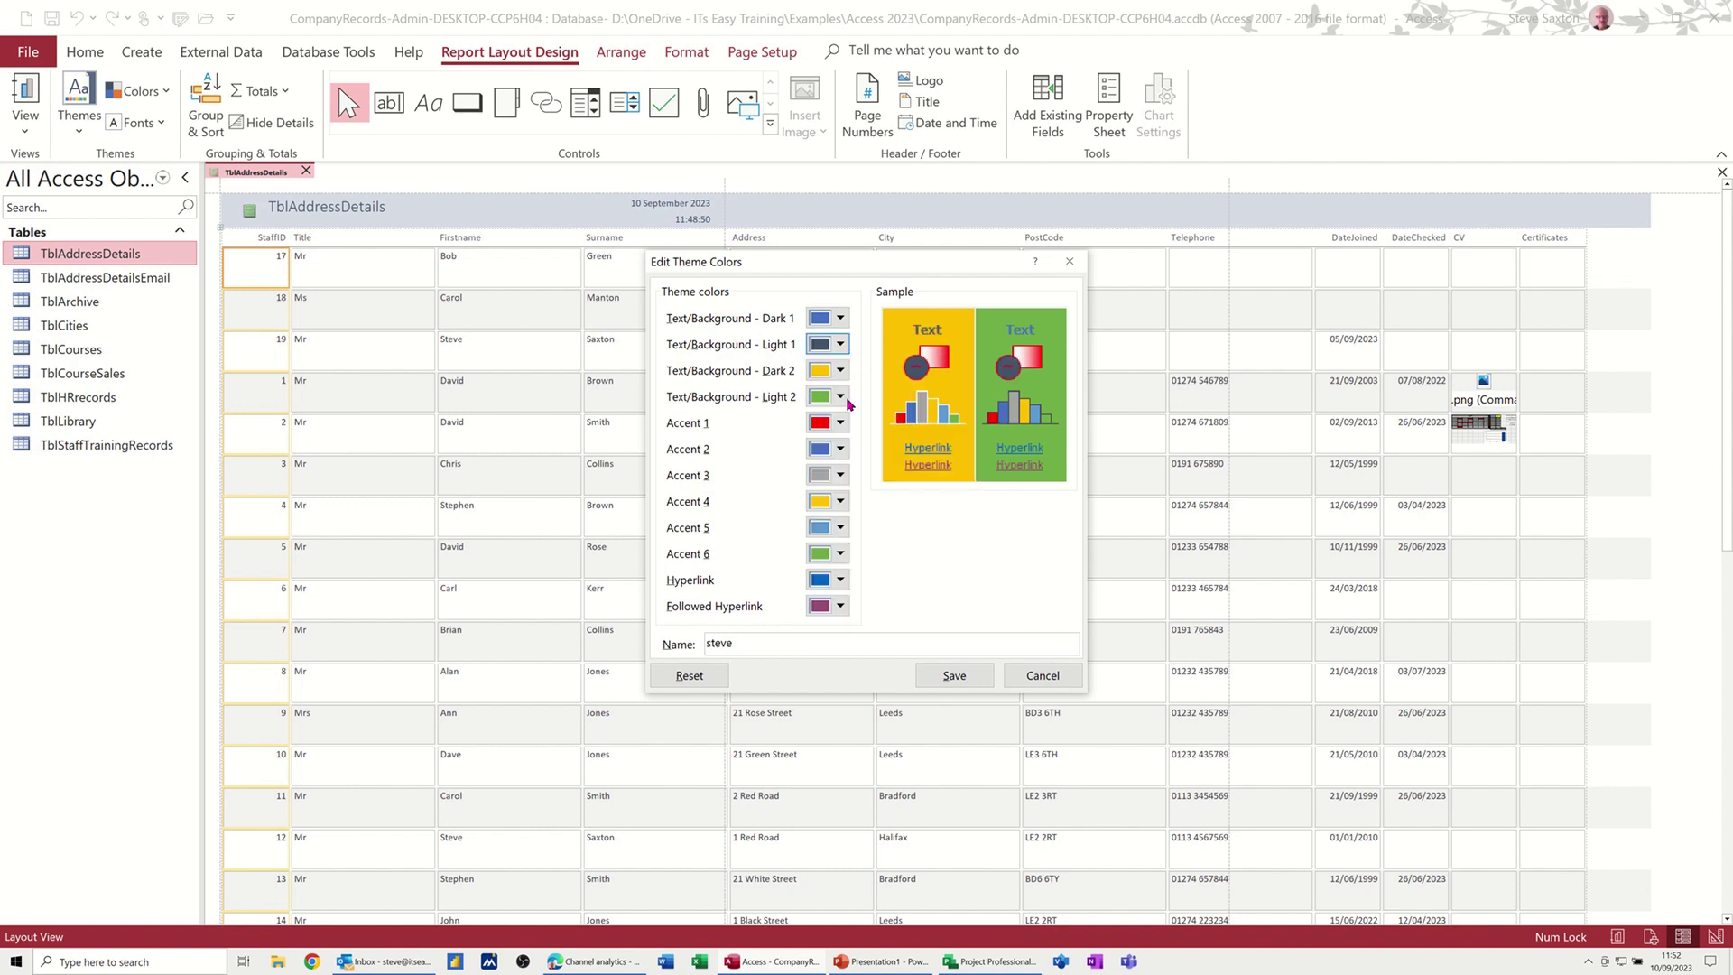
left_click(840, 371)
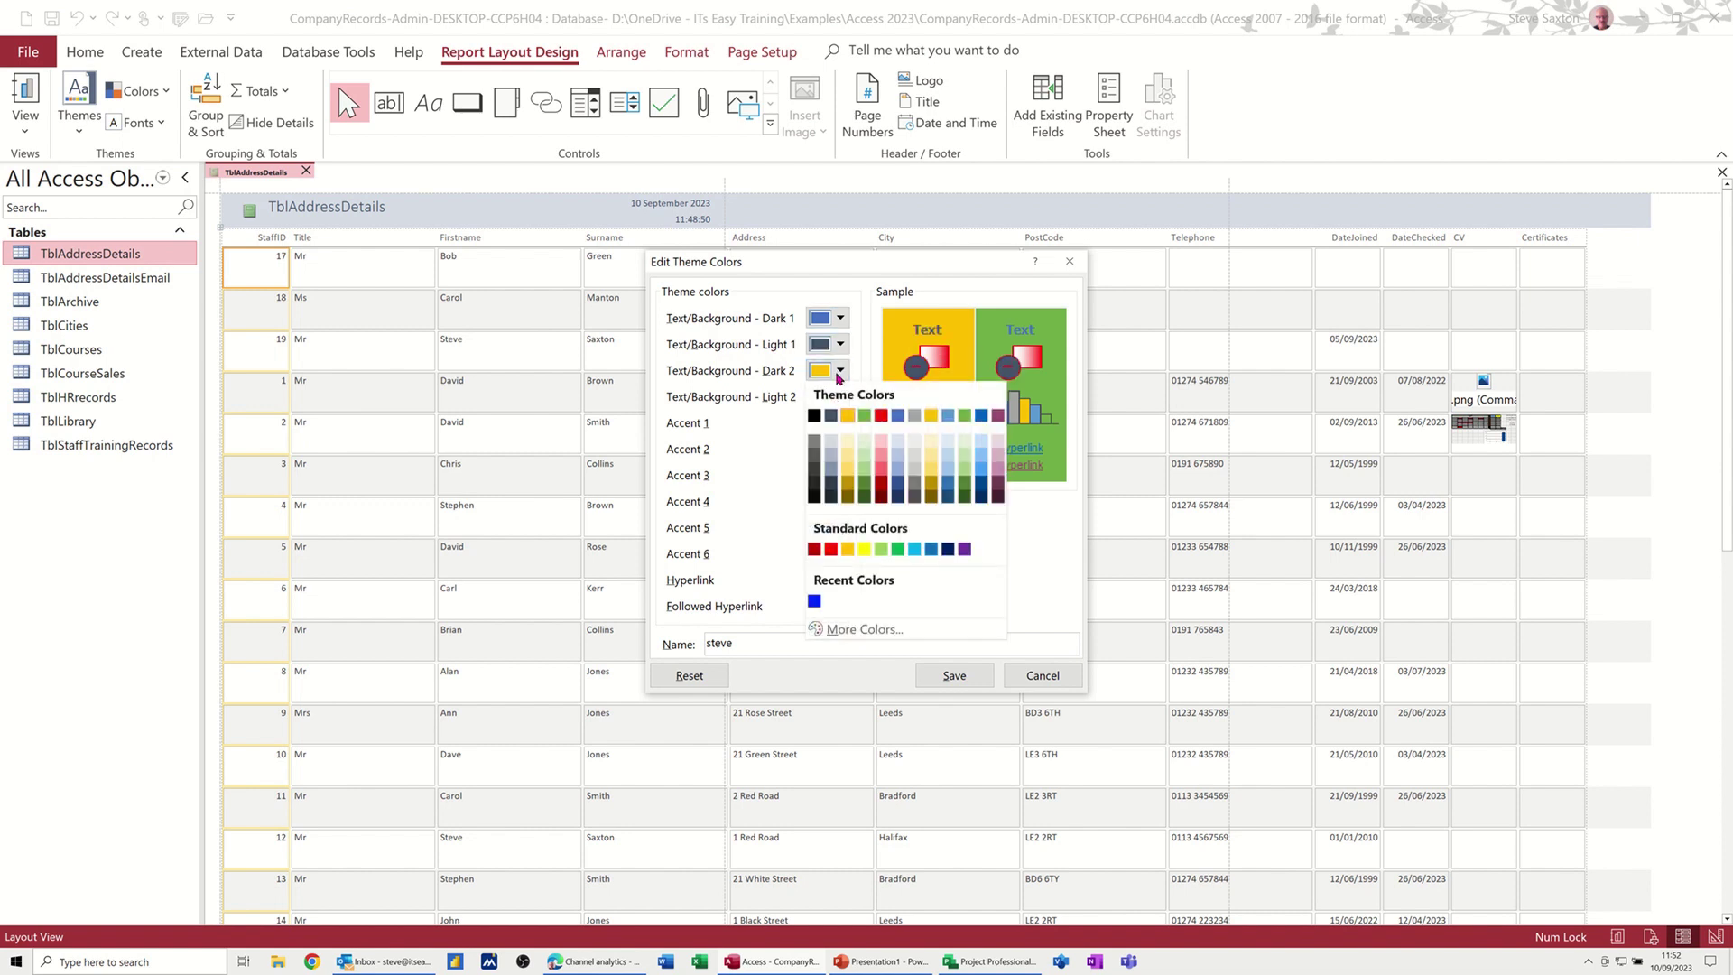
left_click(830, 417)
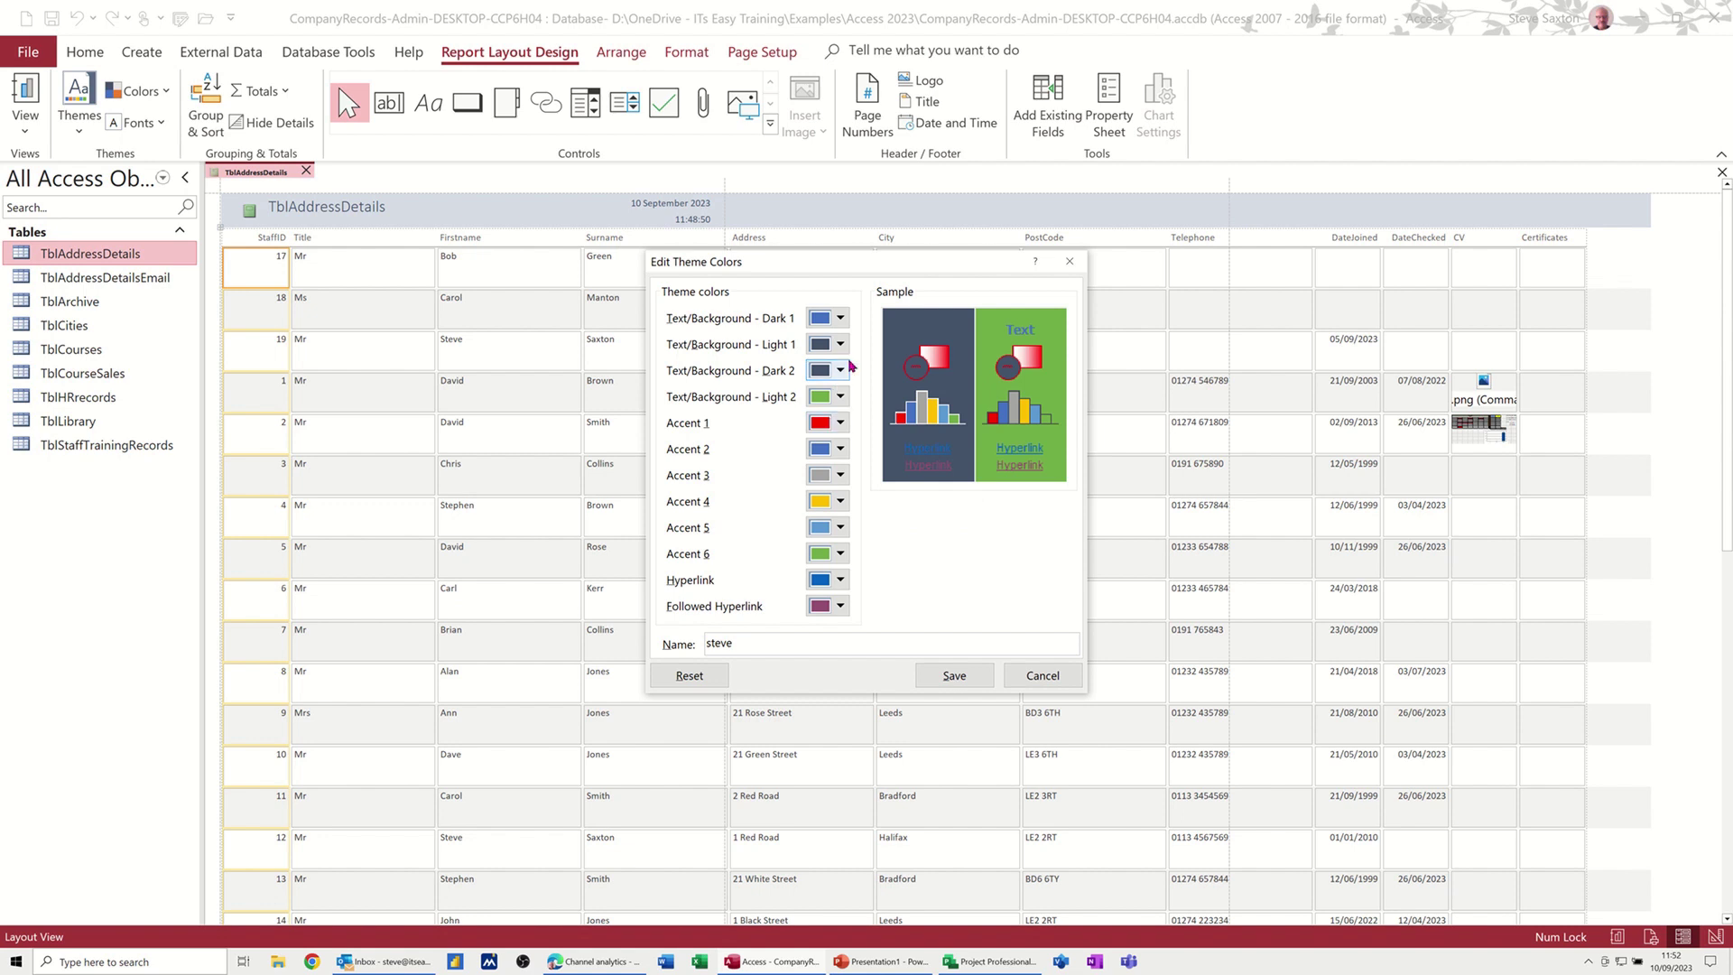
left_click(840, 344)
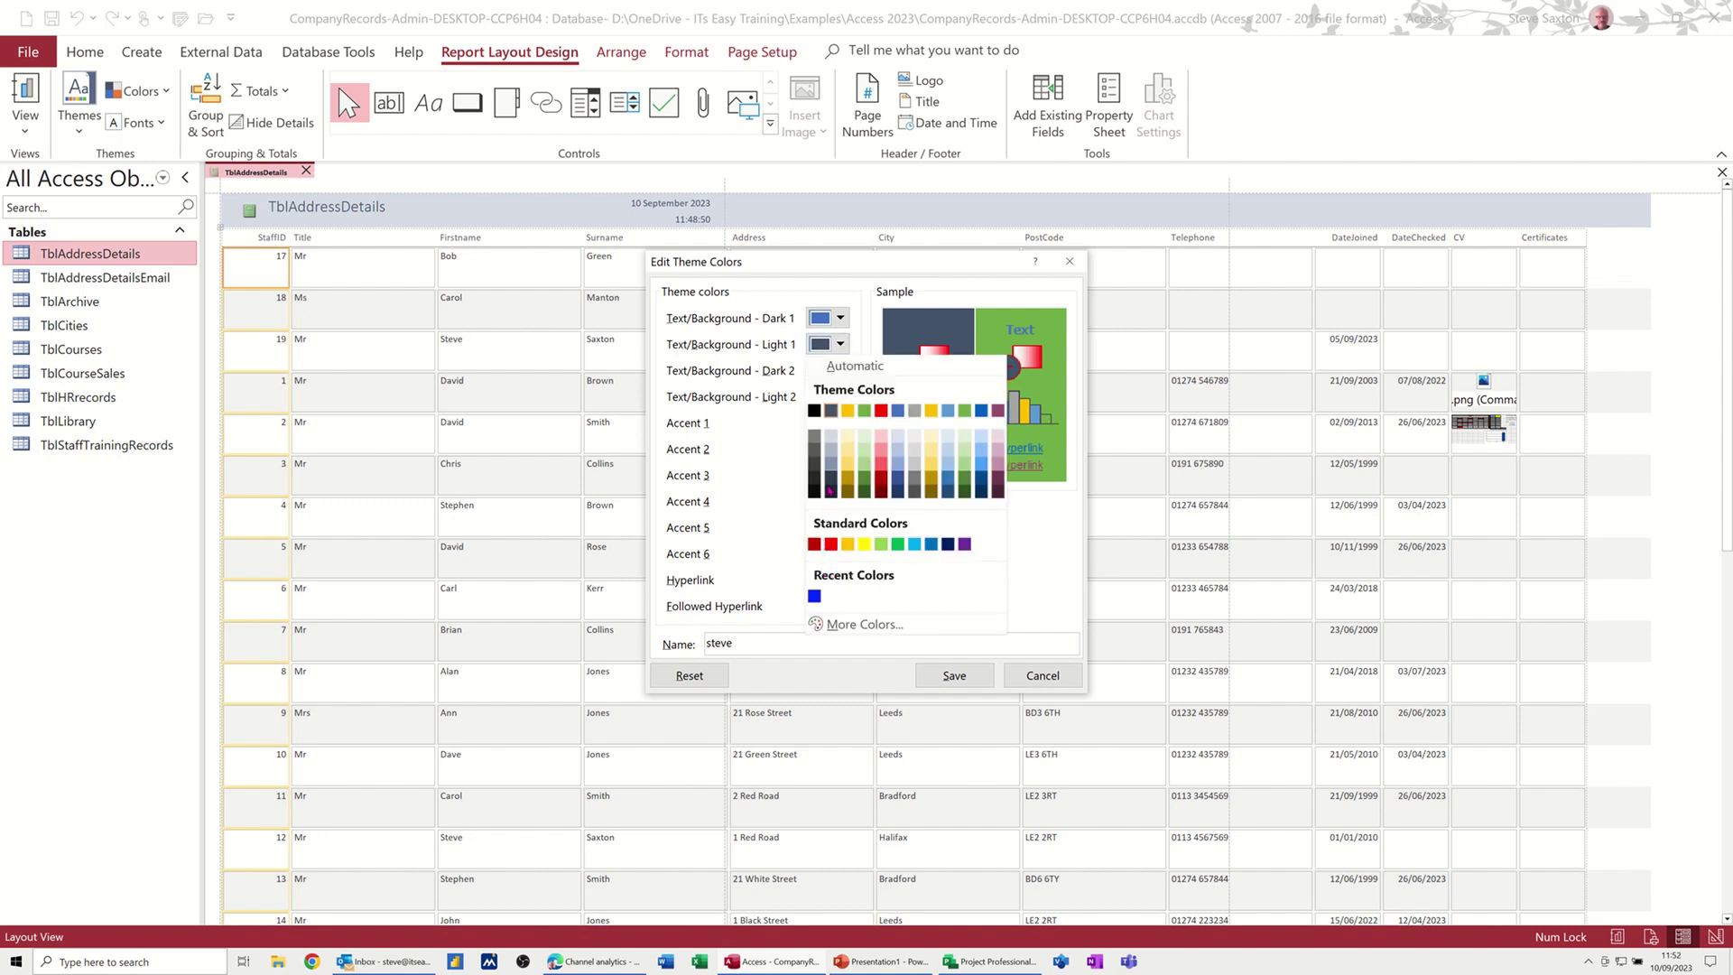
left_click(914, 437)
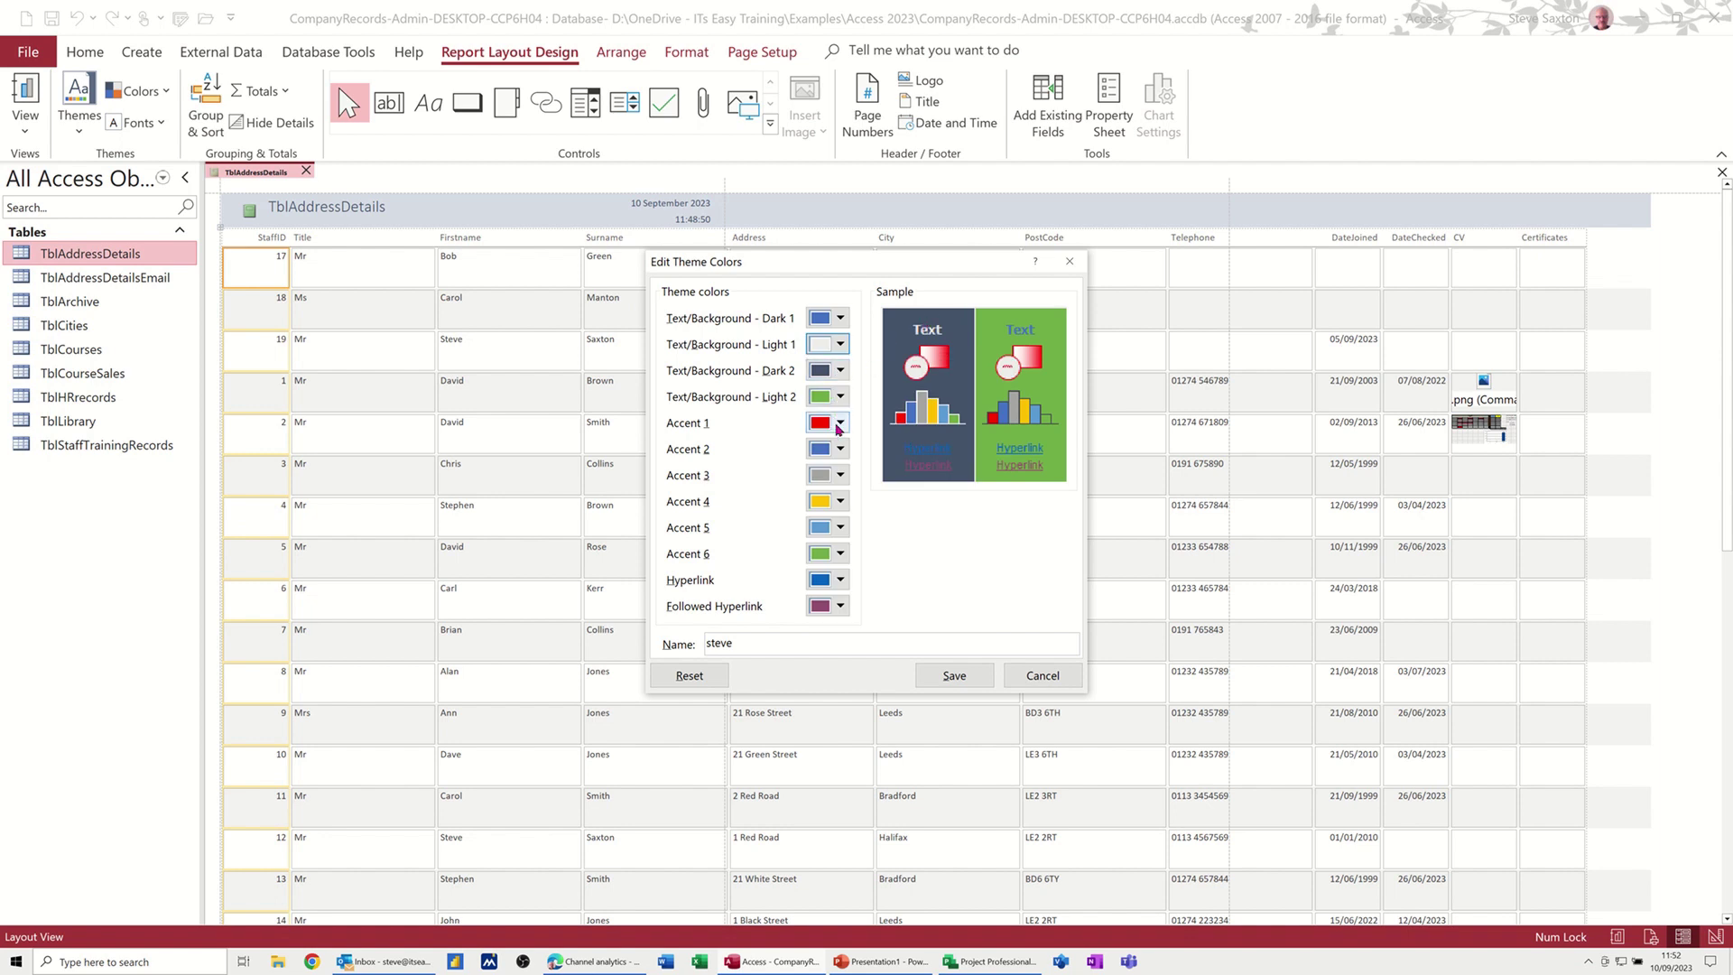
Set Accent 1 to dark blue-grey and save the steve colour set.
left_click(839, 423)
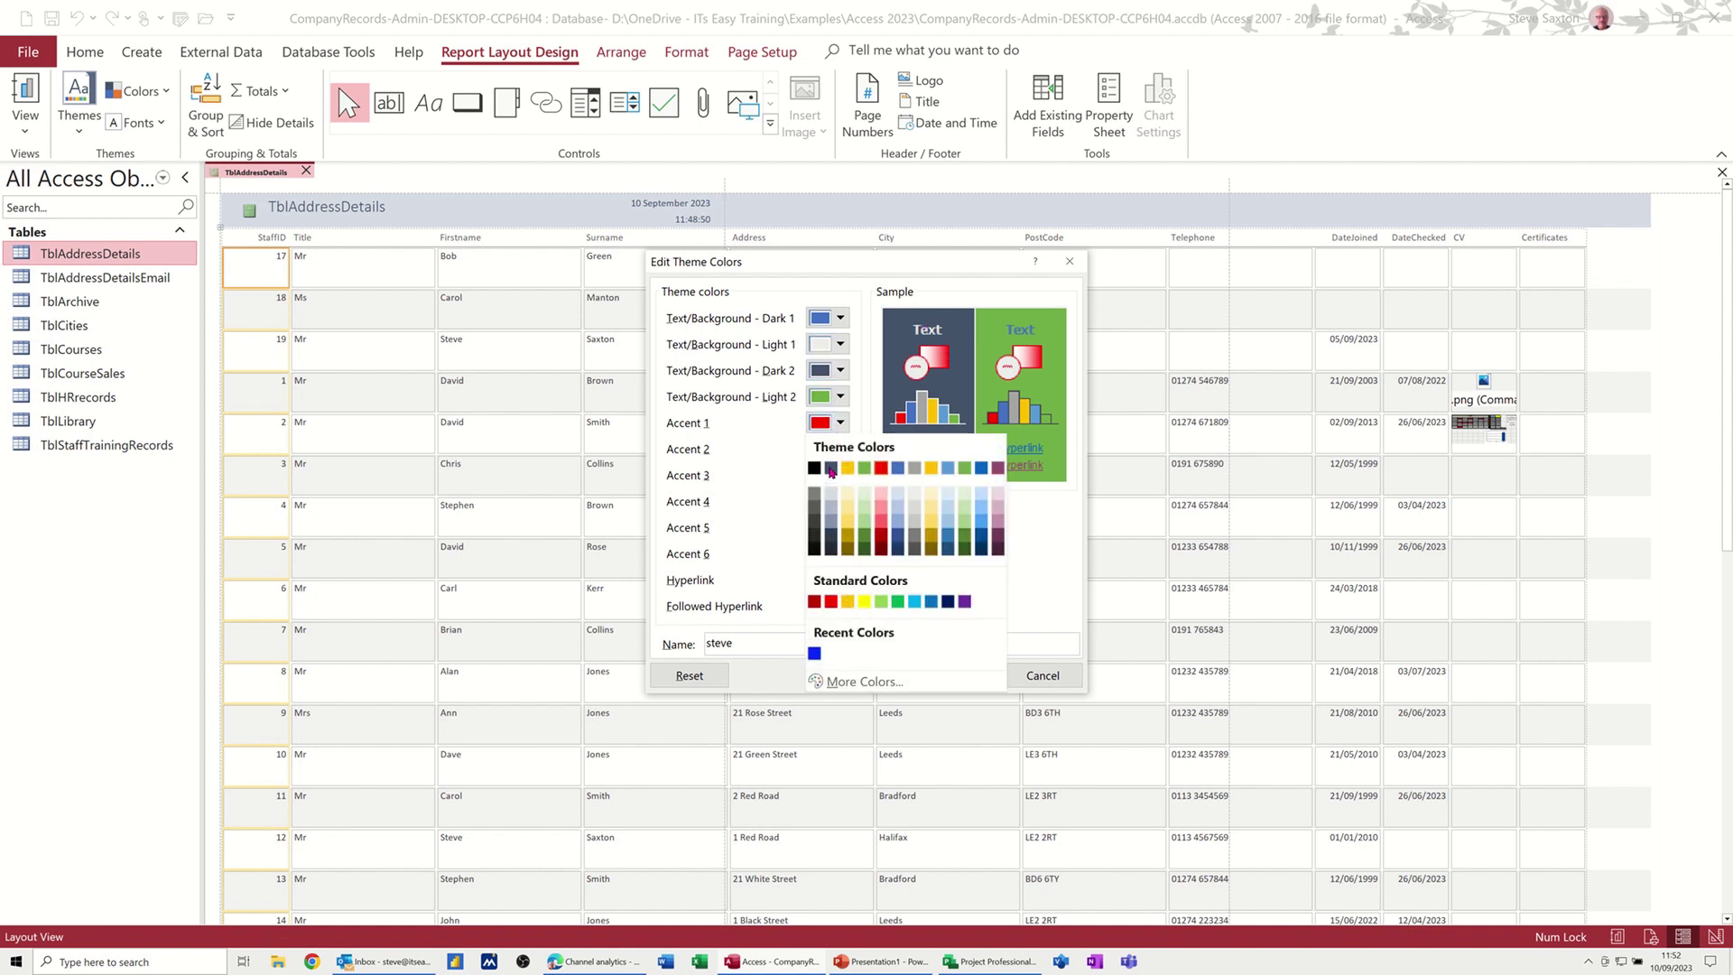
left_click(832, 468)
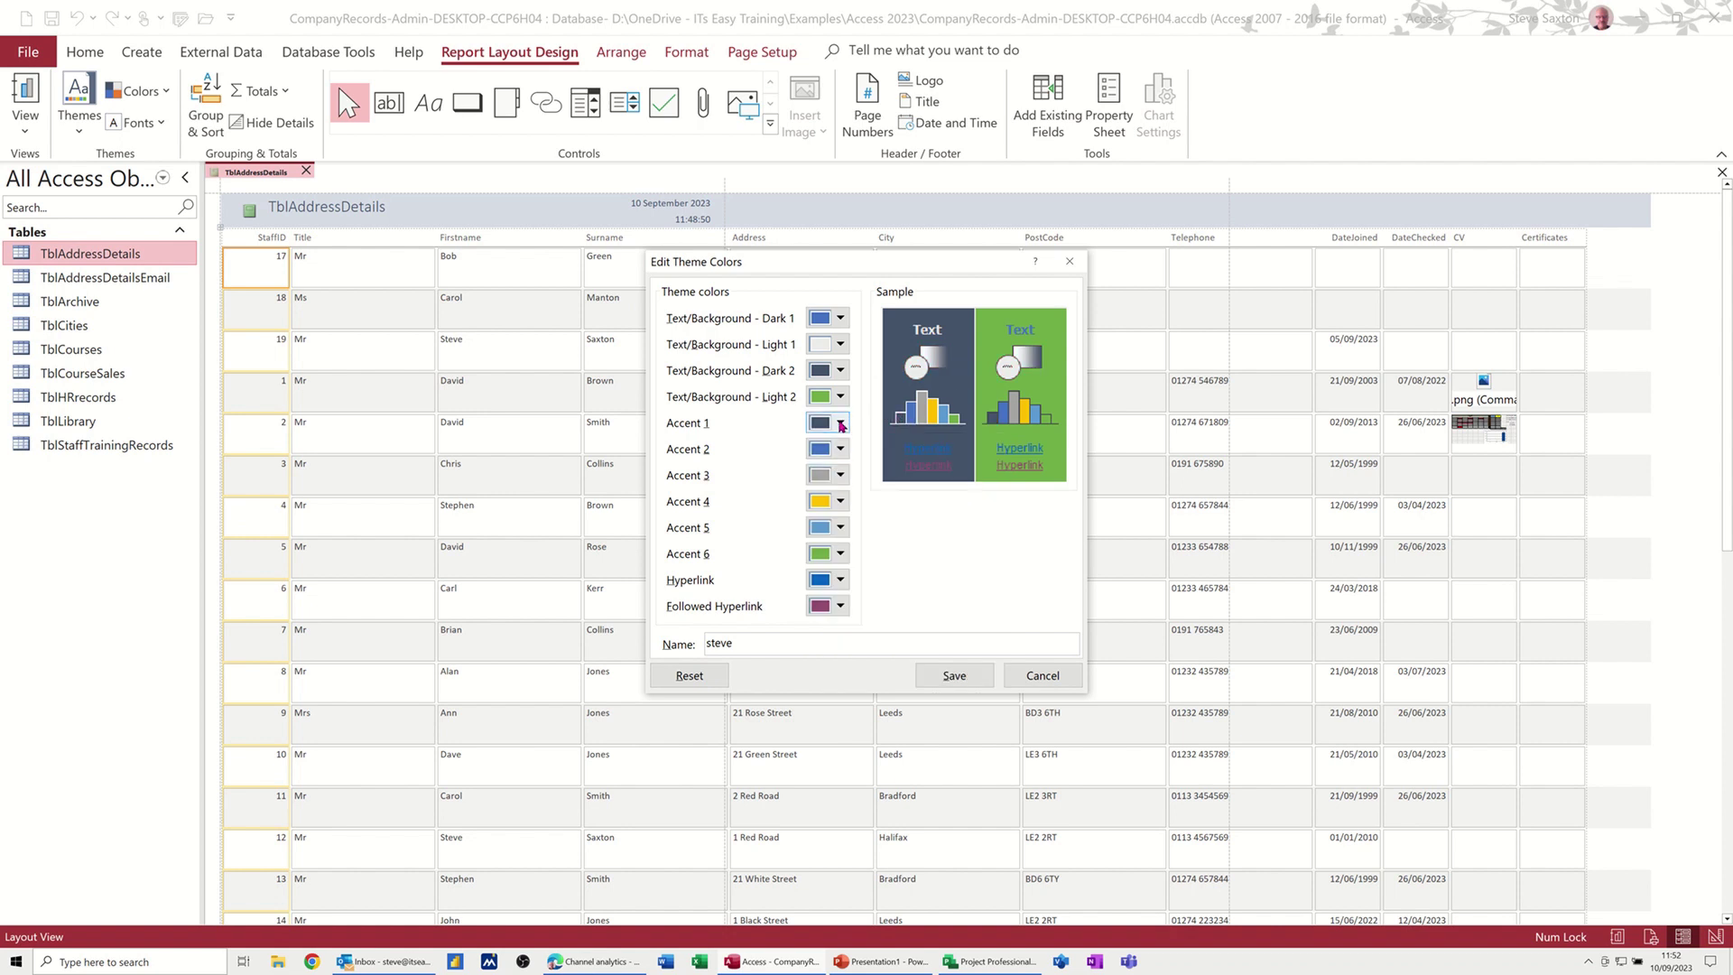
left_click(840, 423)
left_click(847, 505)
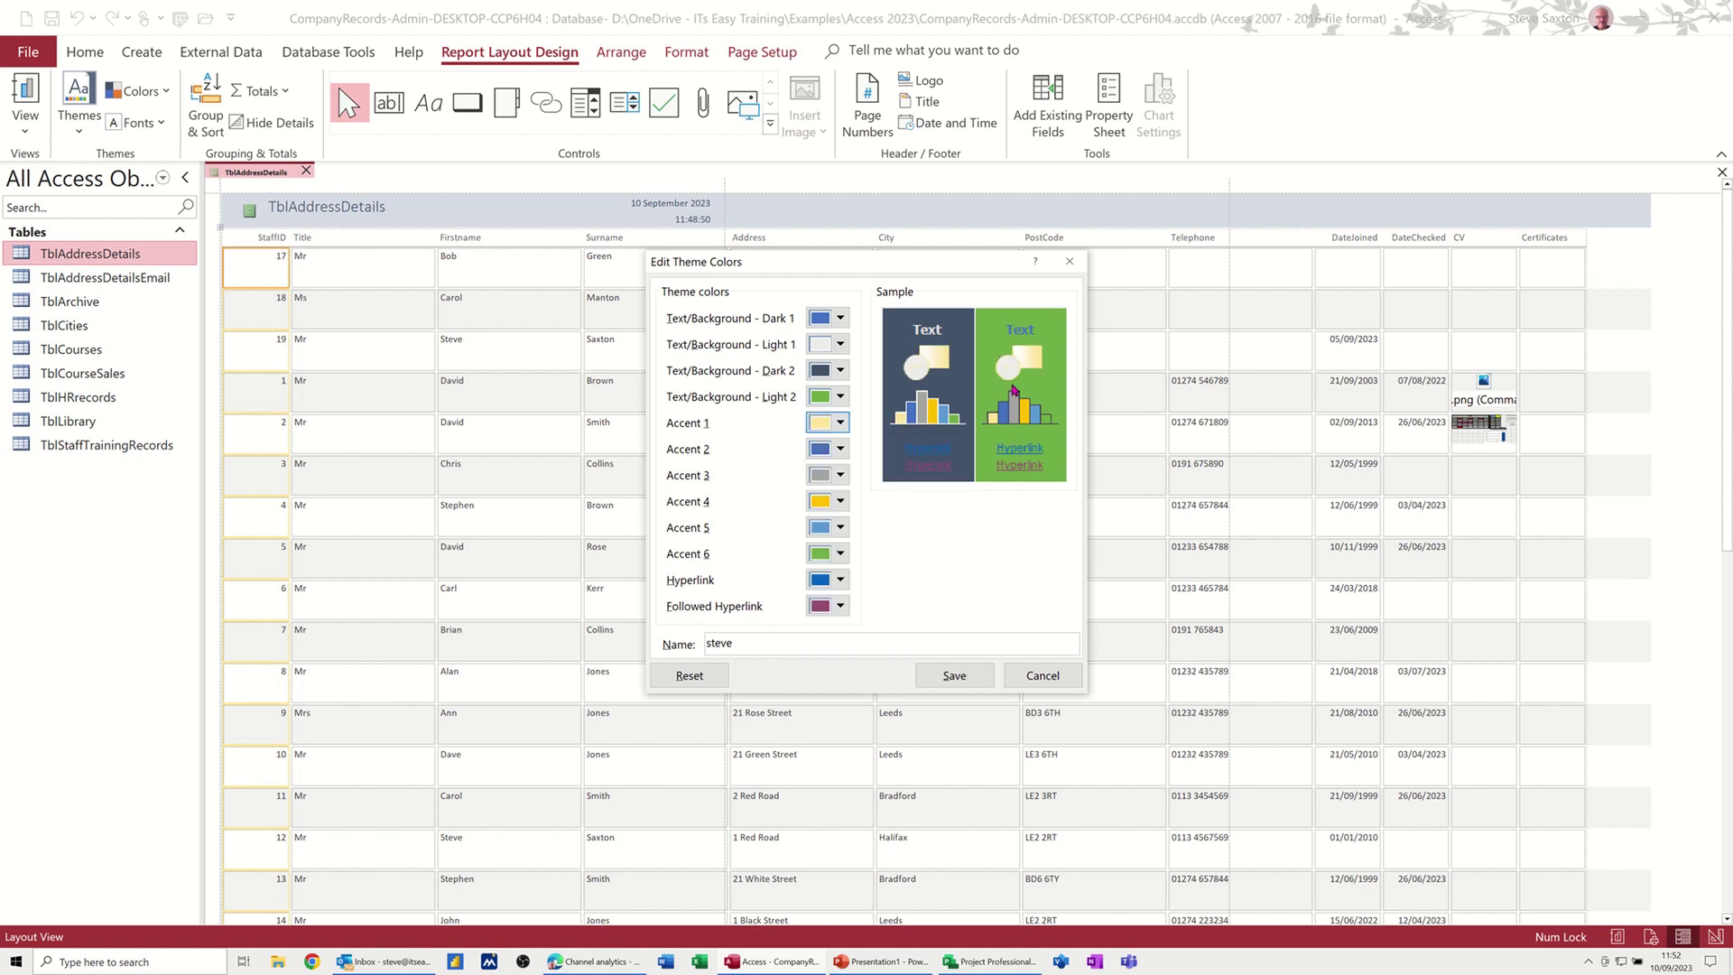
left_click(840, 424)
left_click(840, 426)
left_click(840, 424)
left_click(828, 470)
left_click(953, 677)
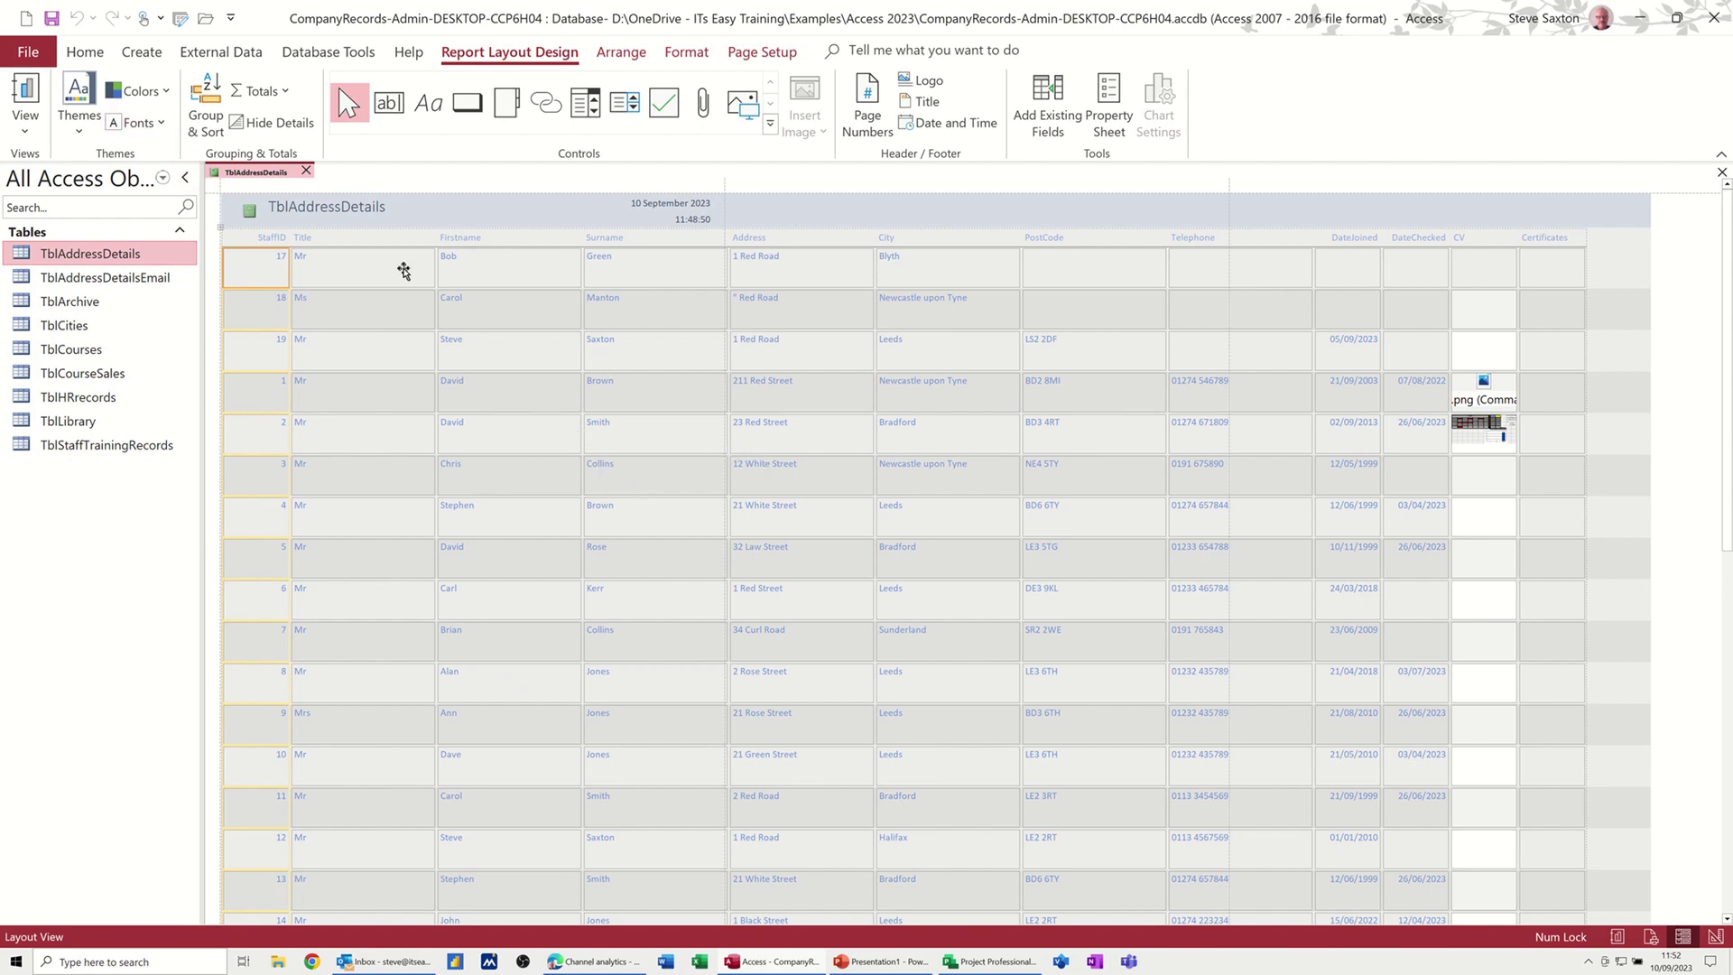
Apply the custom steve Tahoma font set and check the Firstname column's formatting.
left_click(155, 130)
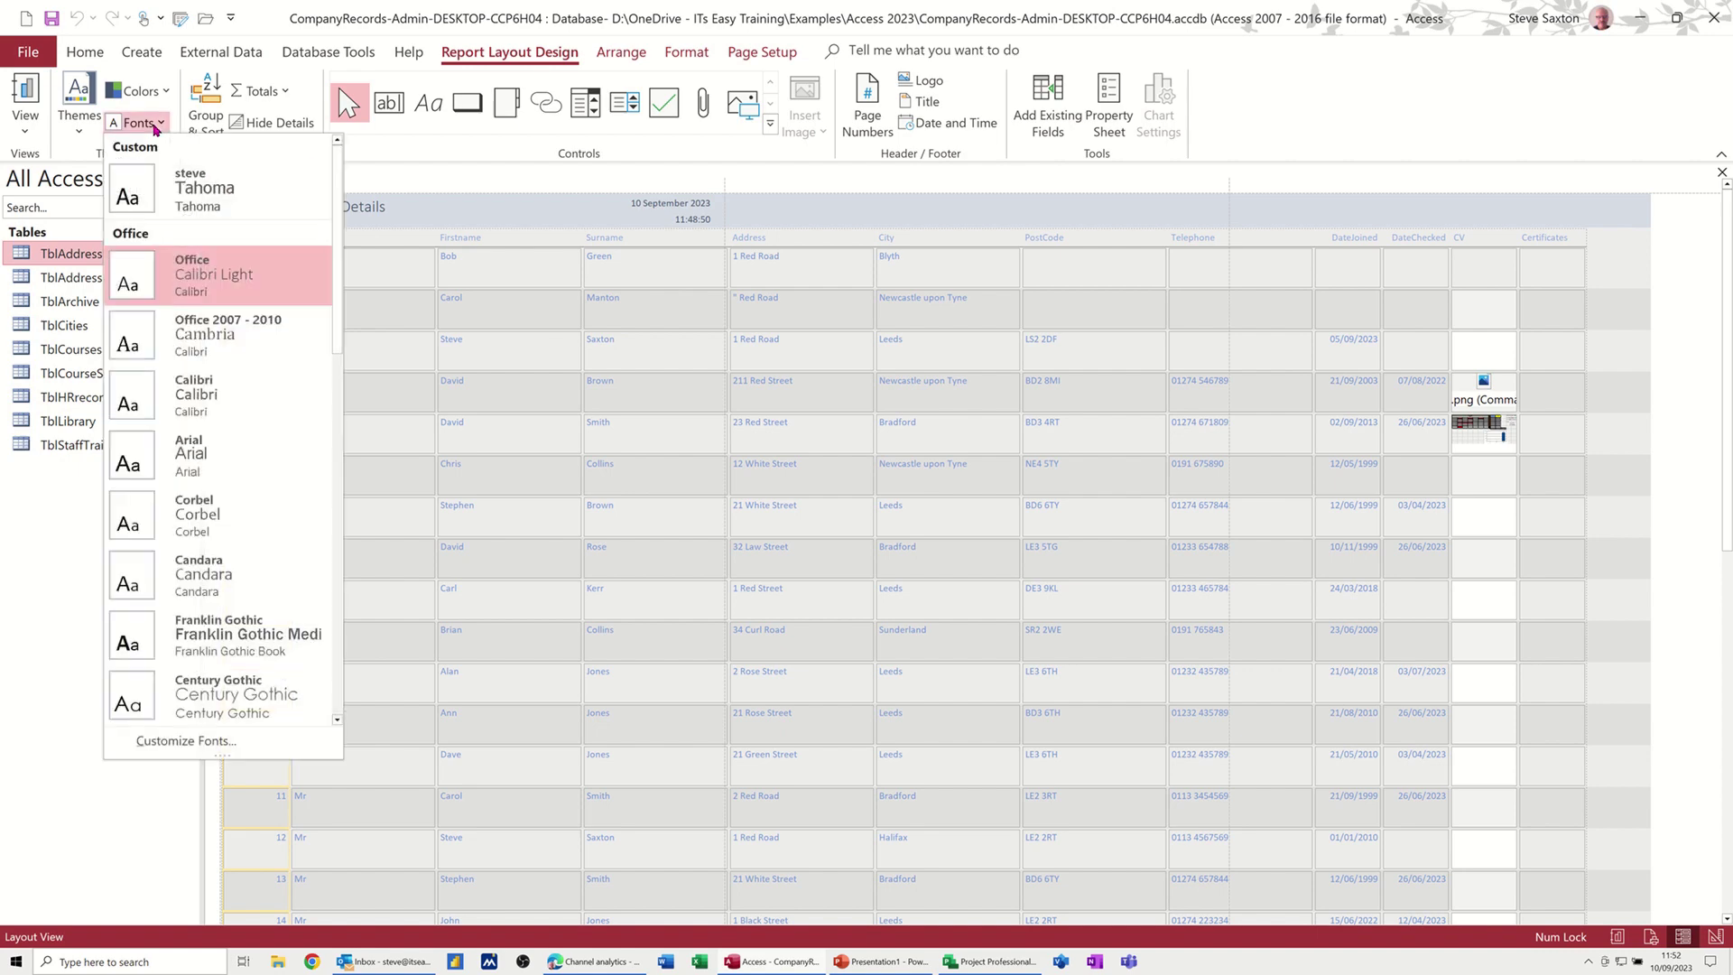
left_click(188, 187)
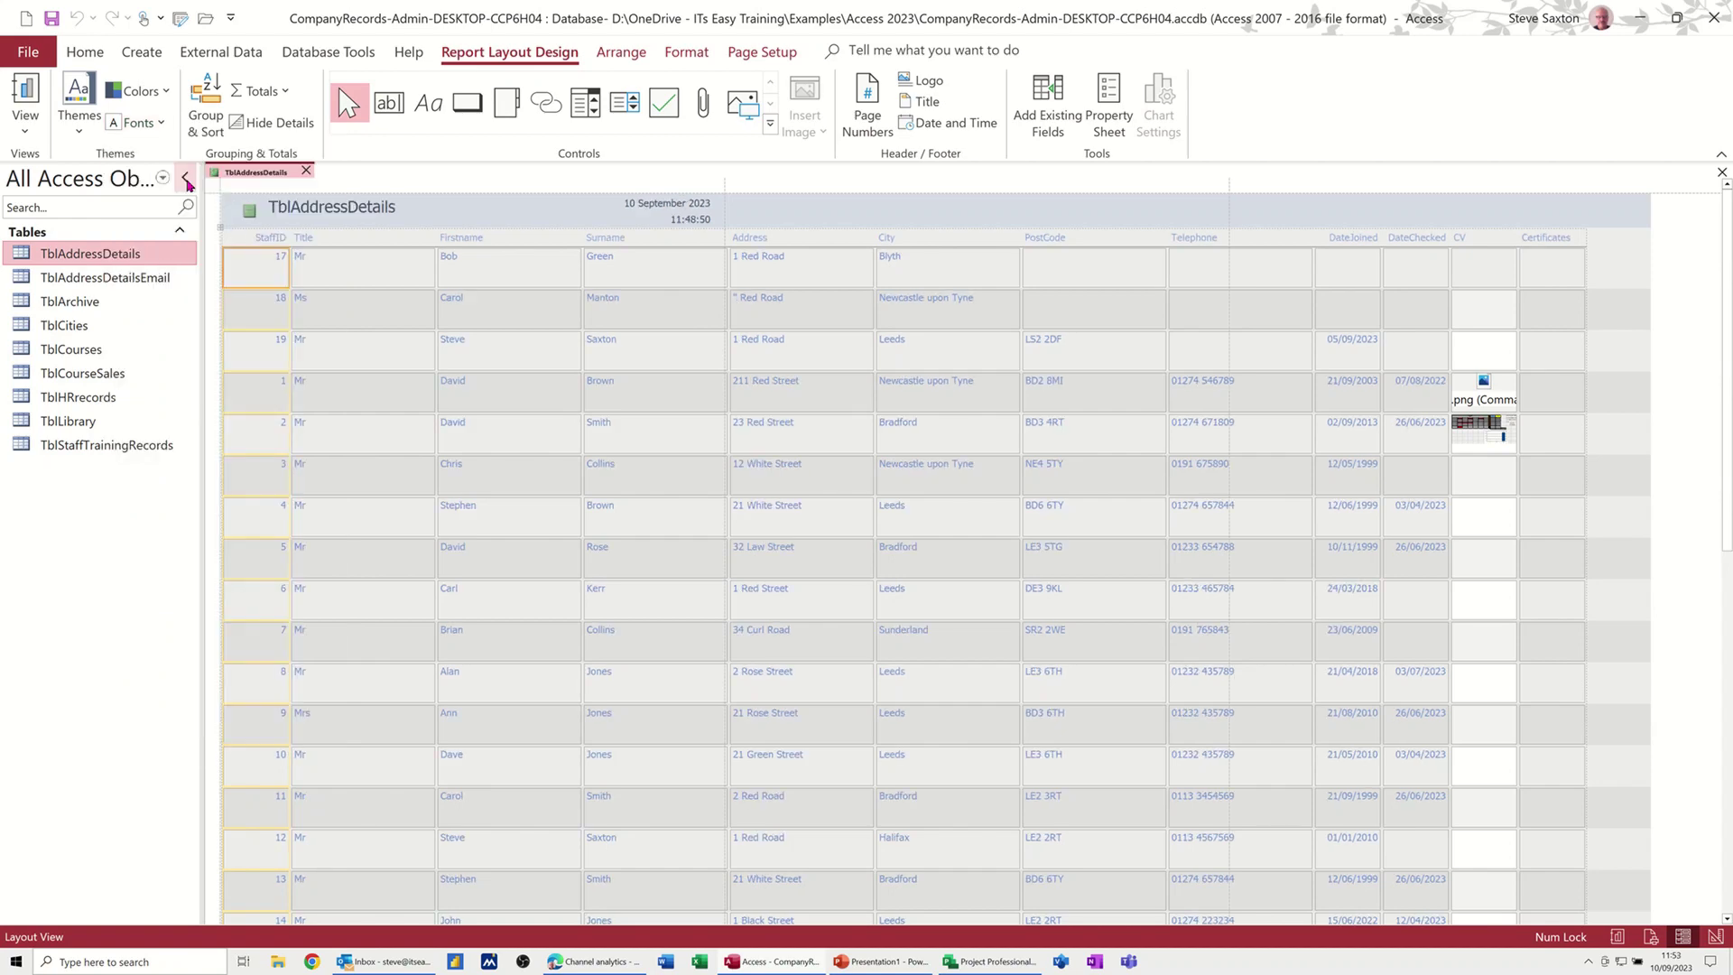
left_click(490, 294)
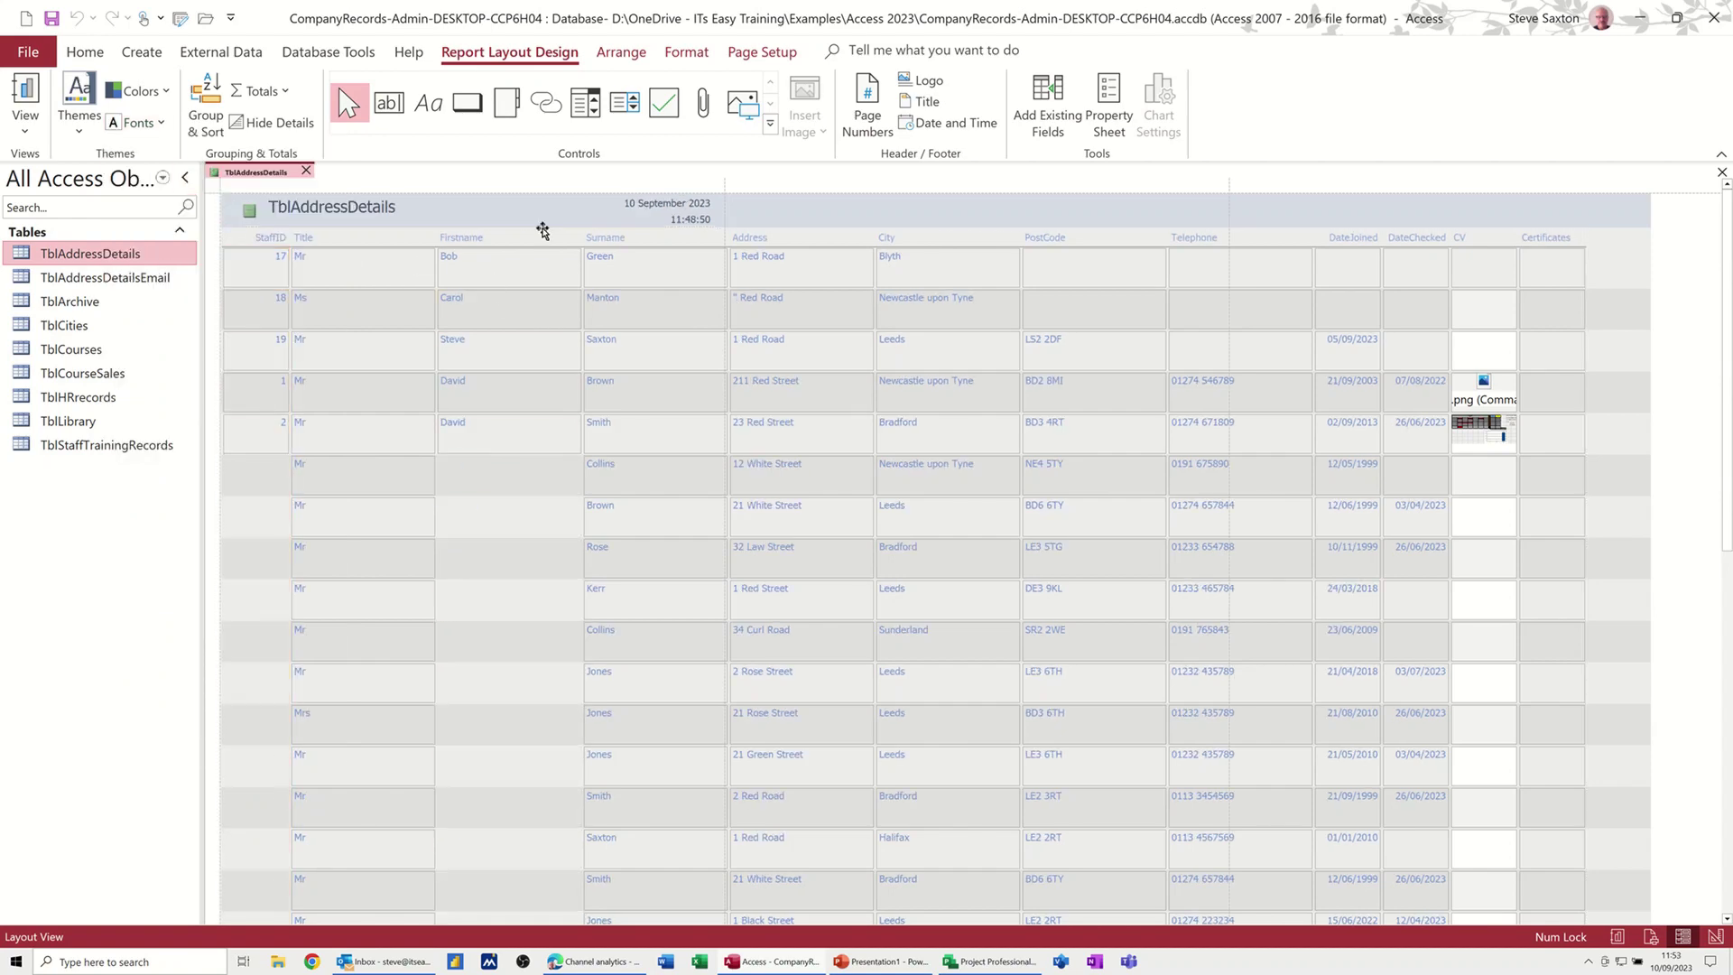
left_click(680, 54)
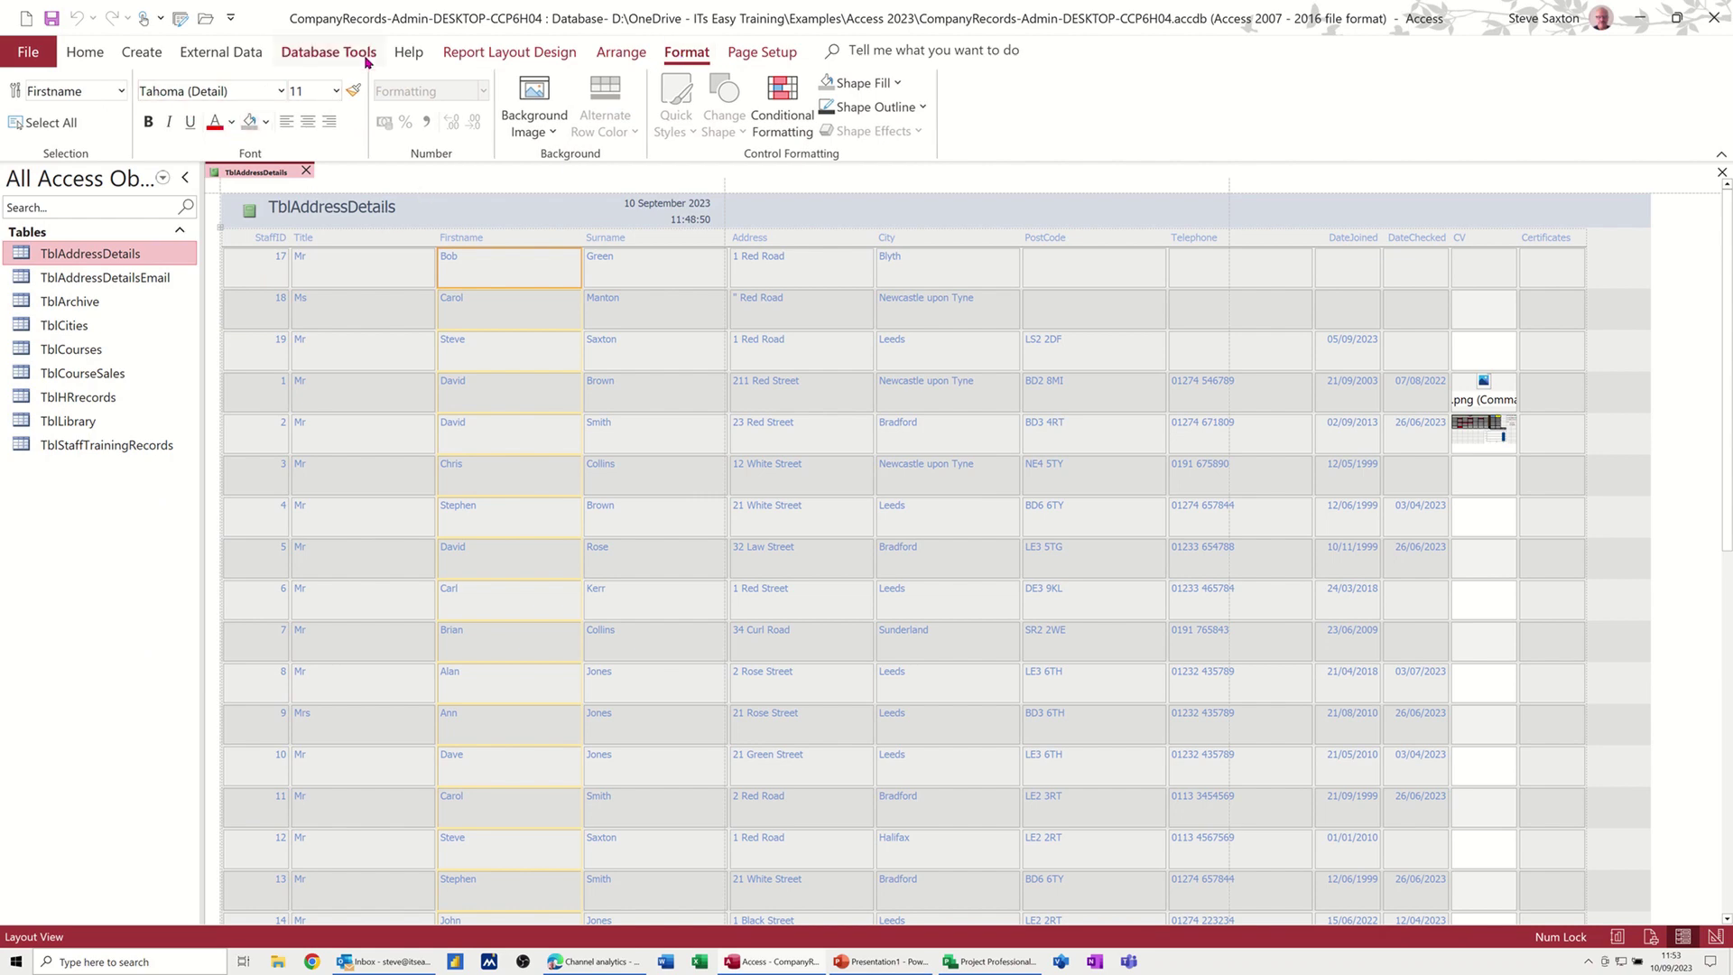
left_click(480, 56)
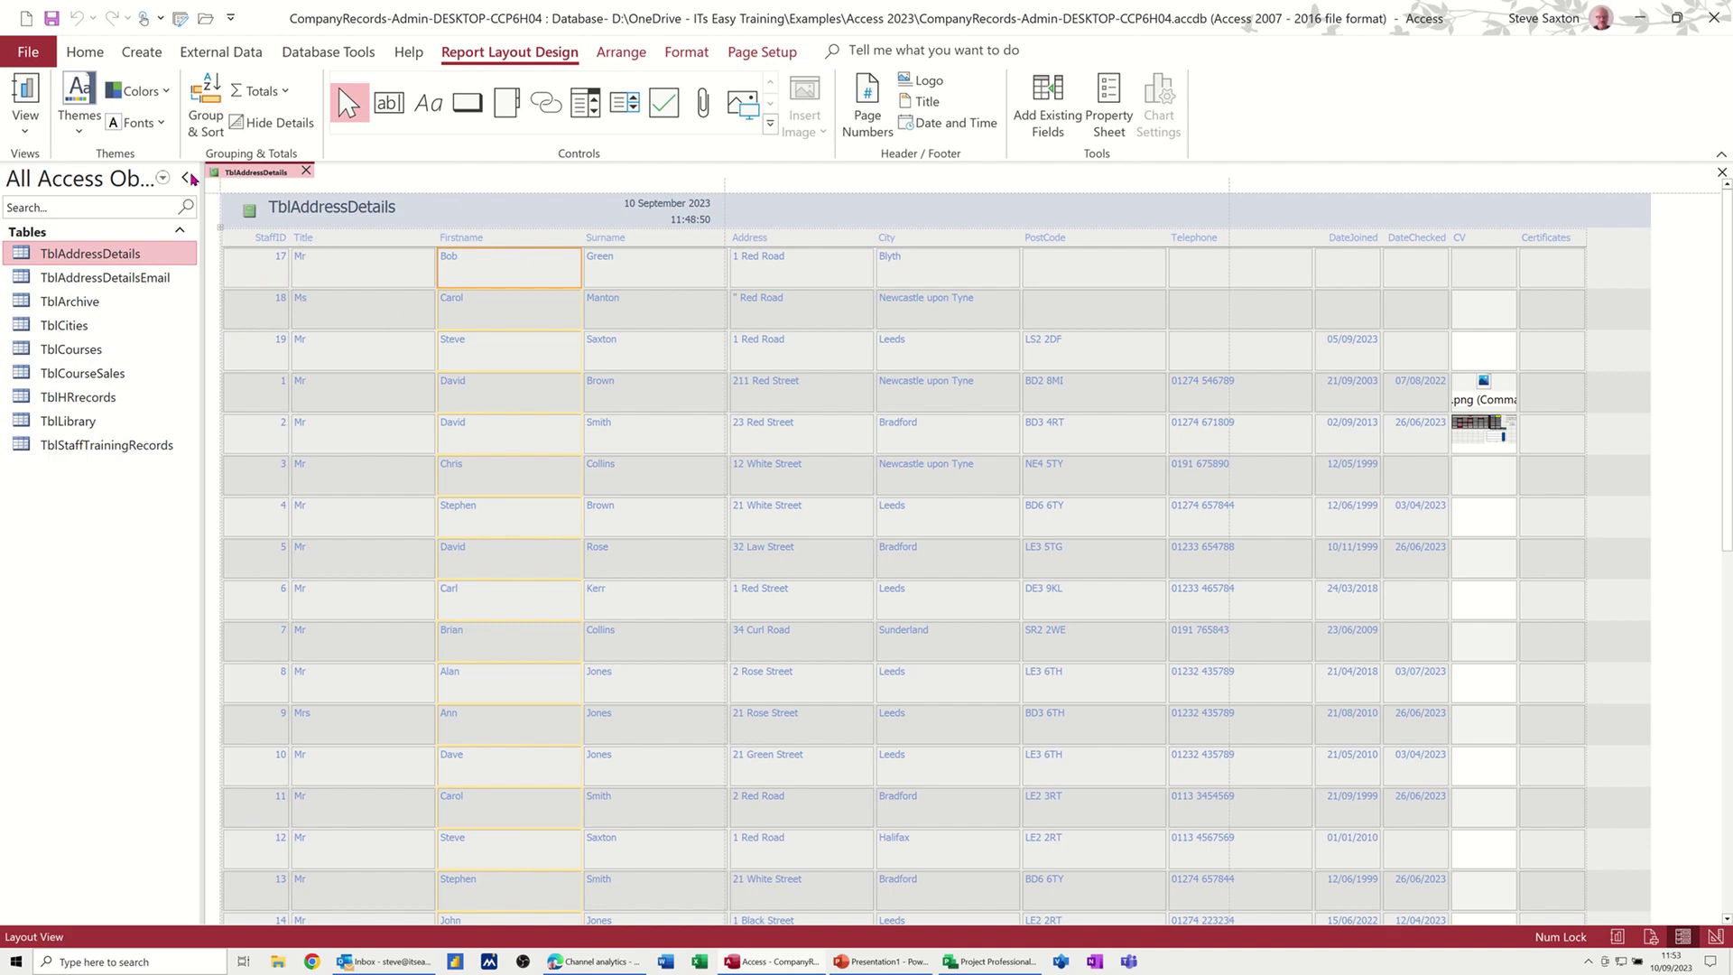
left_click(135, 90)
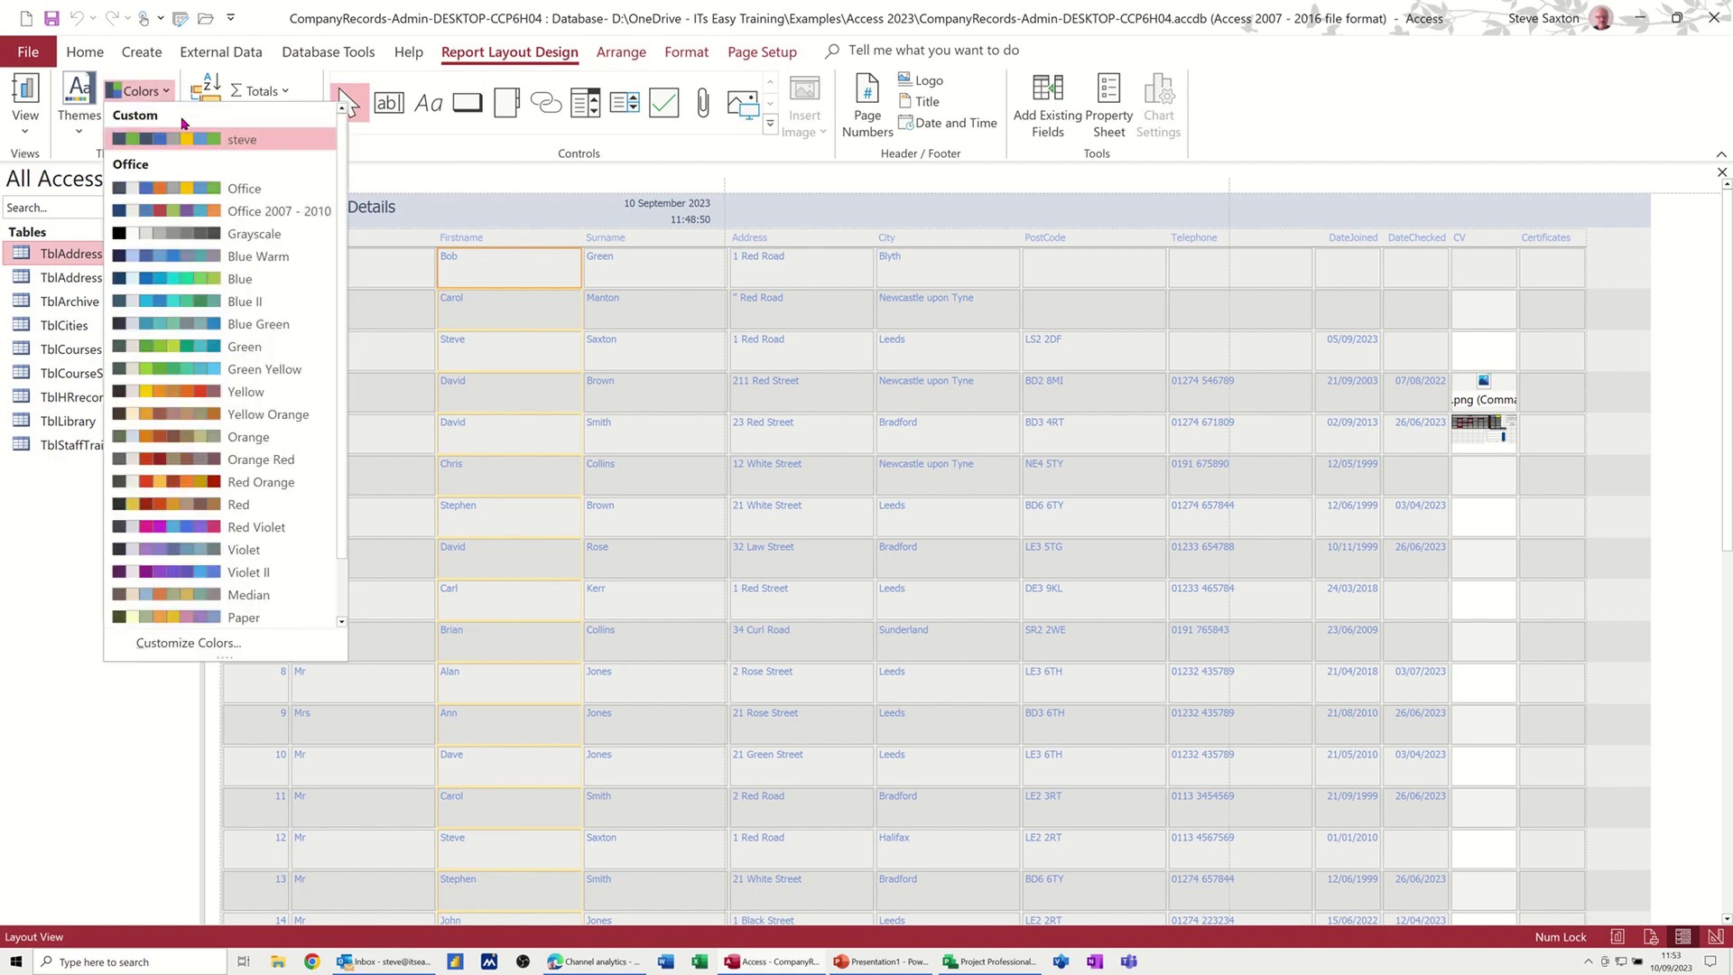
Save the current theme as the file steve23 in Document Themes.
left_click(405, 163)
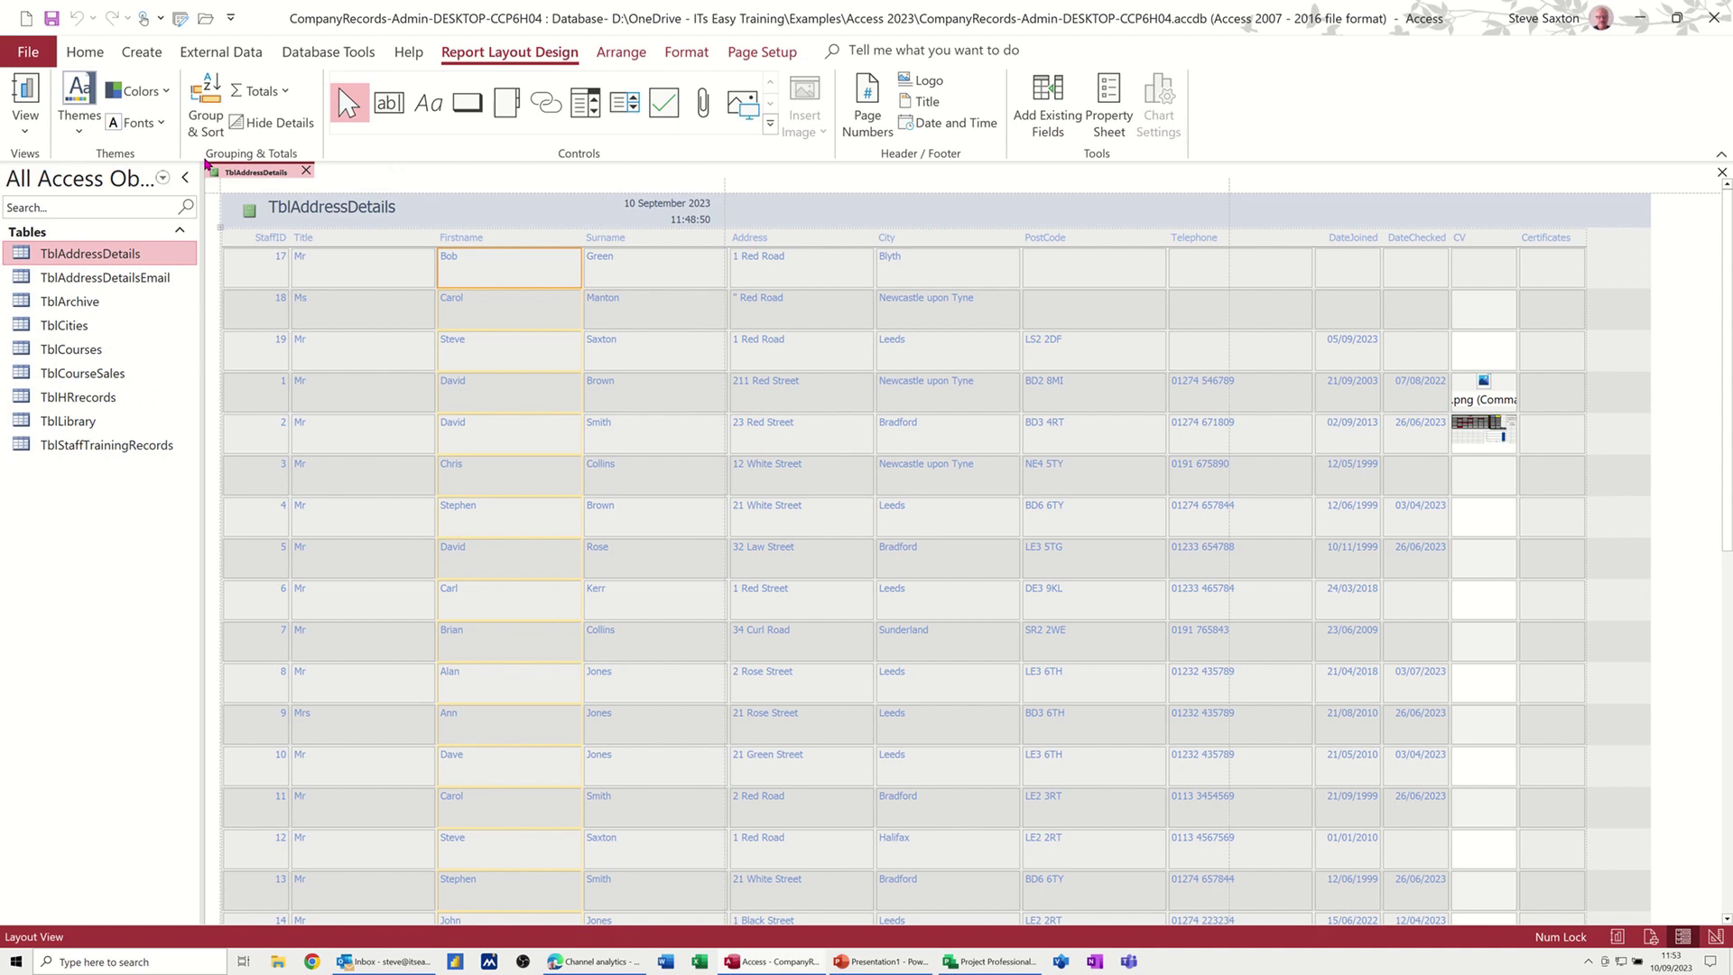
left_click(137, 122)
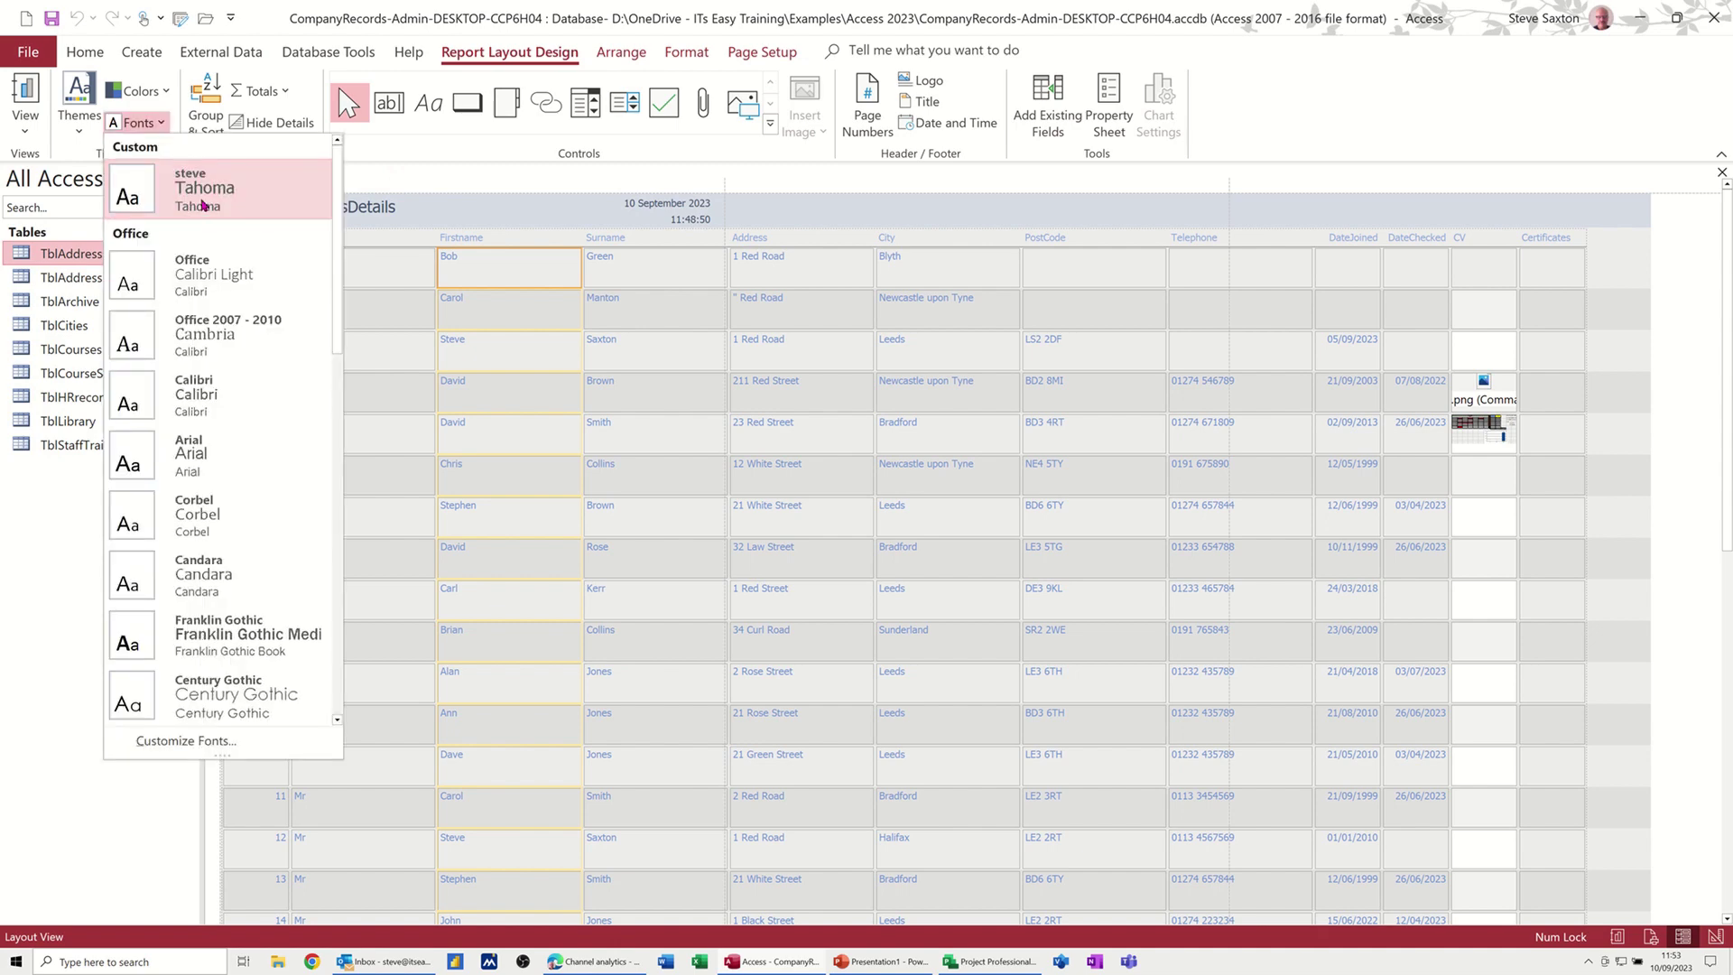
left_click(414, 161)
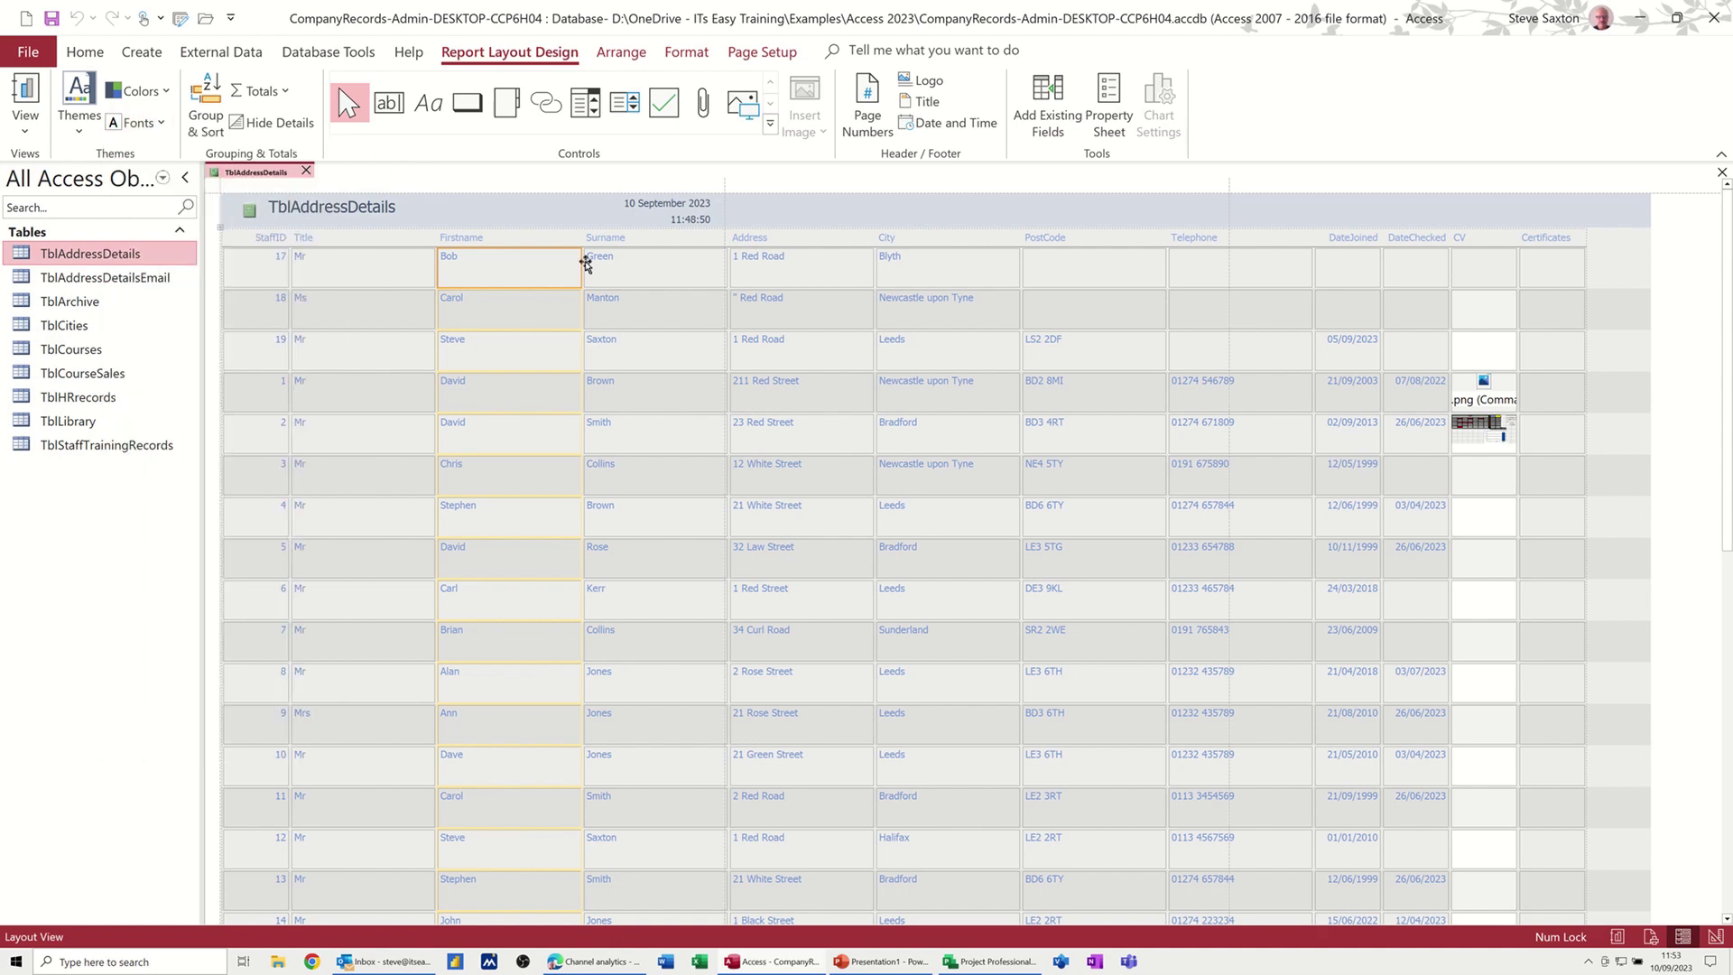
left_click(82, 140)
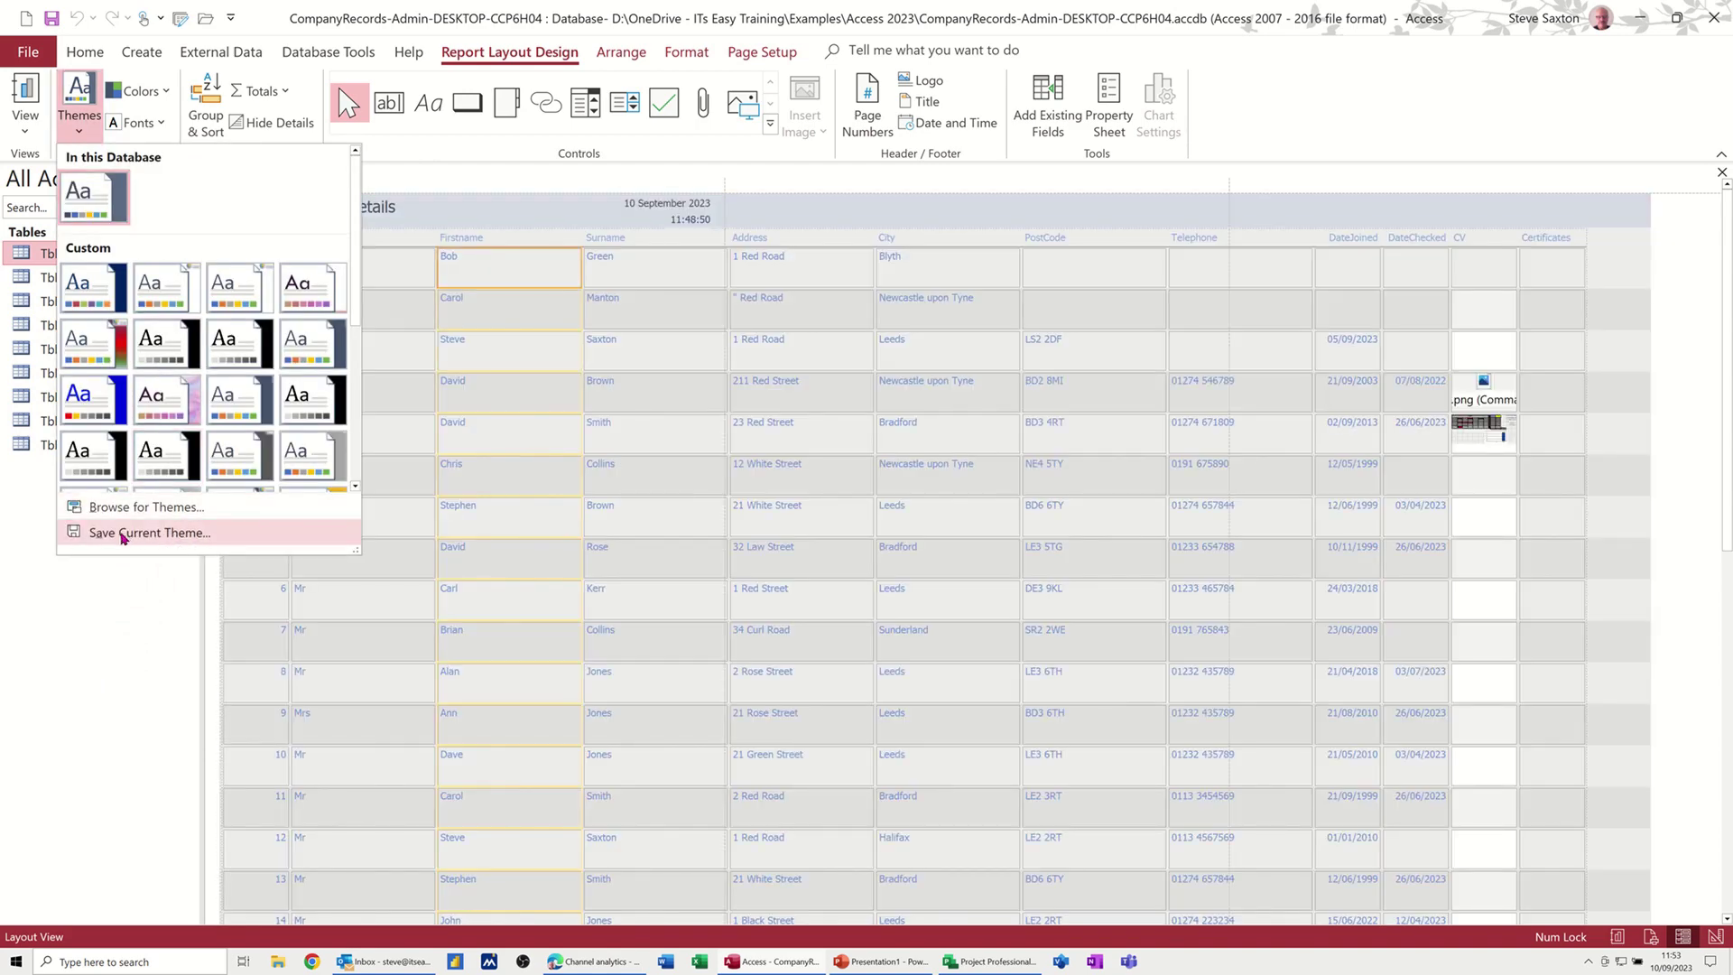
left_click(124, 533)
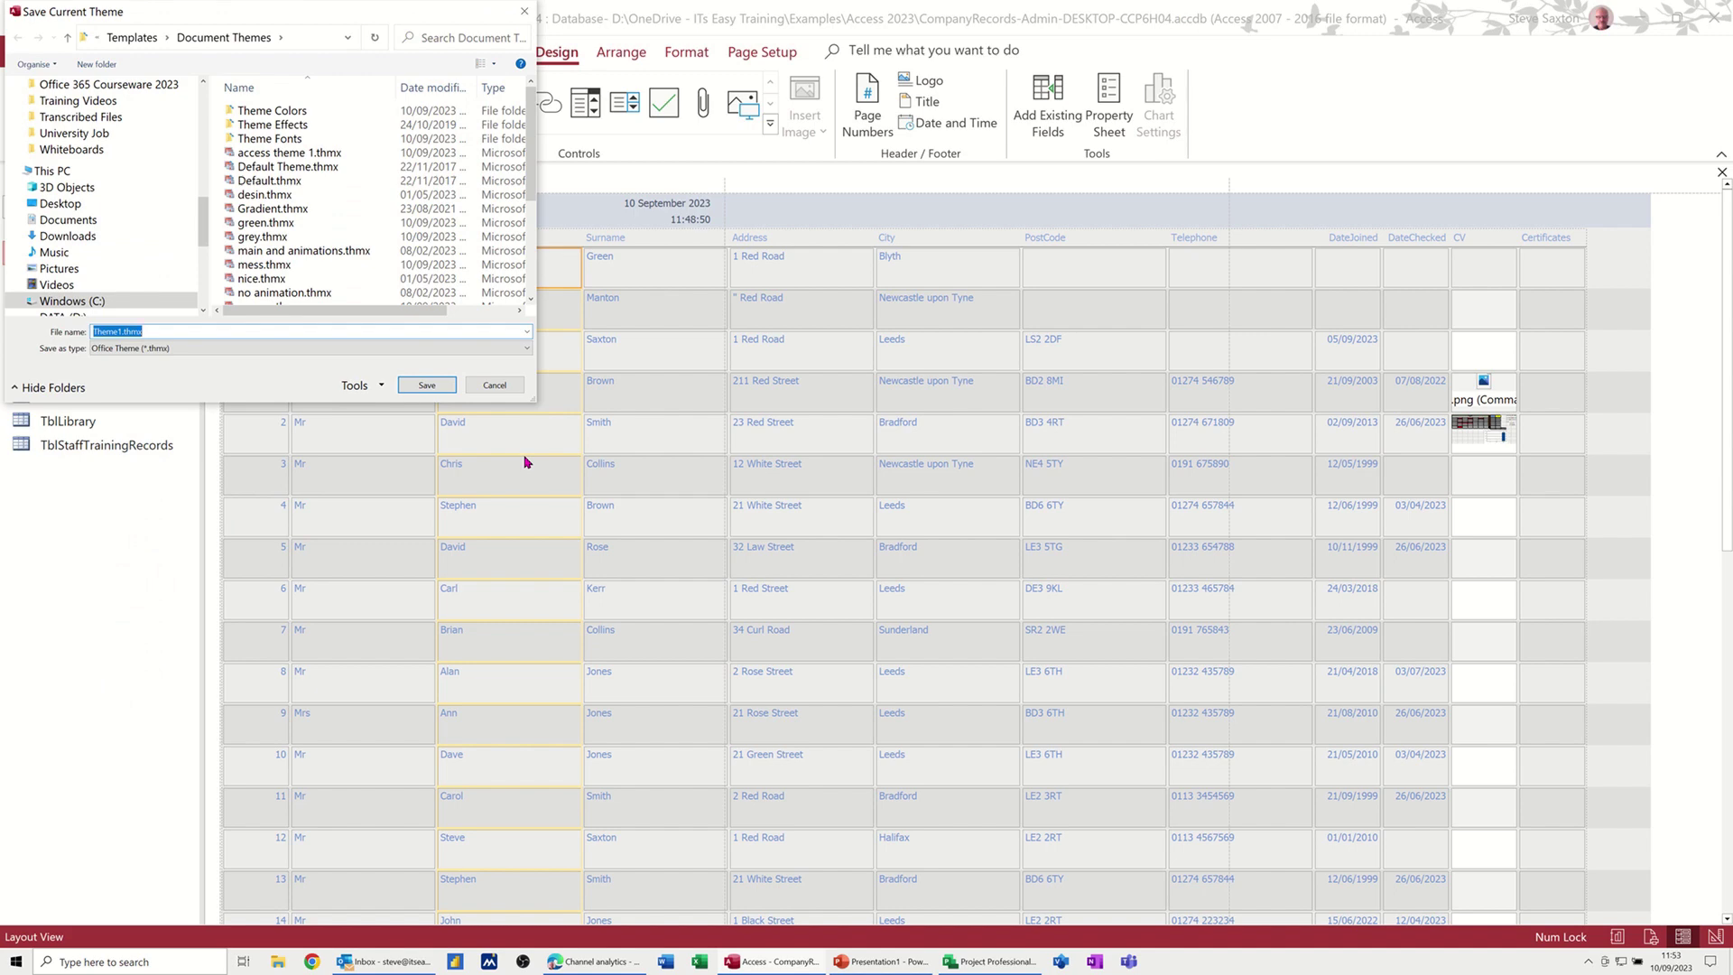
type("test")
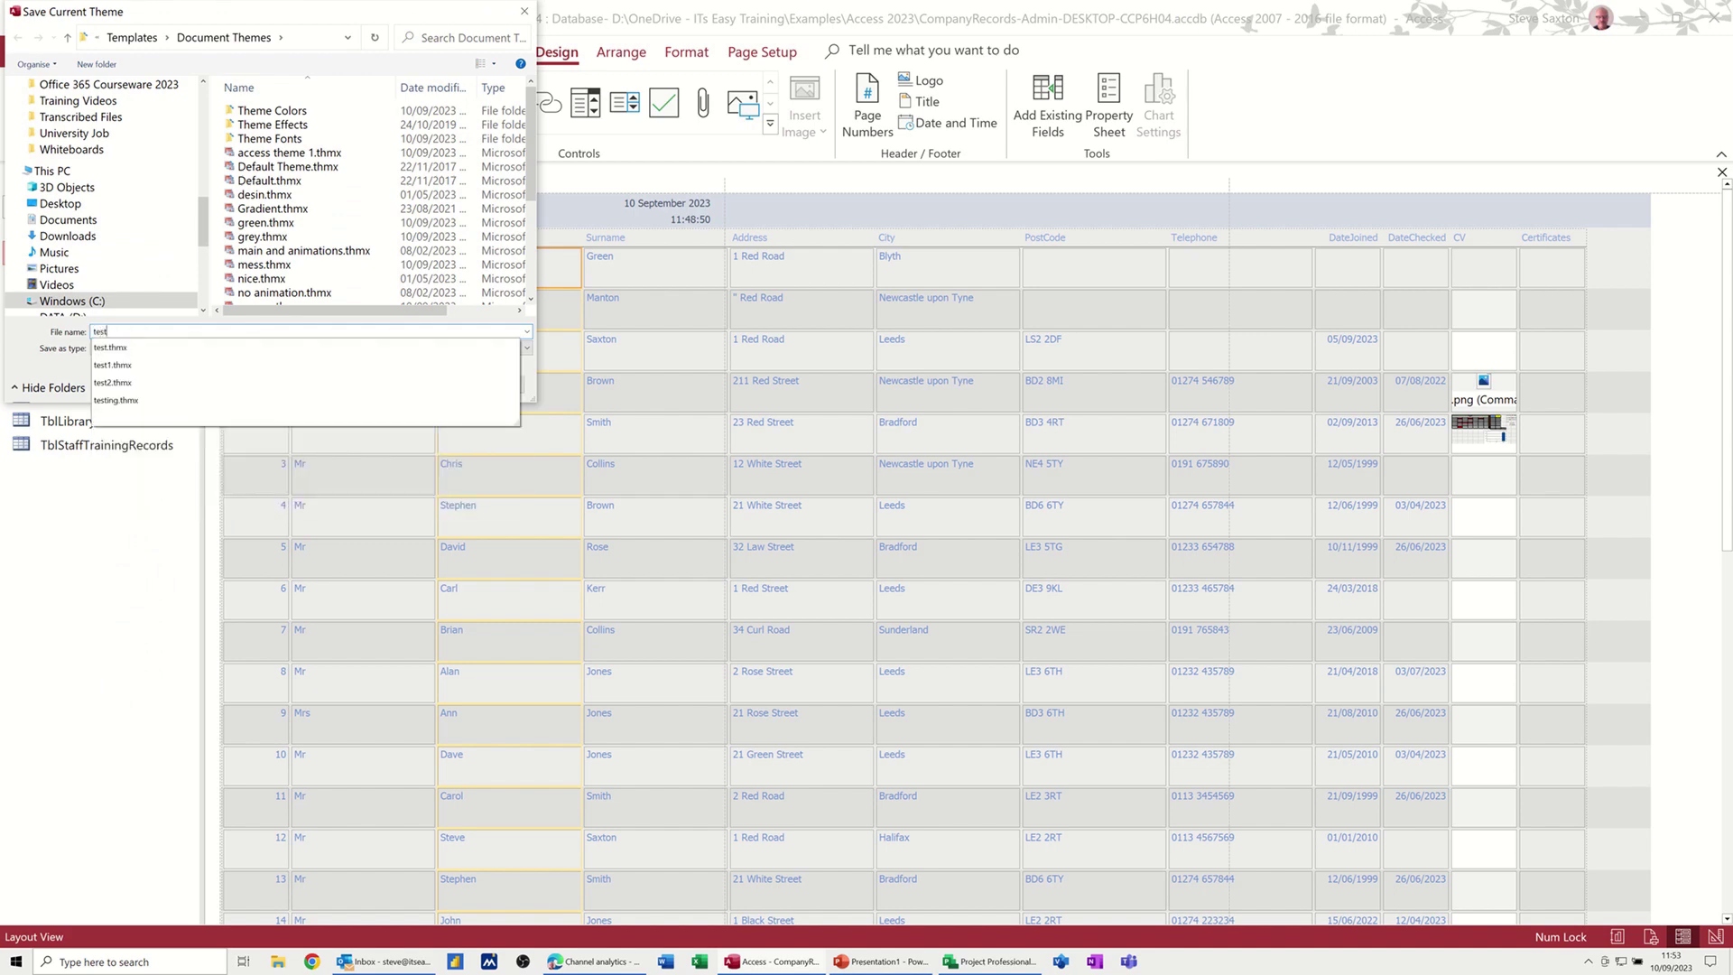
key("BackSpace")
key("BackSpace")
key("BackSpace")
key("BackSpace")
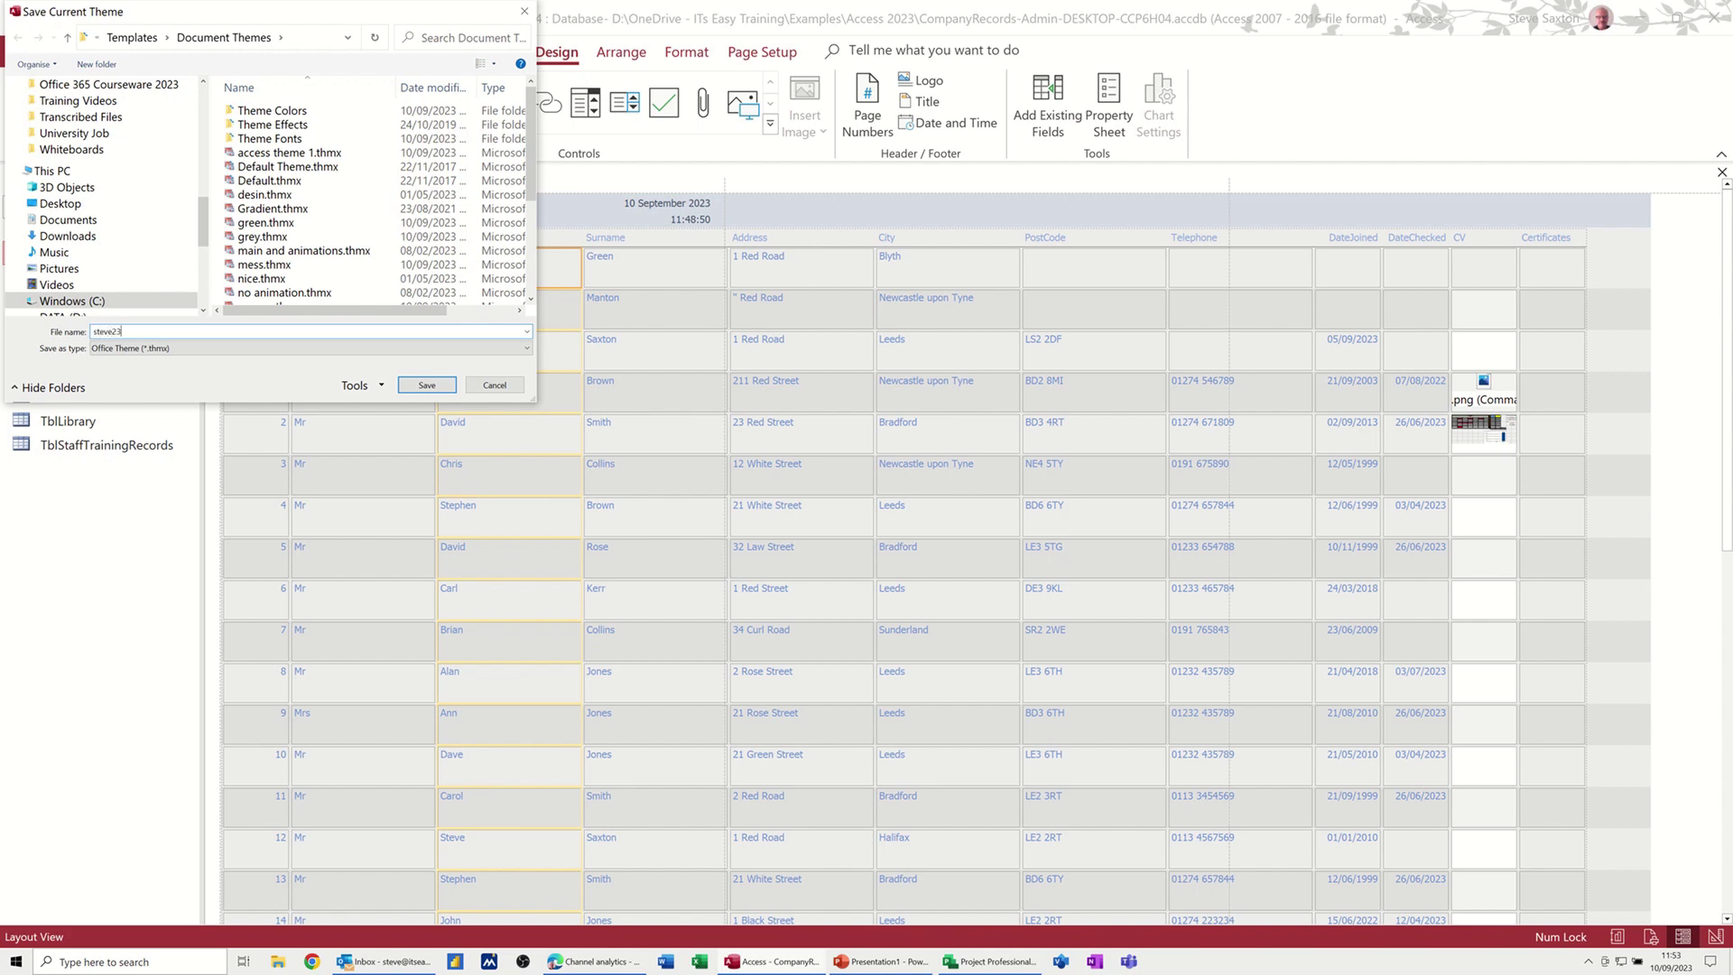
left_click(426, 386)
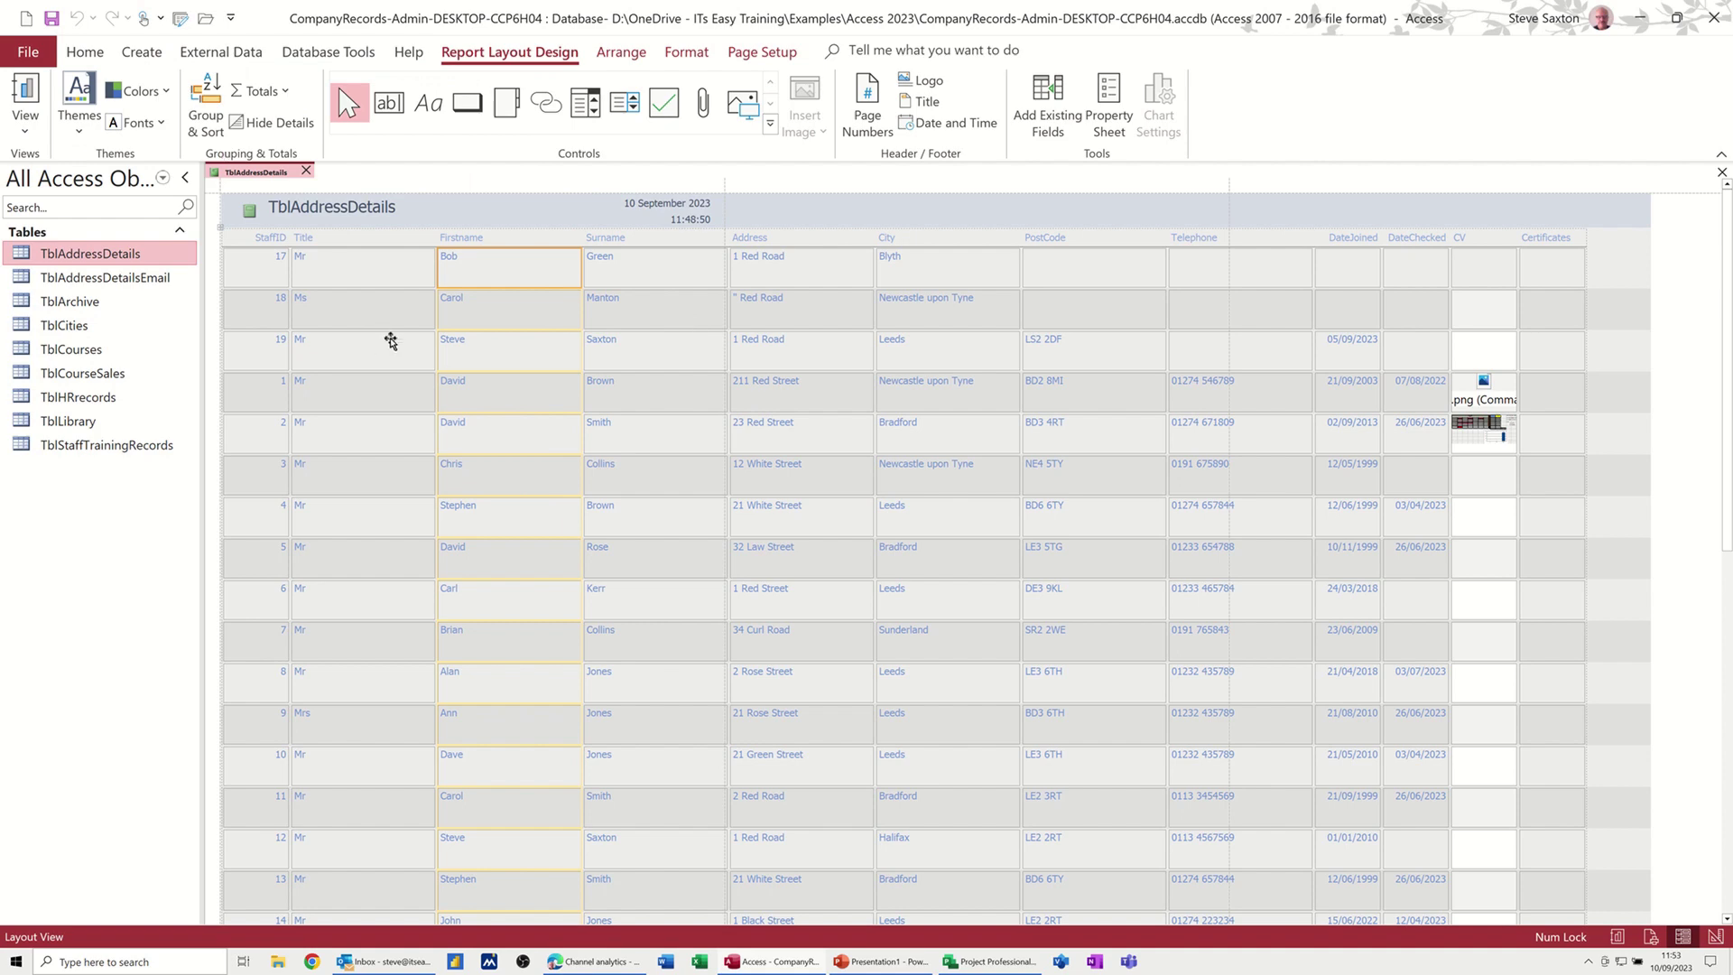
Save and close the report as TblAddressDetails, then create another quick report from TblAddressDetails.
left_click(306, 172)
left_click(821, 523)
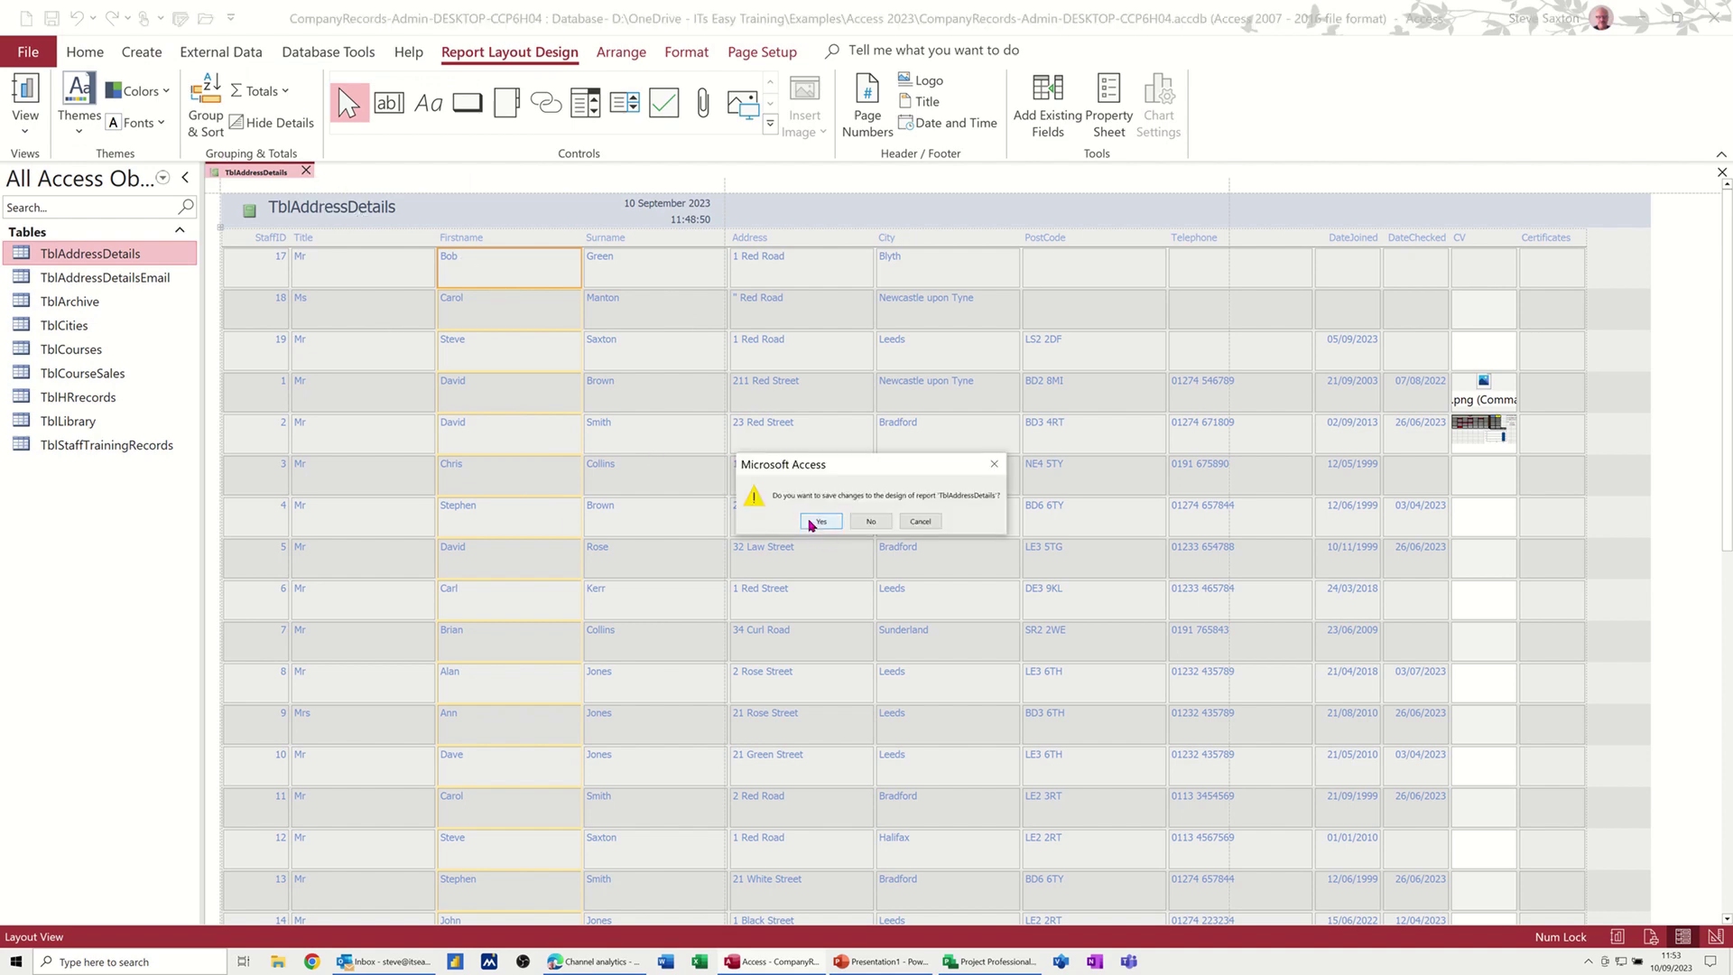
left_click(866, 353)
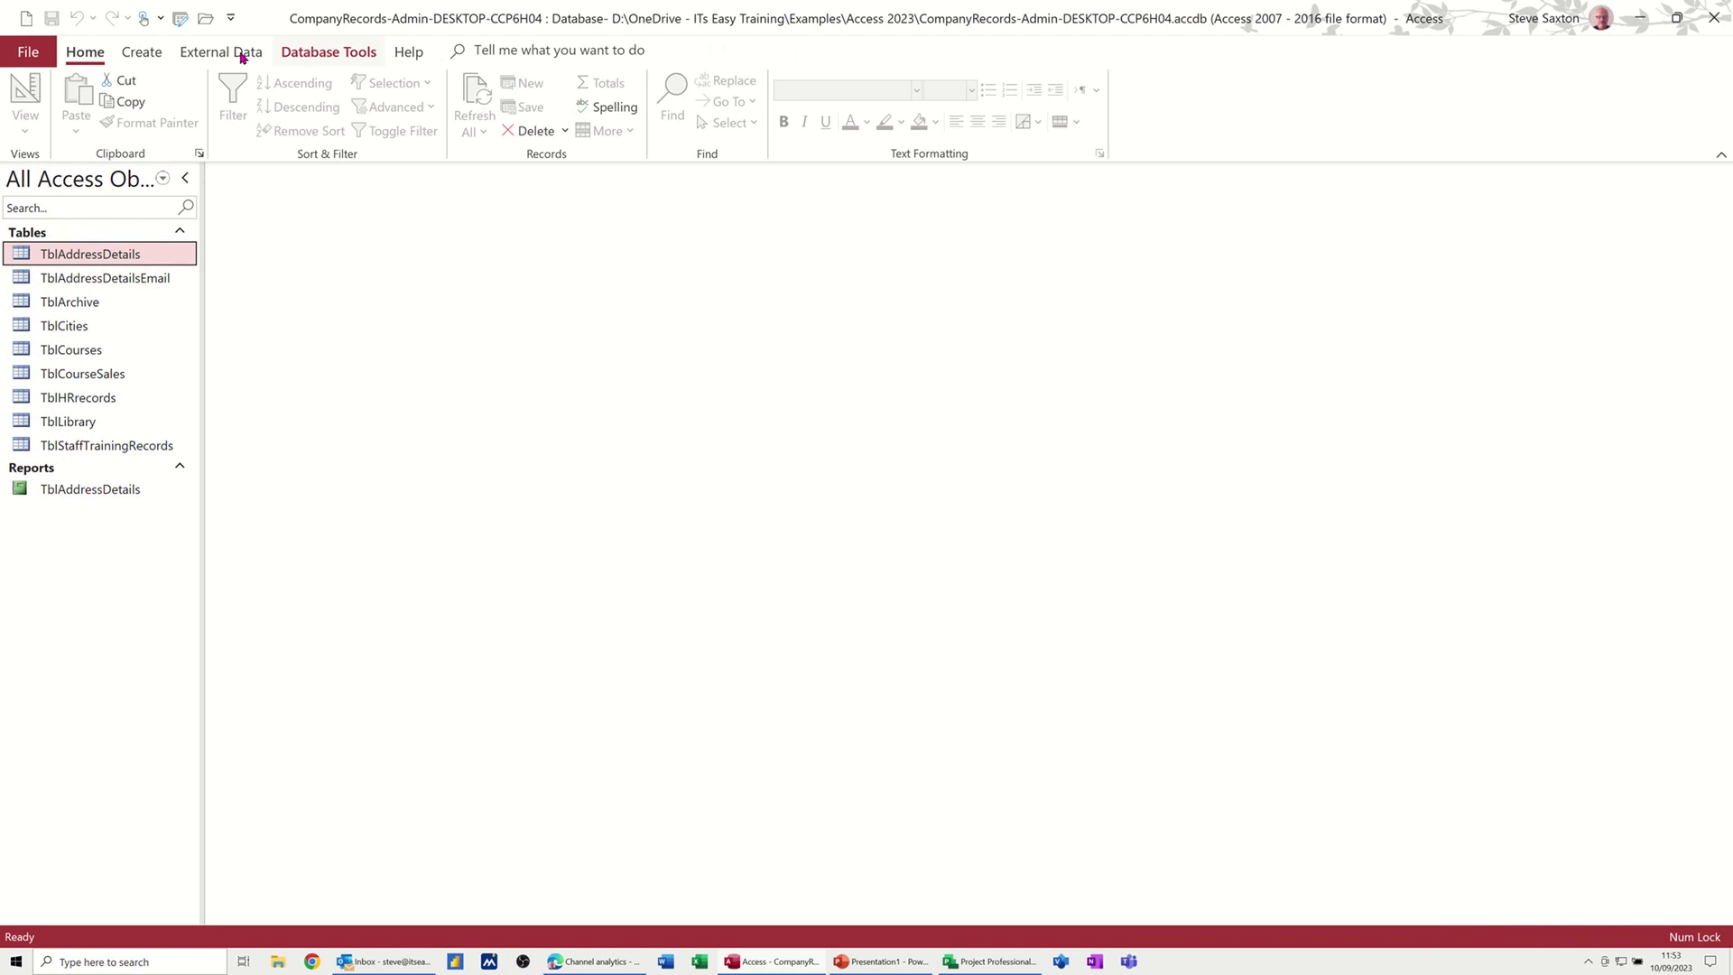
left_click(163, 63)
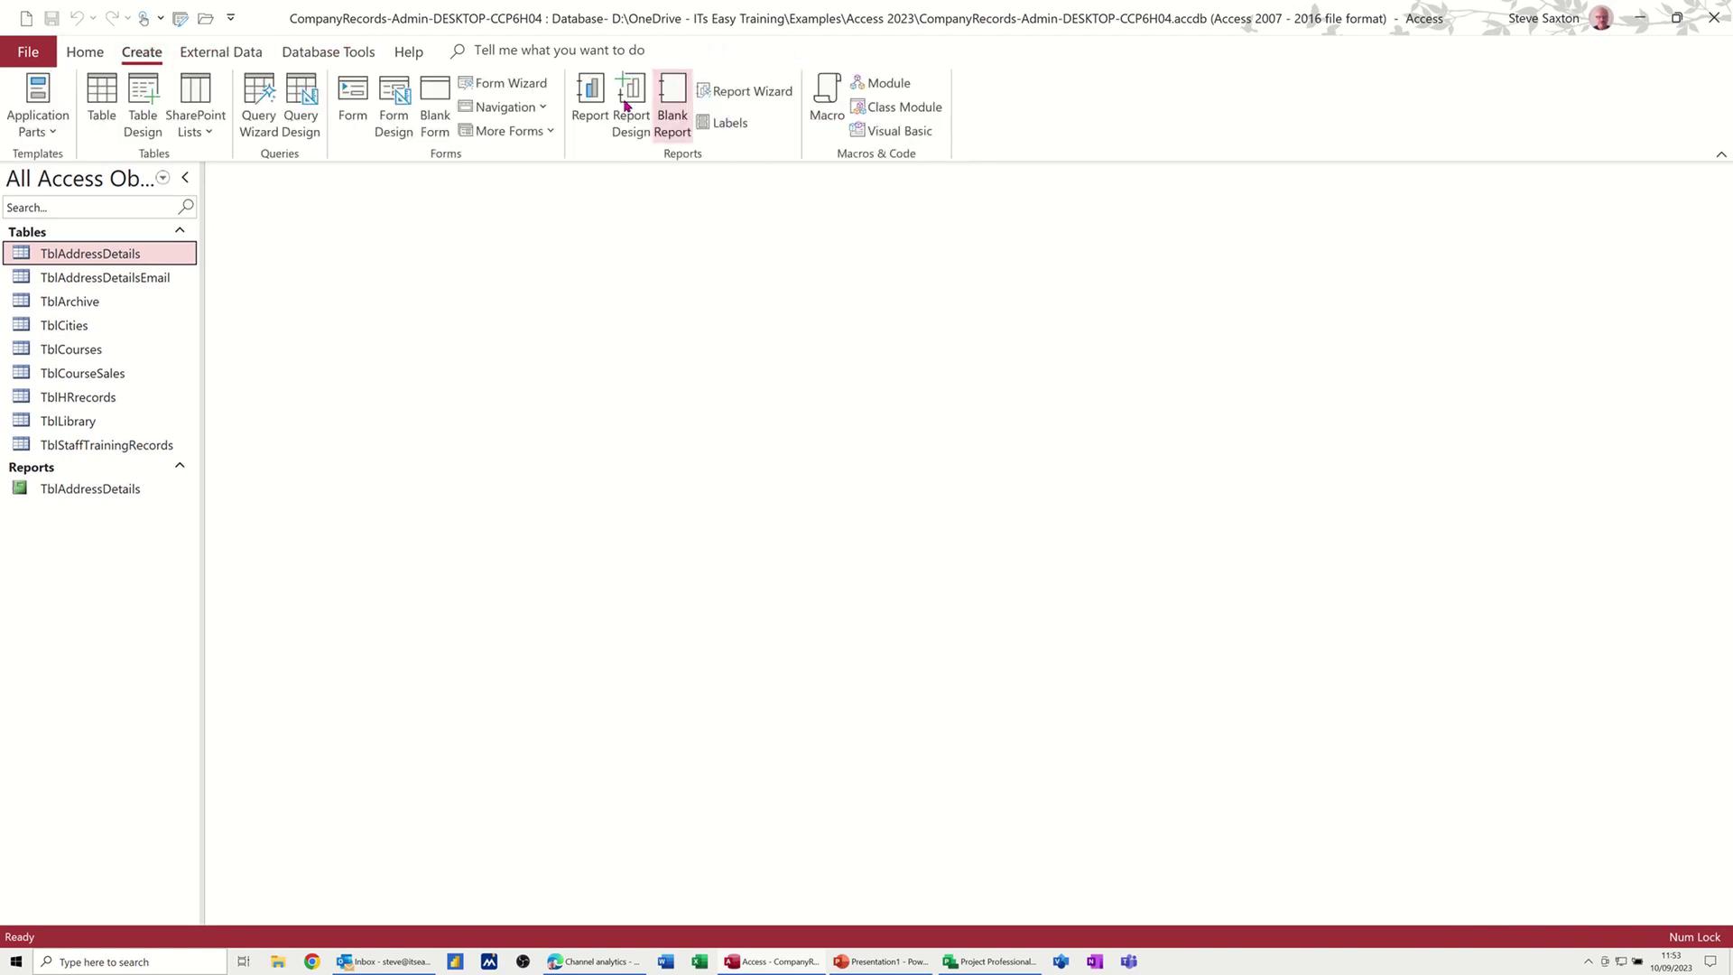
left_click(589, 99)
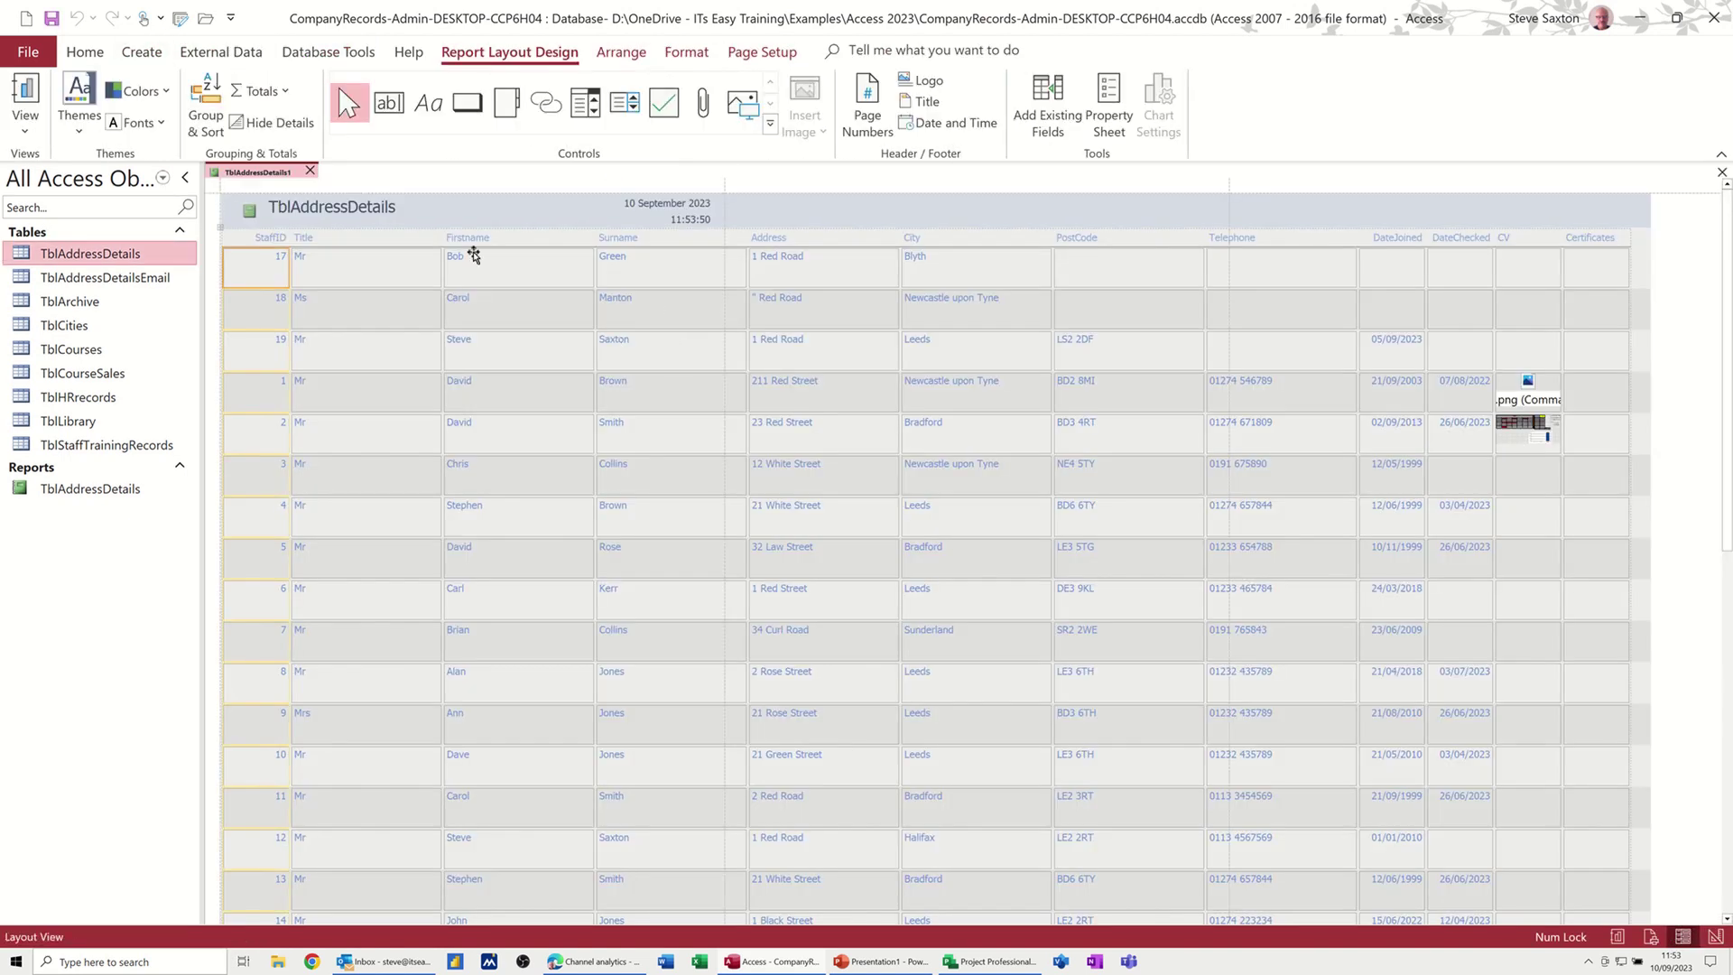
Apply the custom steve23 theme to the new TblAddressDetails1 report.
left_click(91, 131)
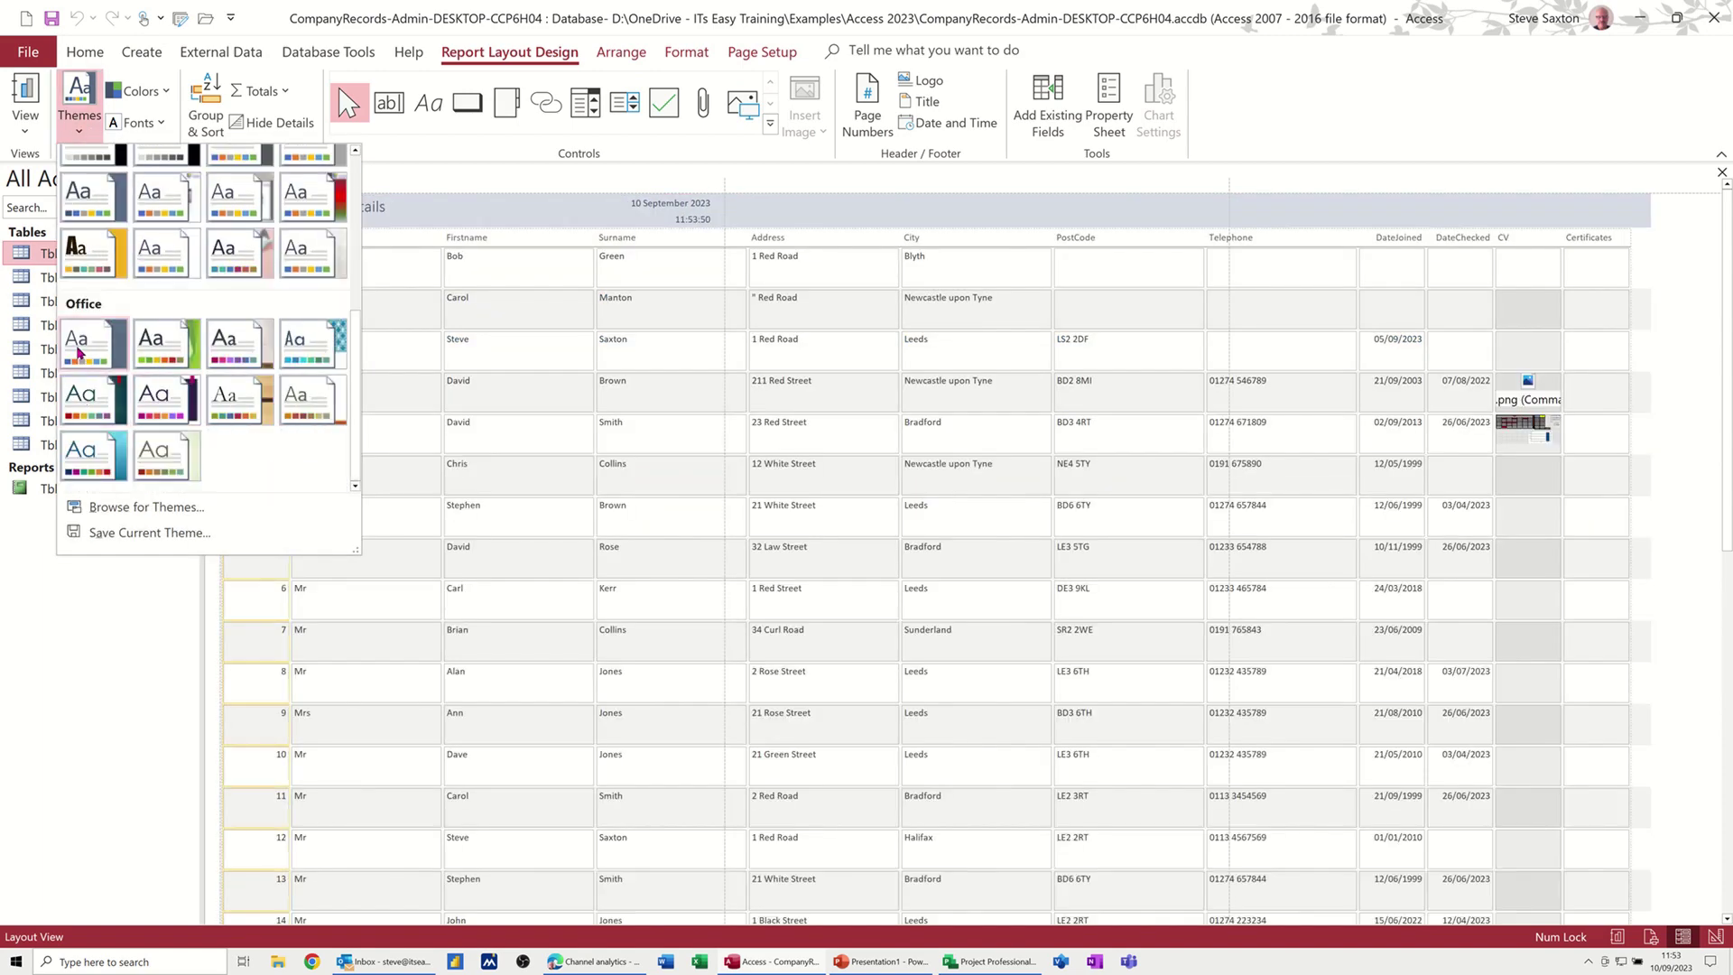
left_click(108, 352)
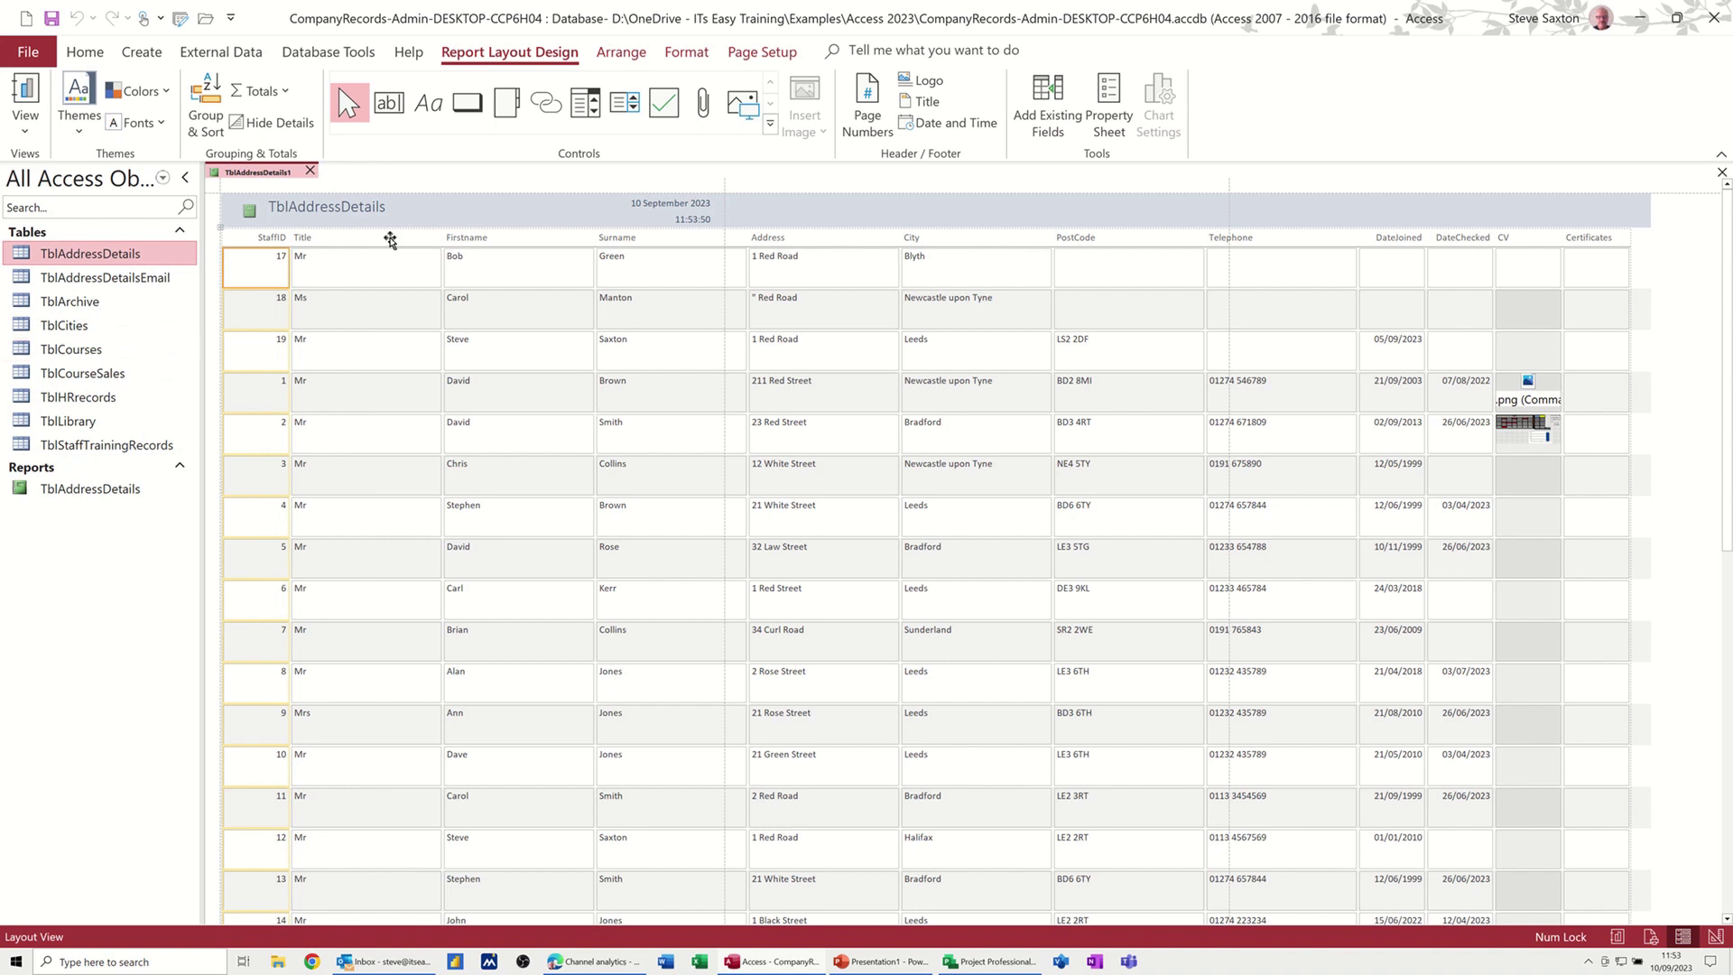
left_click(76, 133)
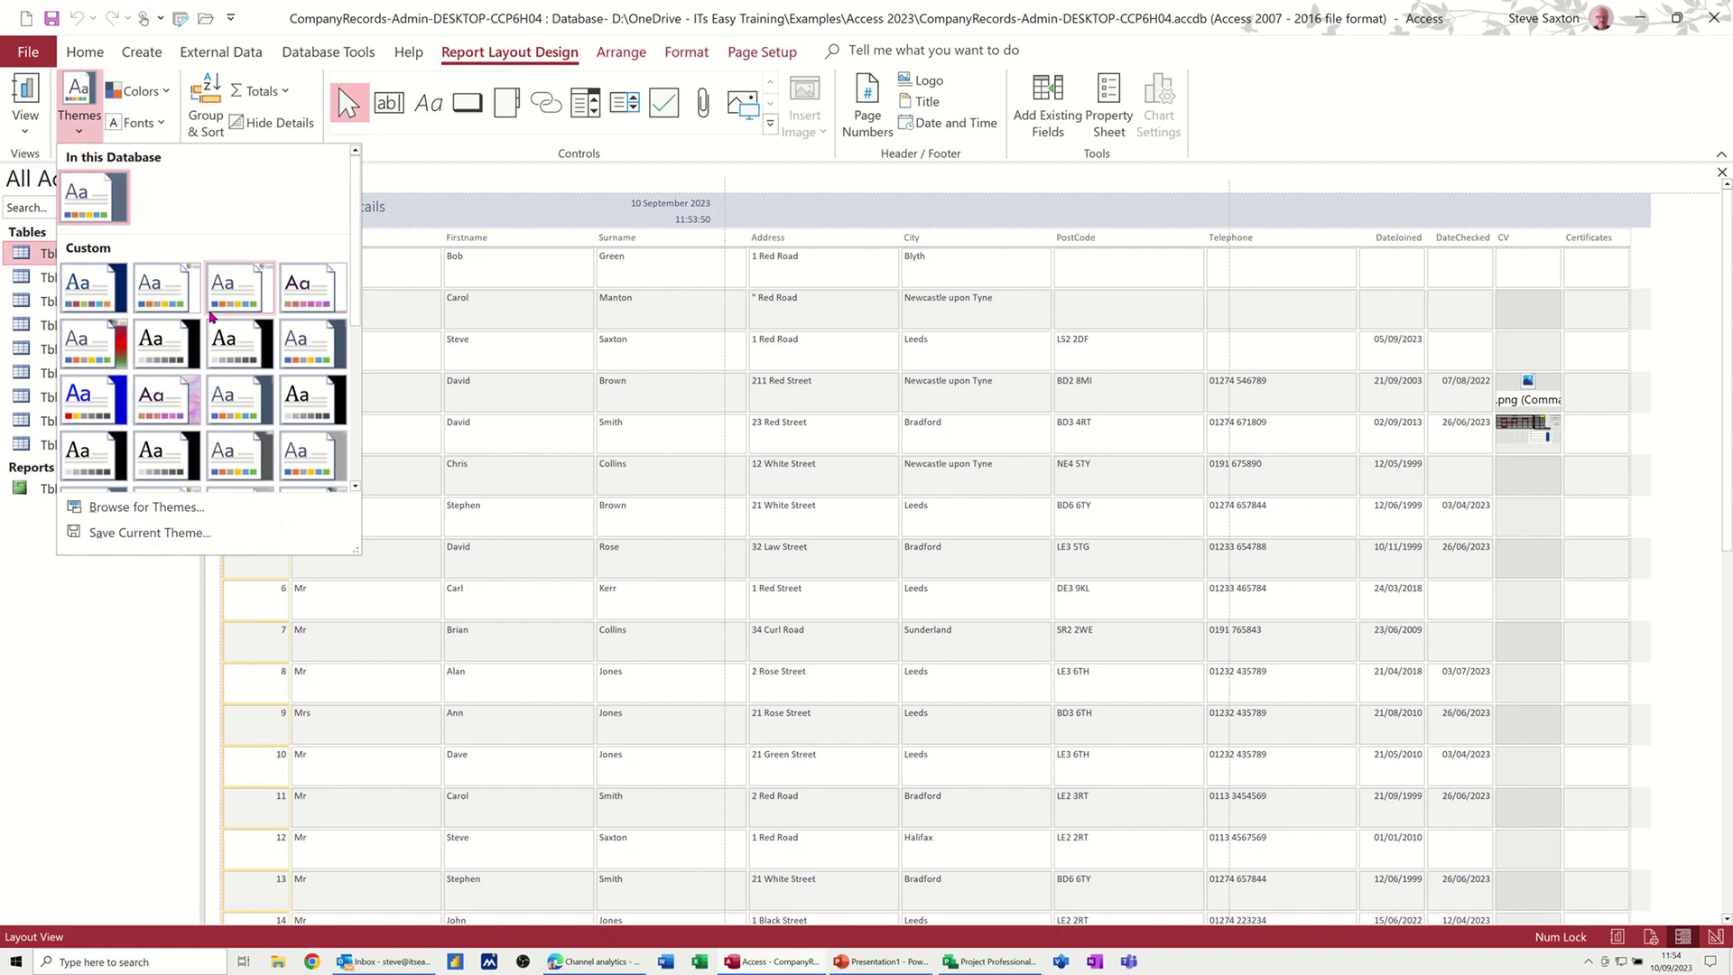
scroll(150, 352, "down", 3)
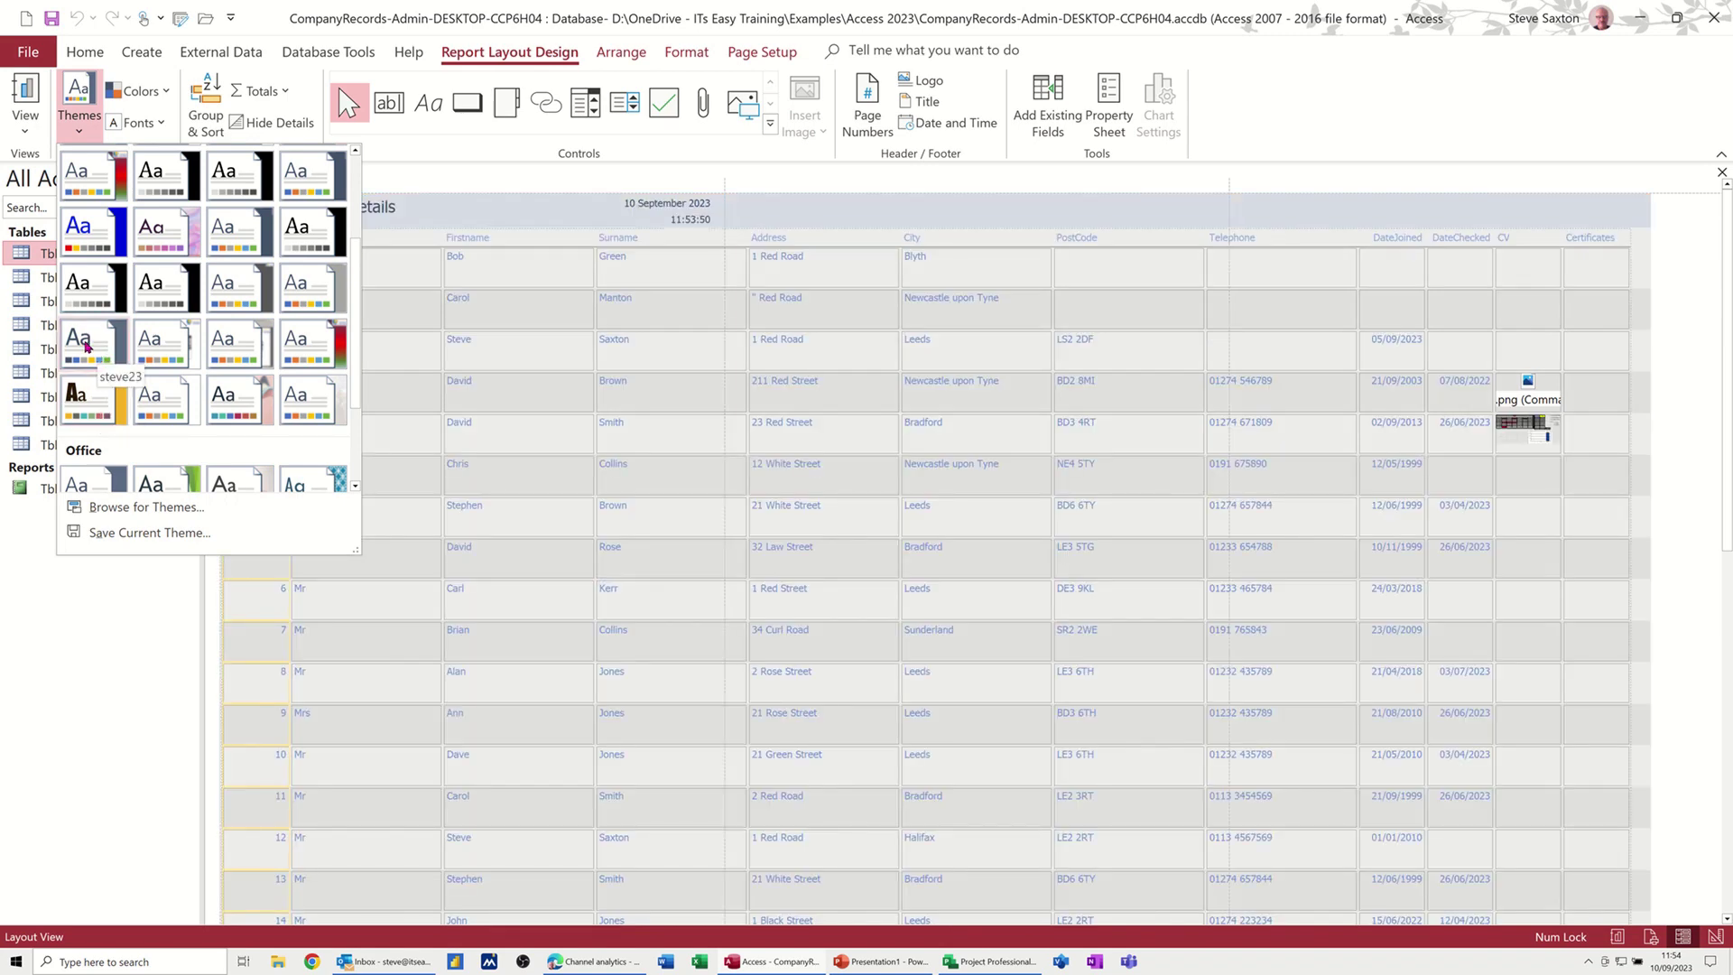
left_click(88, 340)
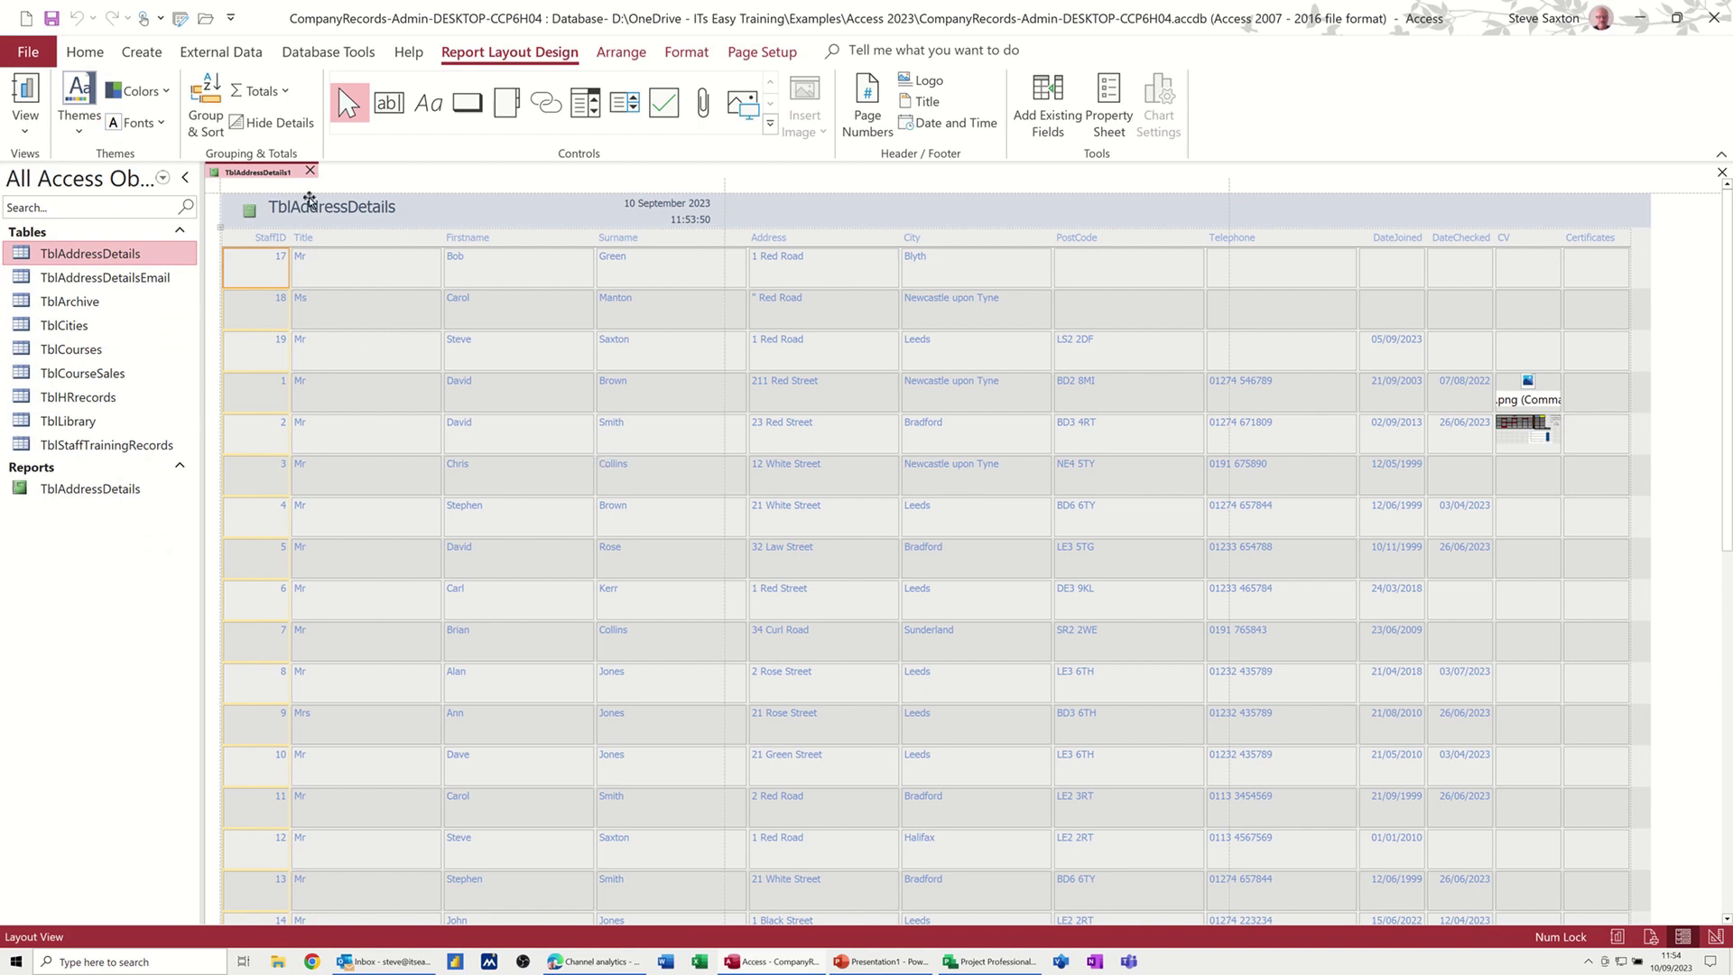
Generate a quick report from TblAddressDetailsEmail in the steve23 theme.
left_click(151, 54)
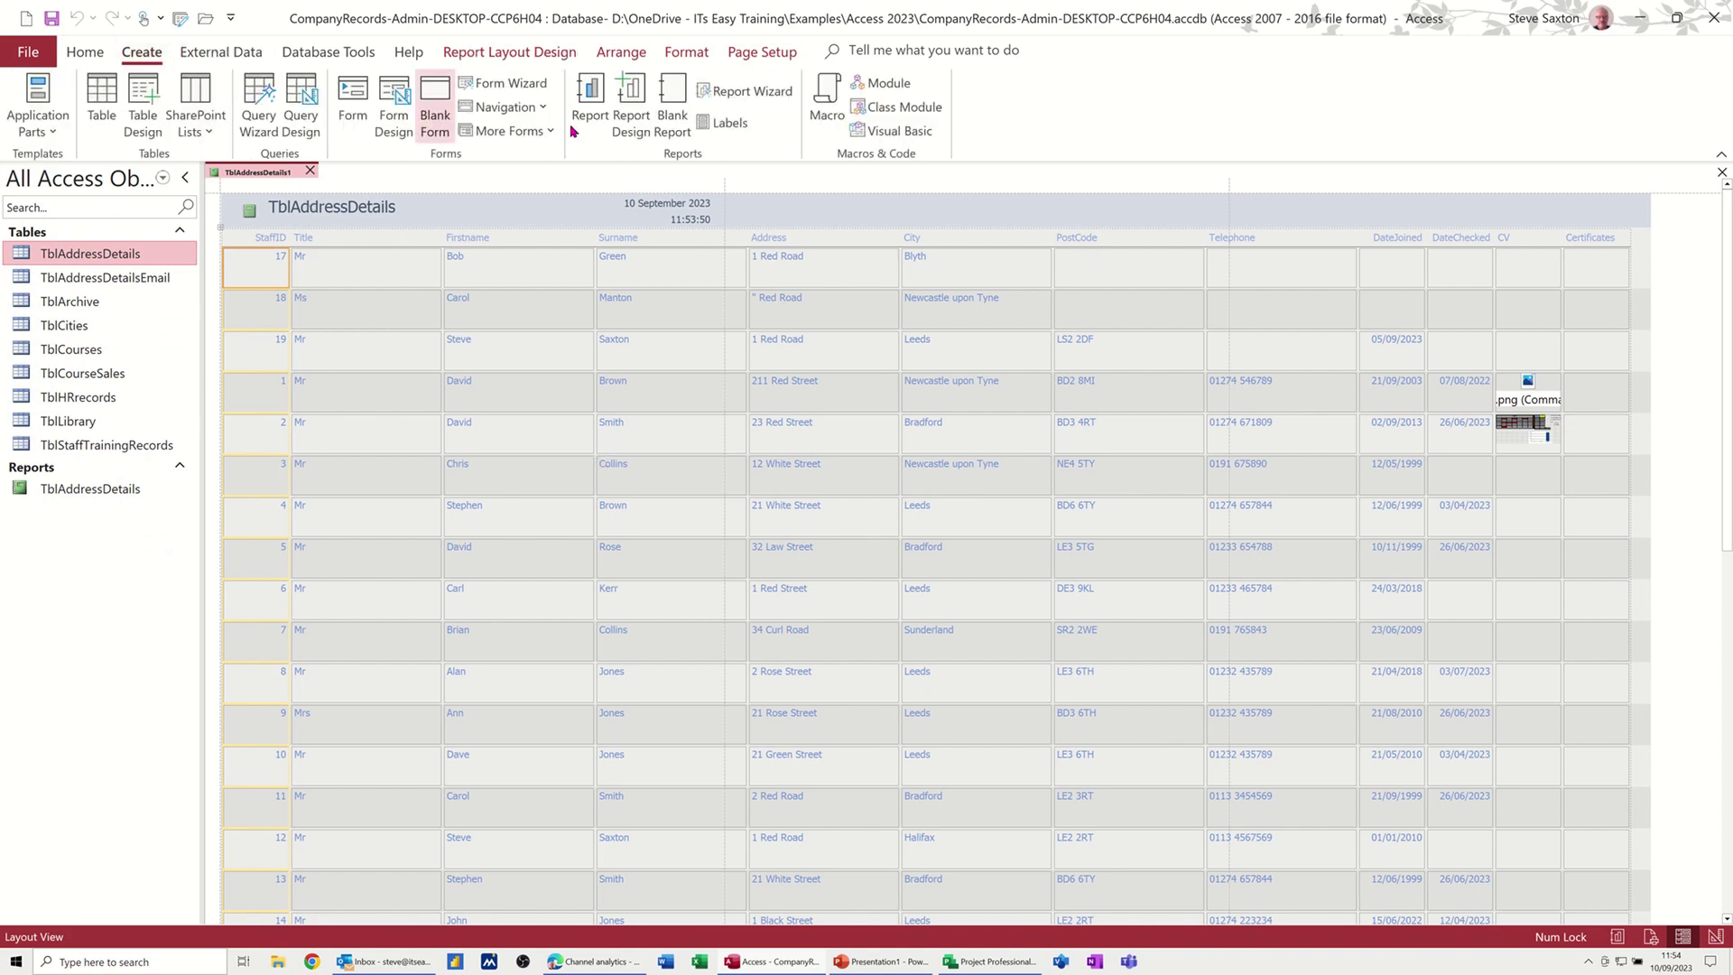
left_click(132, 277)
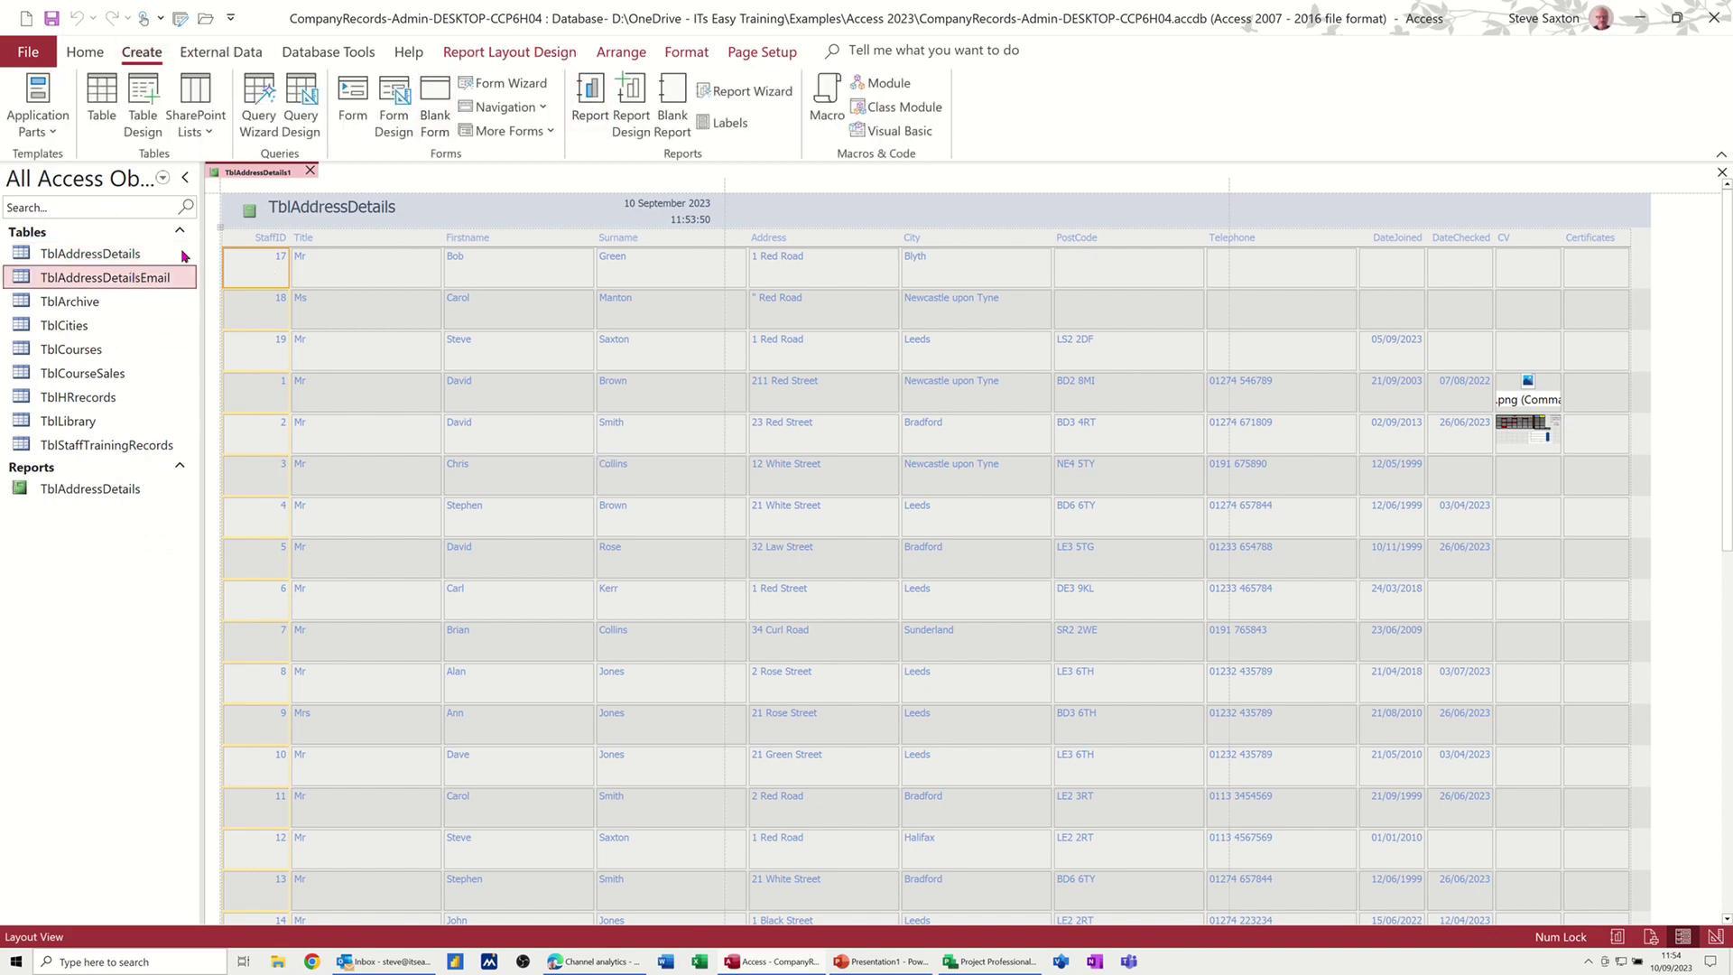
left_click(590, 101)
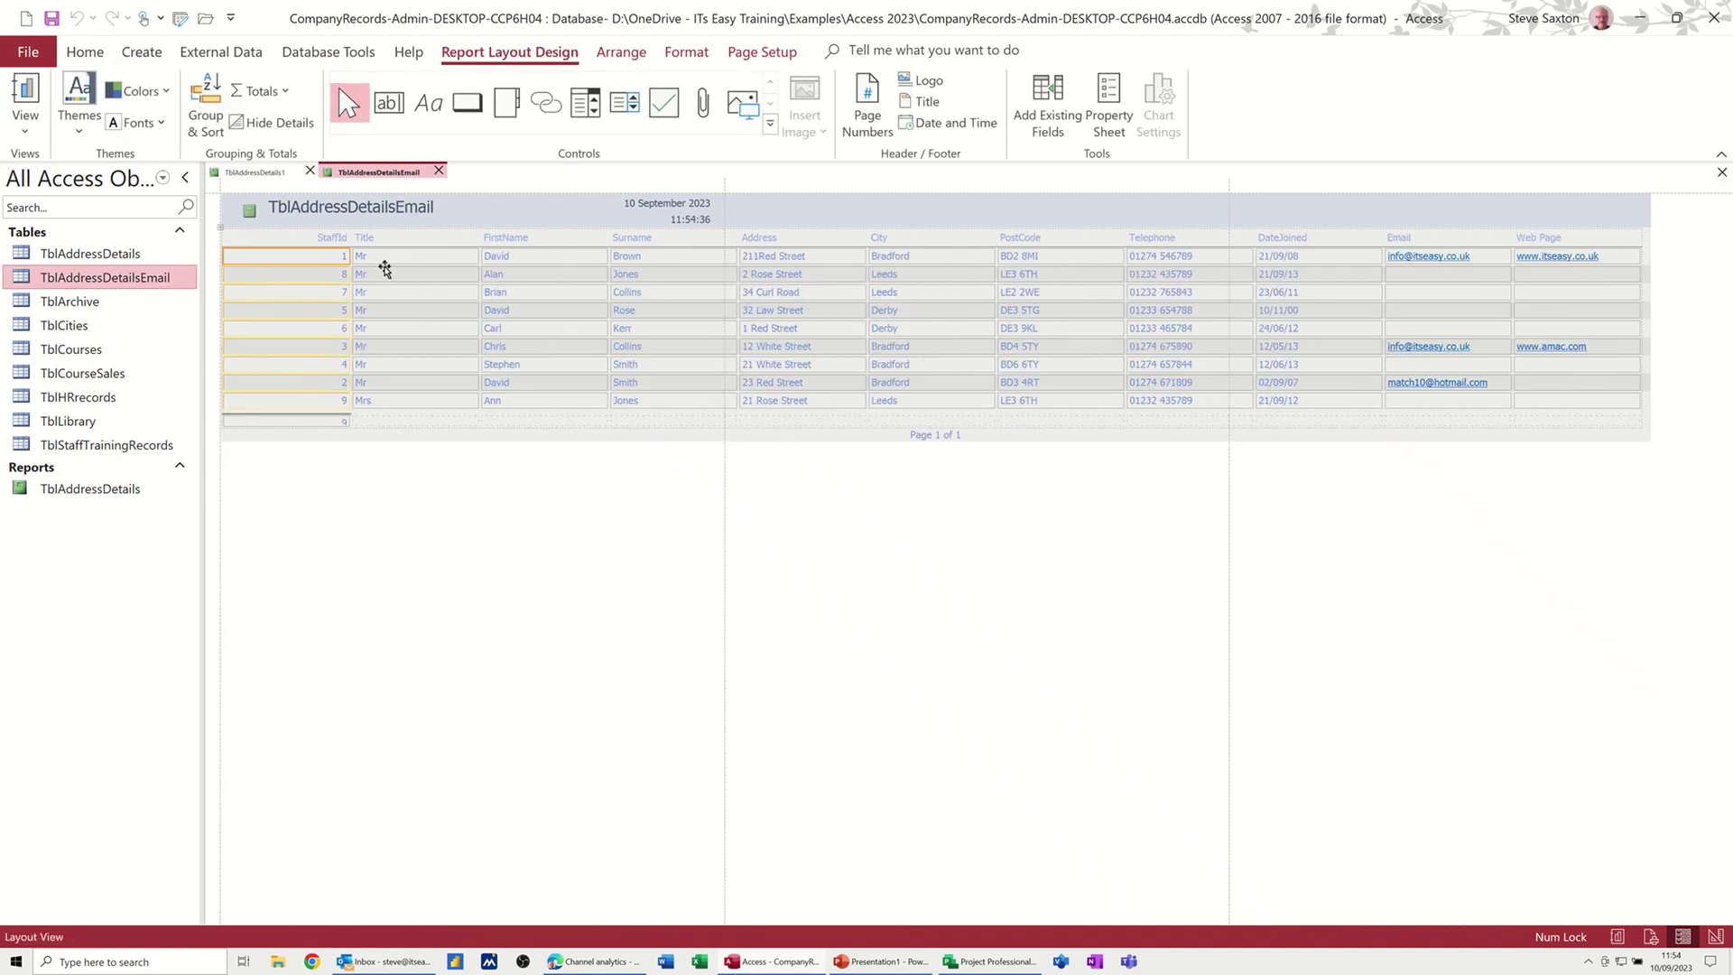
Create a quick TblAddressDetailsEmail form, check its Format options, then close it without saving.
left_click(142, 54)
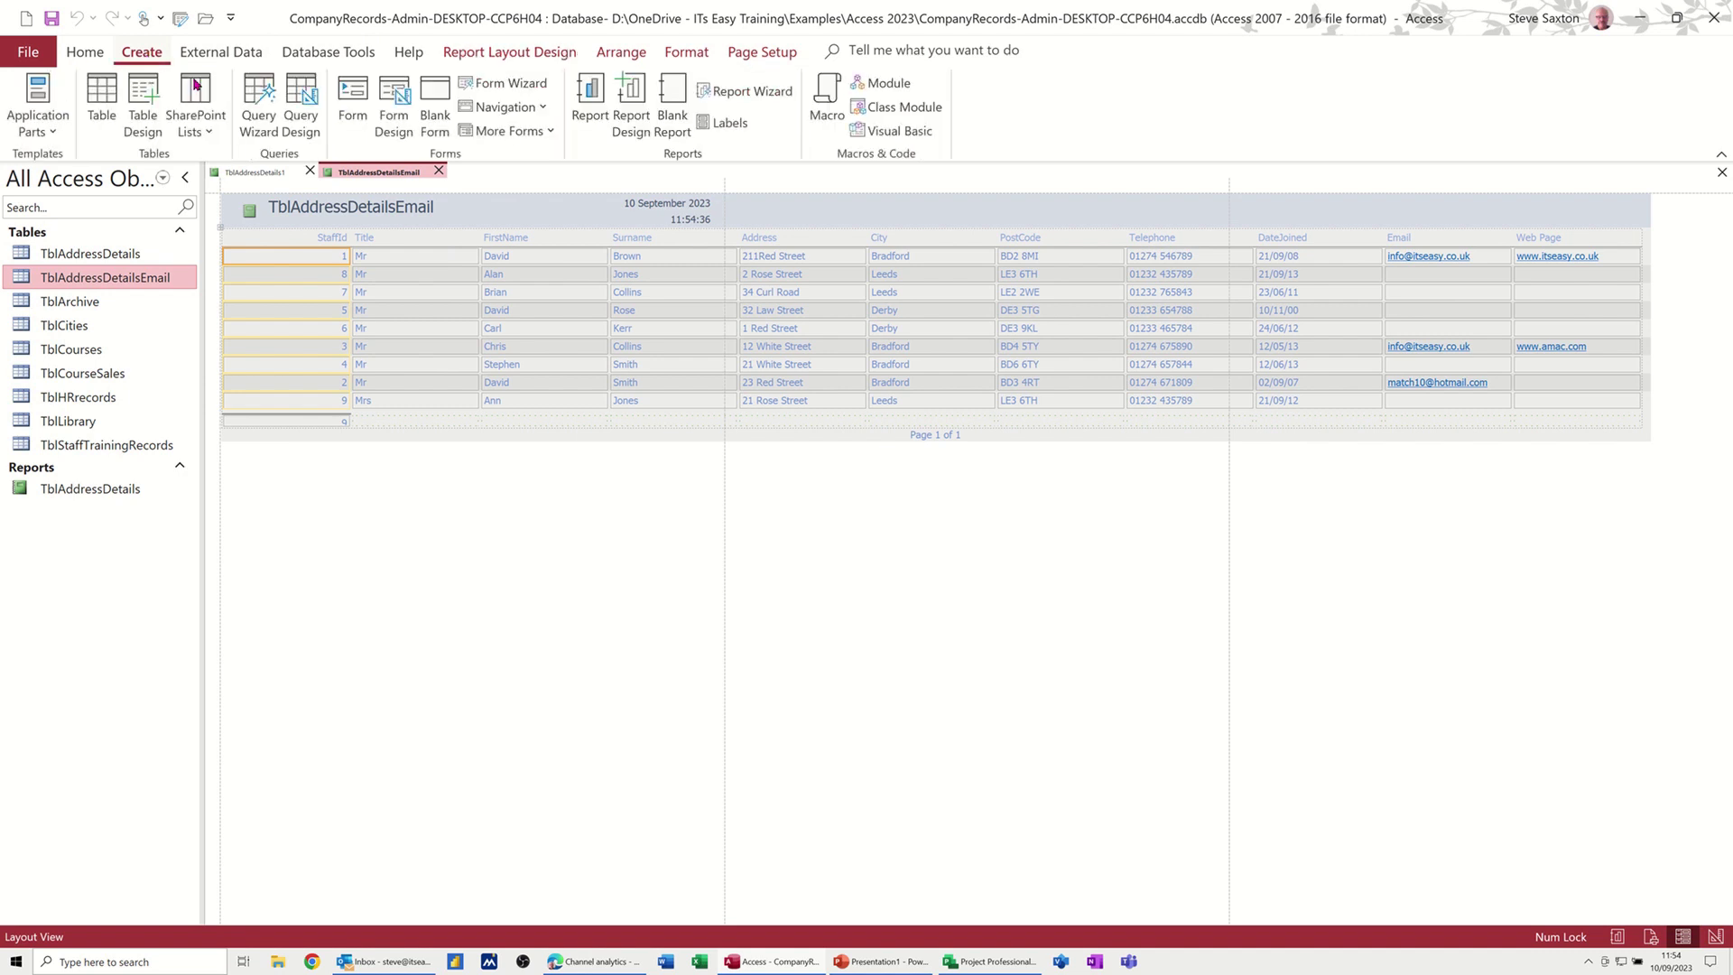
left_click(352, 99)
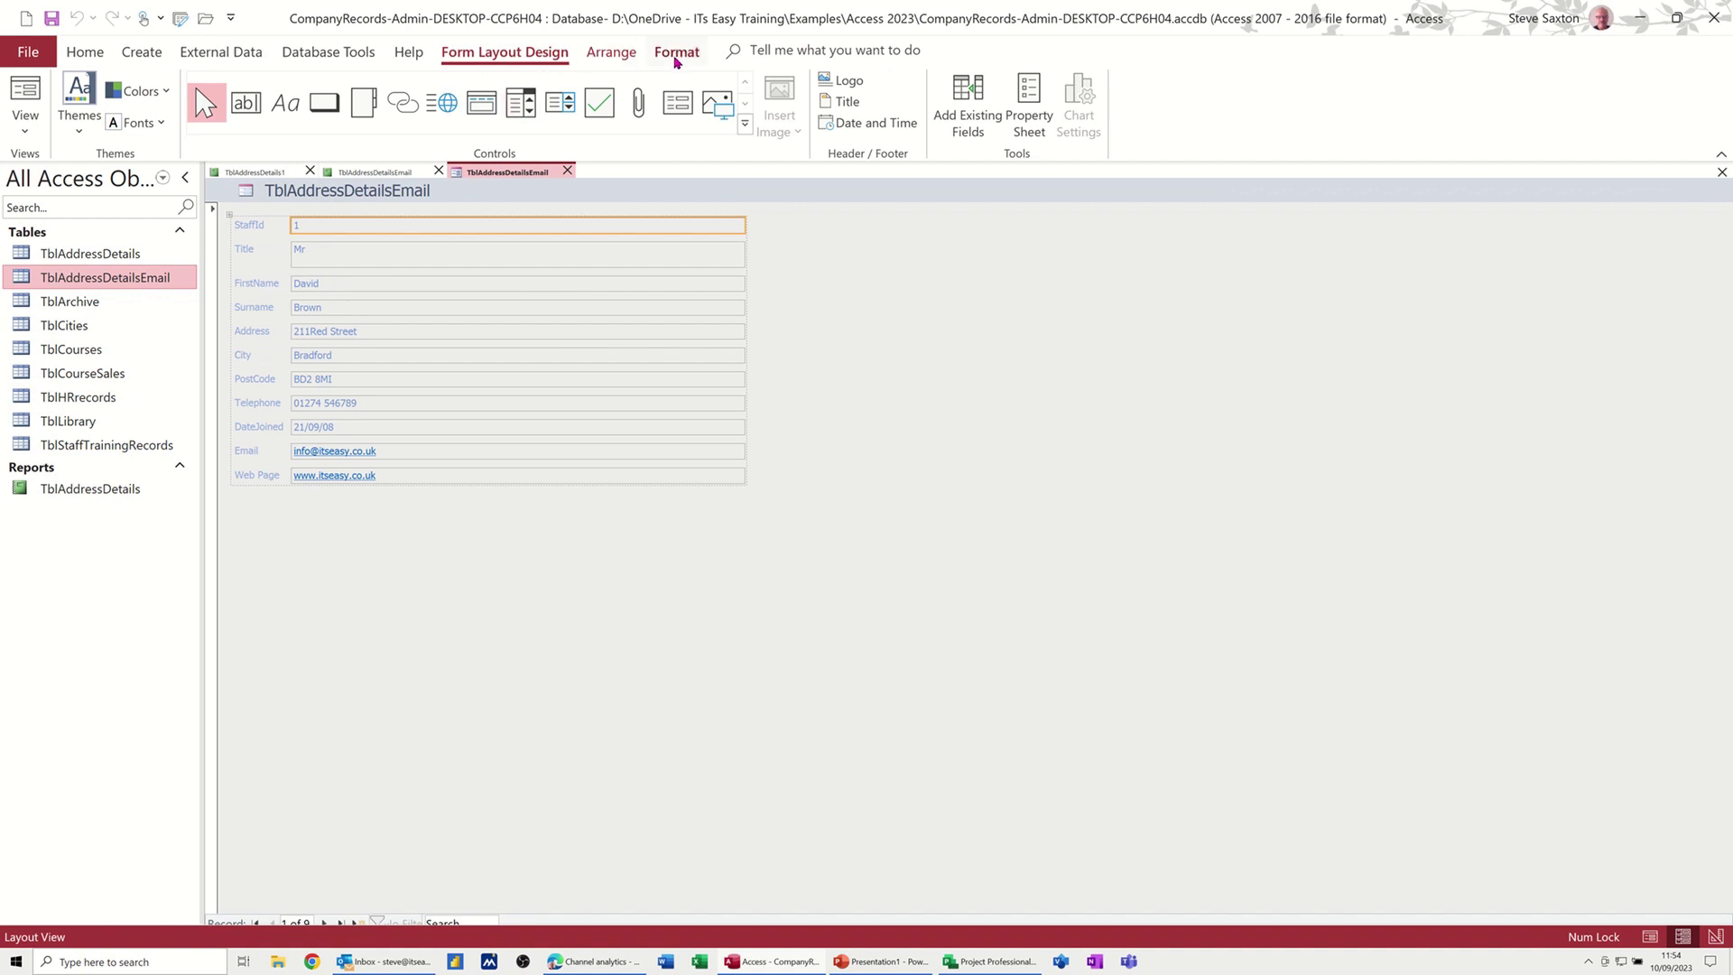
left_click(668, 60)
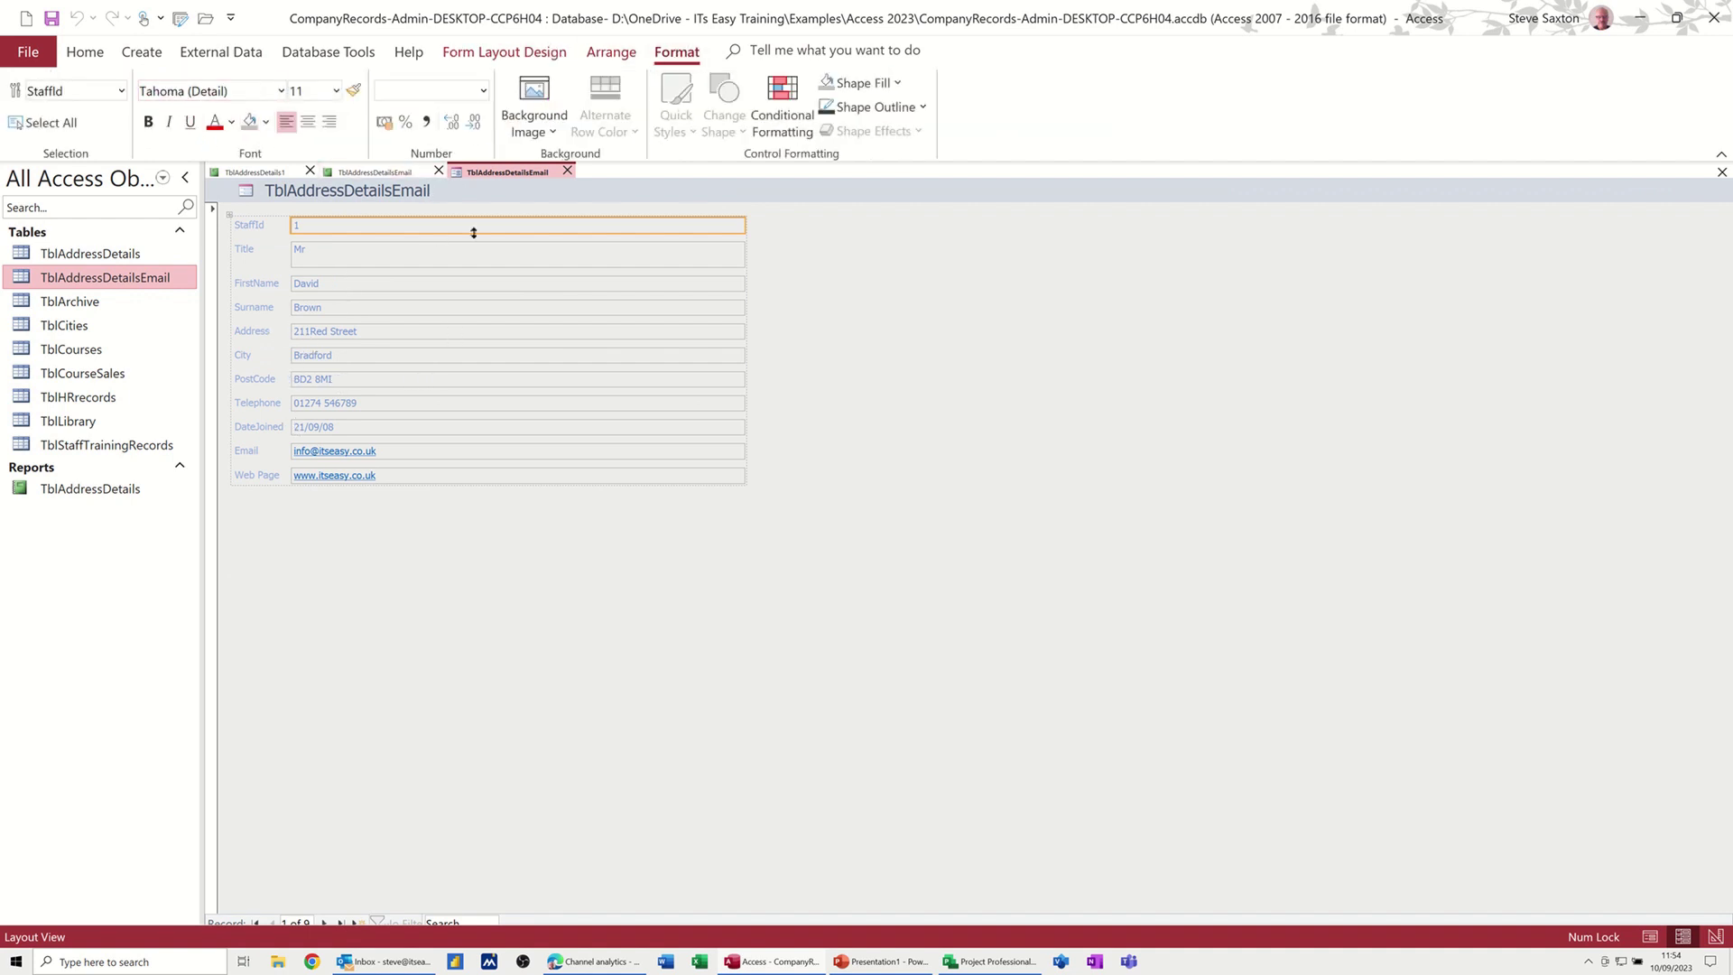
left_click(567, 173)
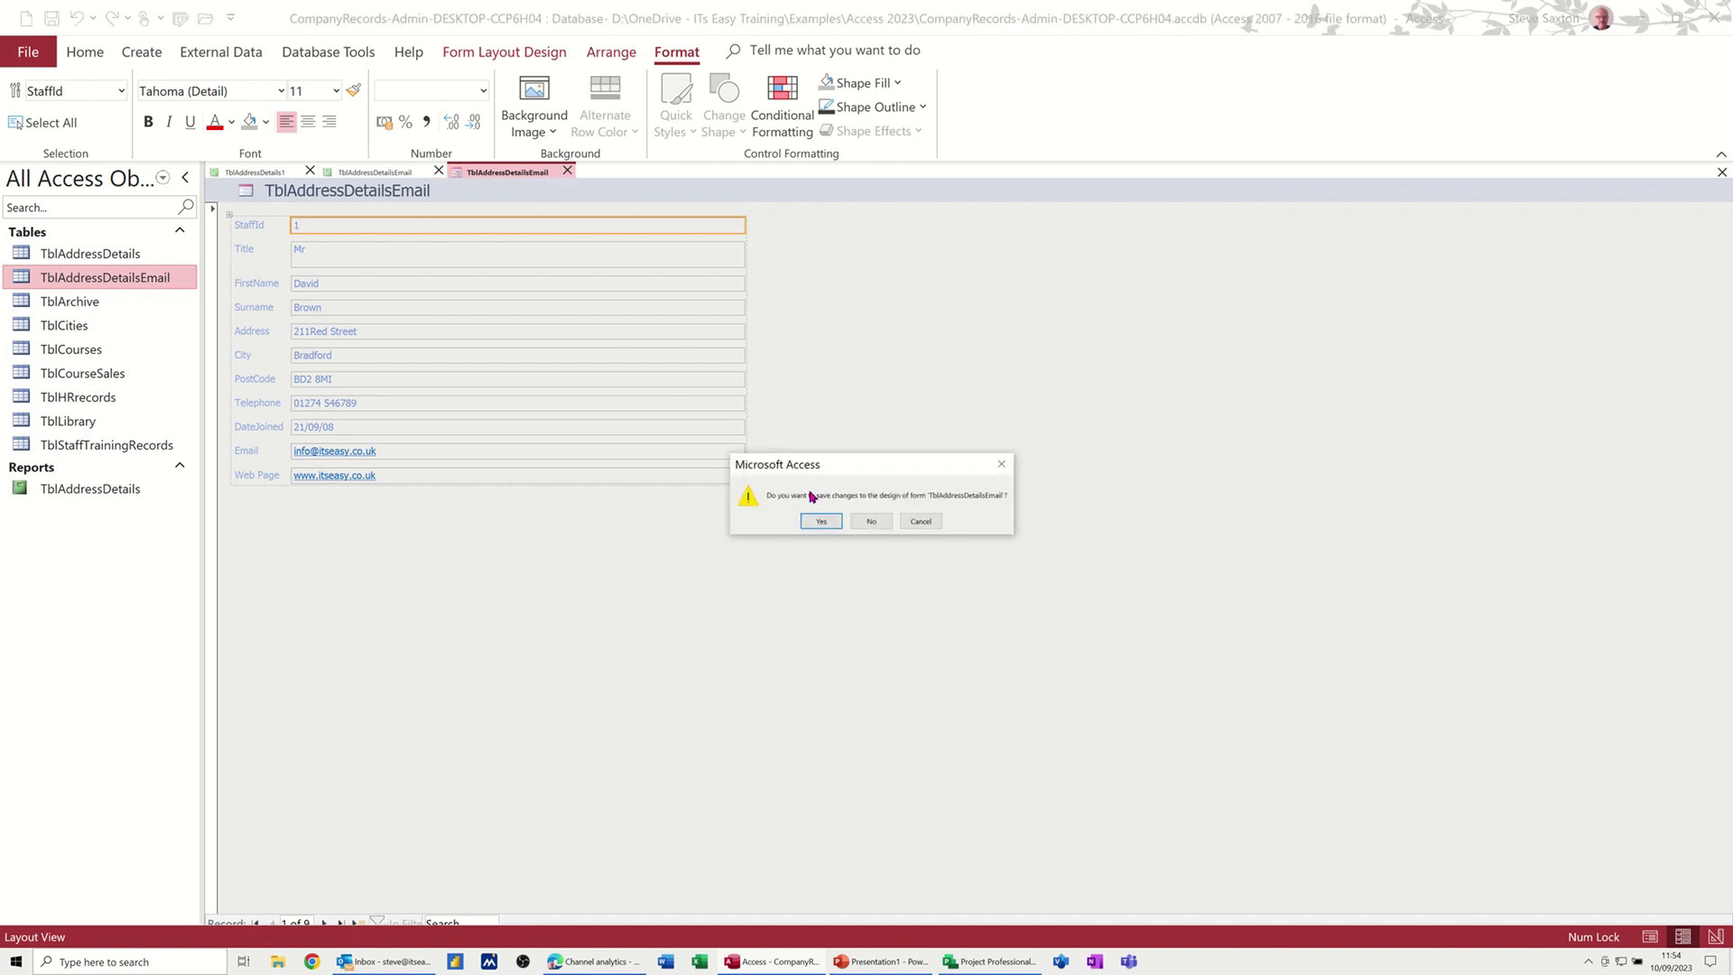
left_click(860, 521)
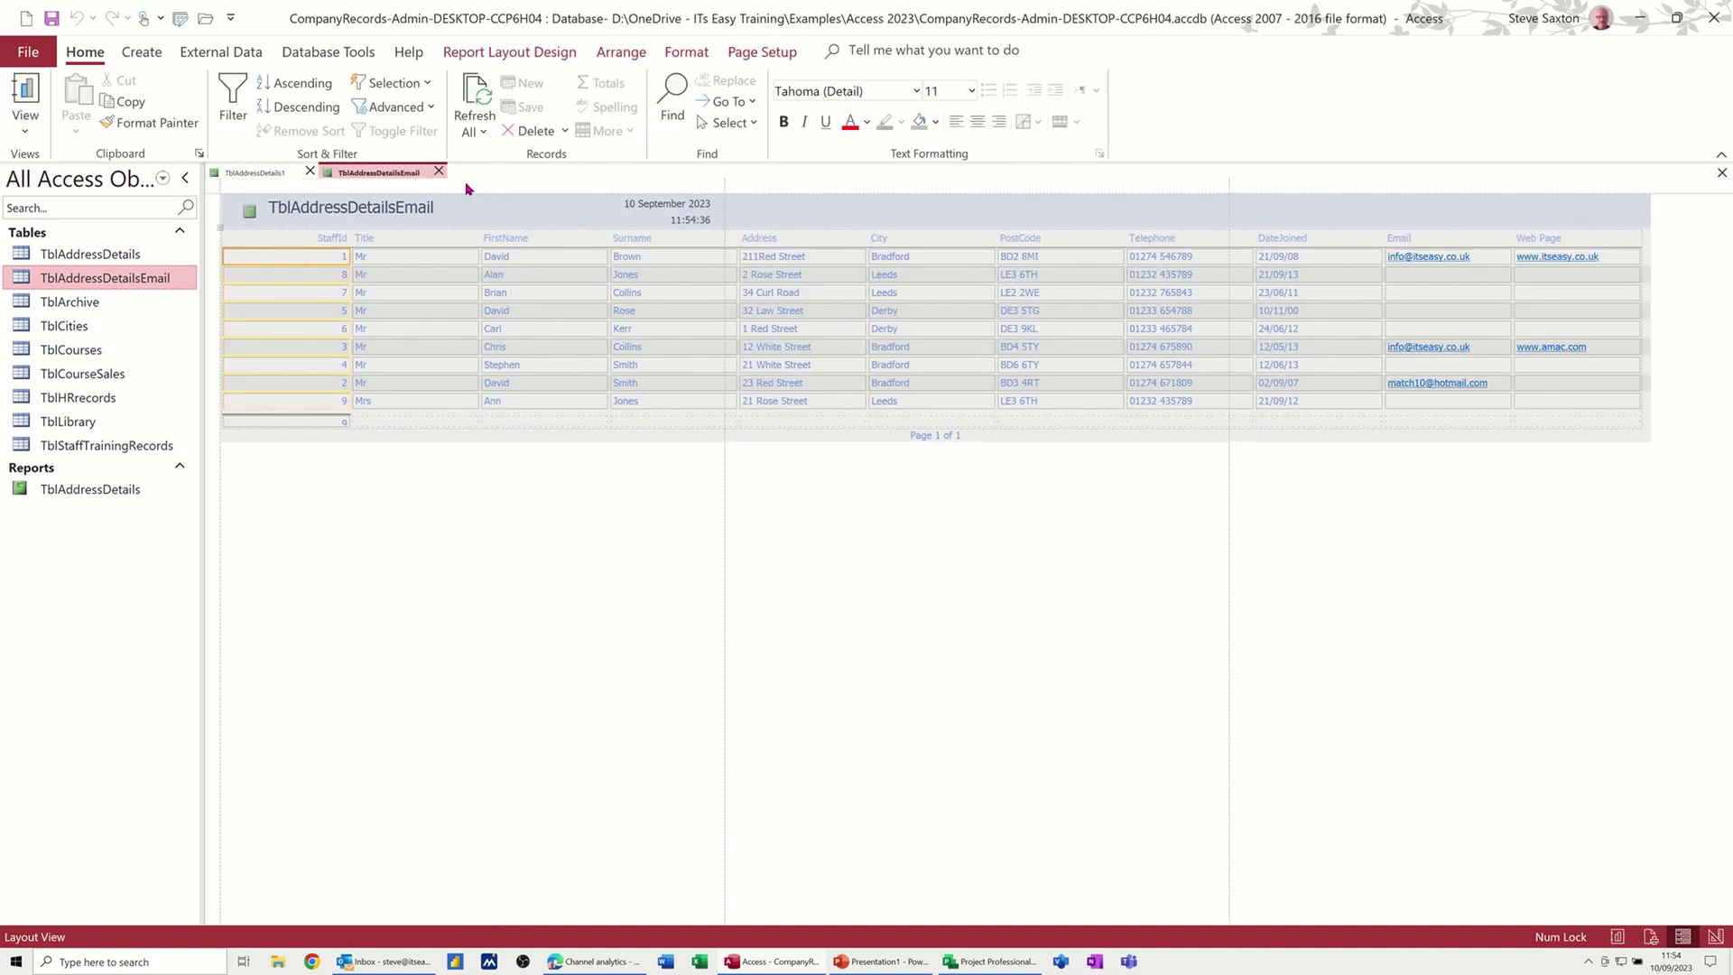
Discard the TblAddressDetailsEmail and TblAddressDetails1 reports unsaved, then reopen the TblAddressDetails report.
left_click(439, 172)
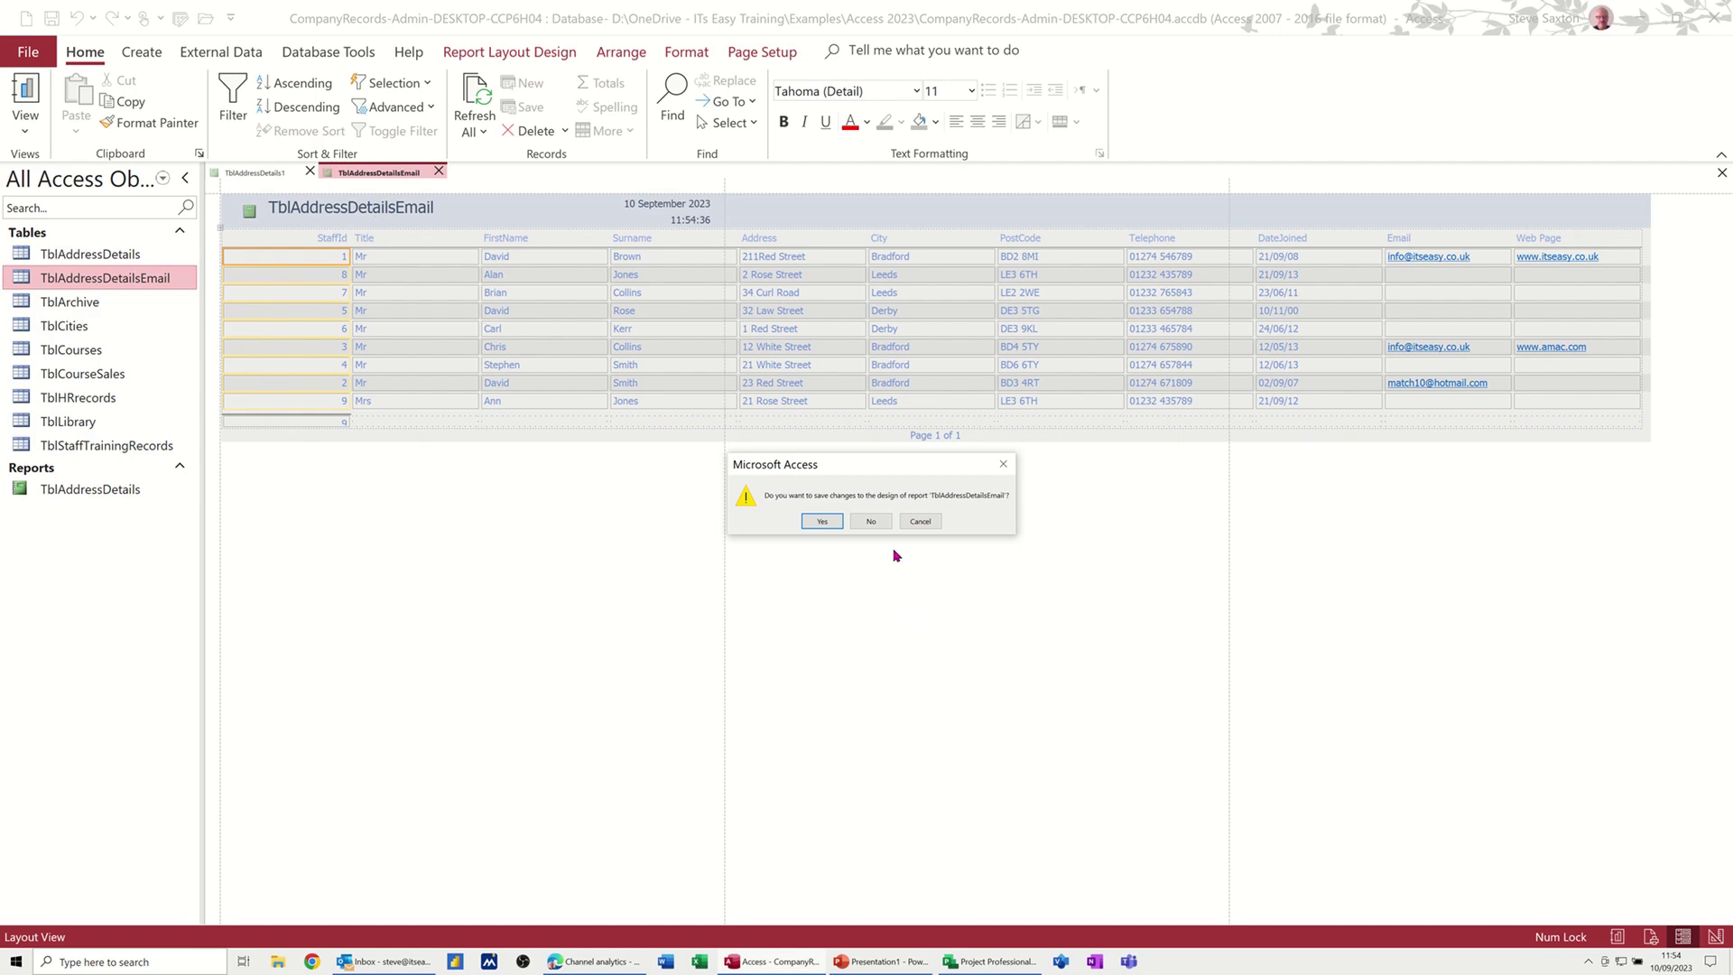
left_click(871, 523)
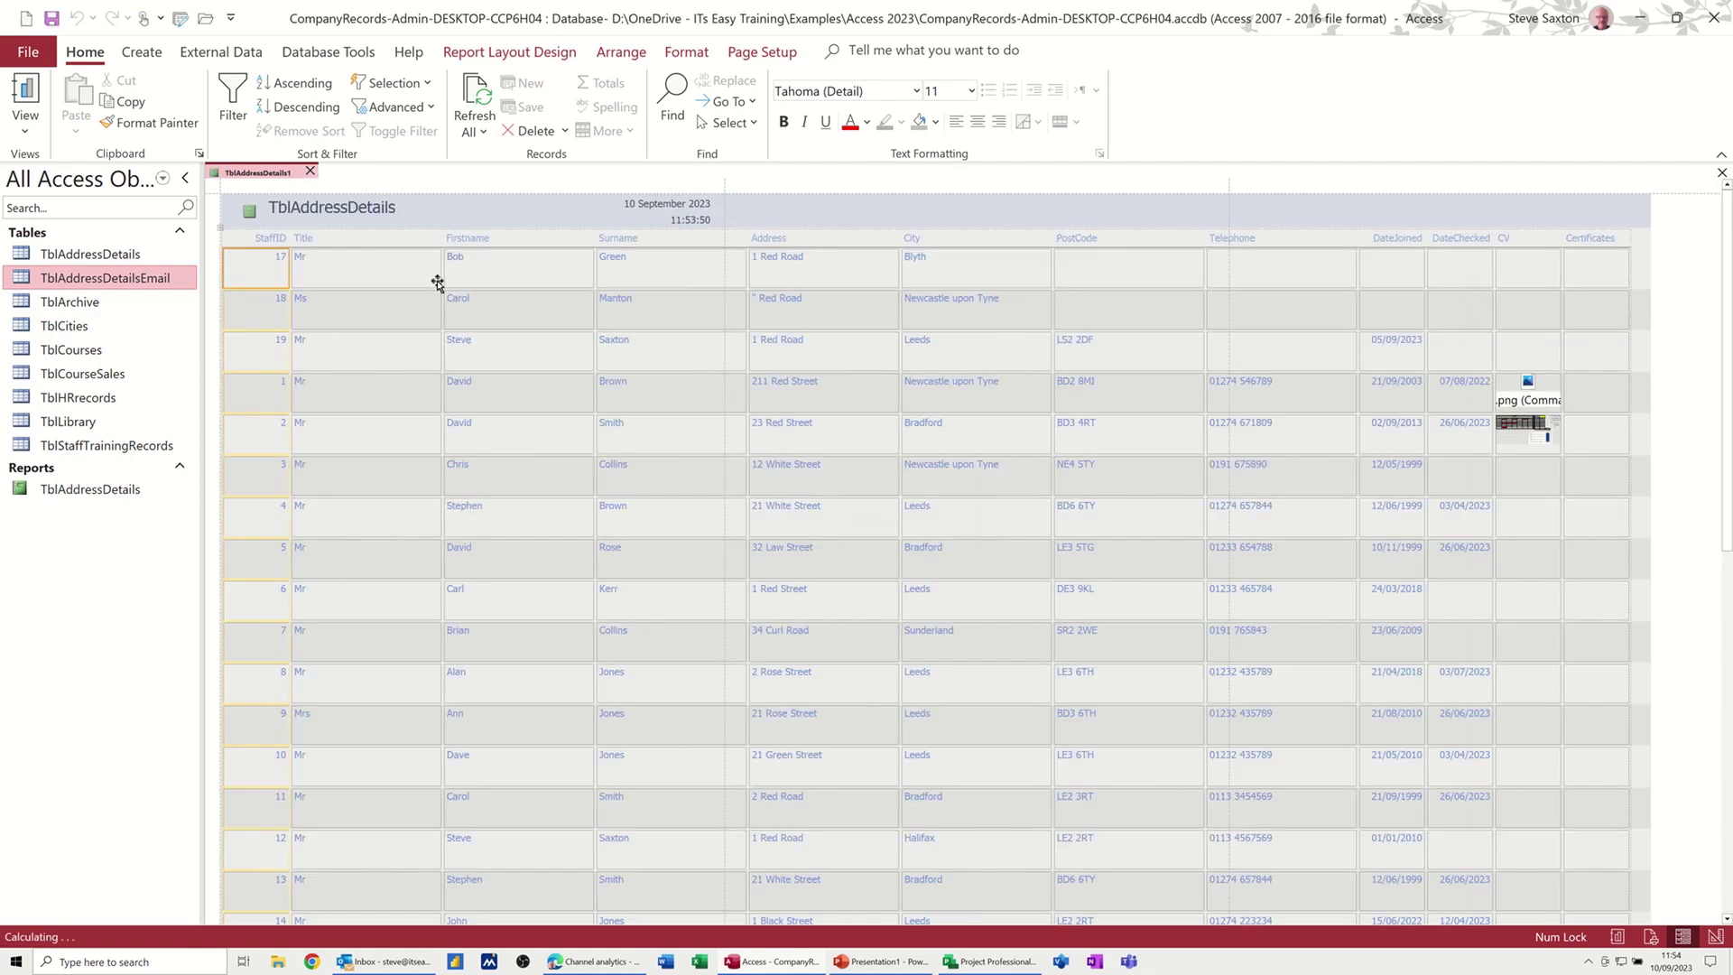
left_click(310, 172)
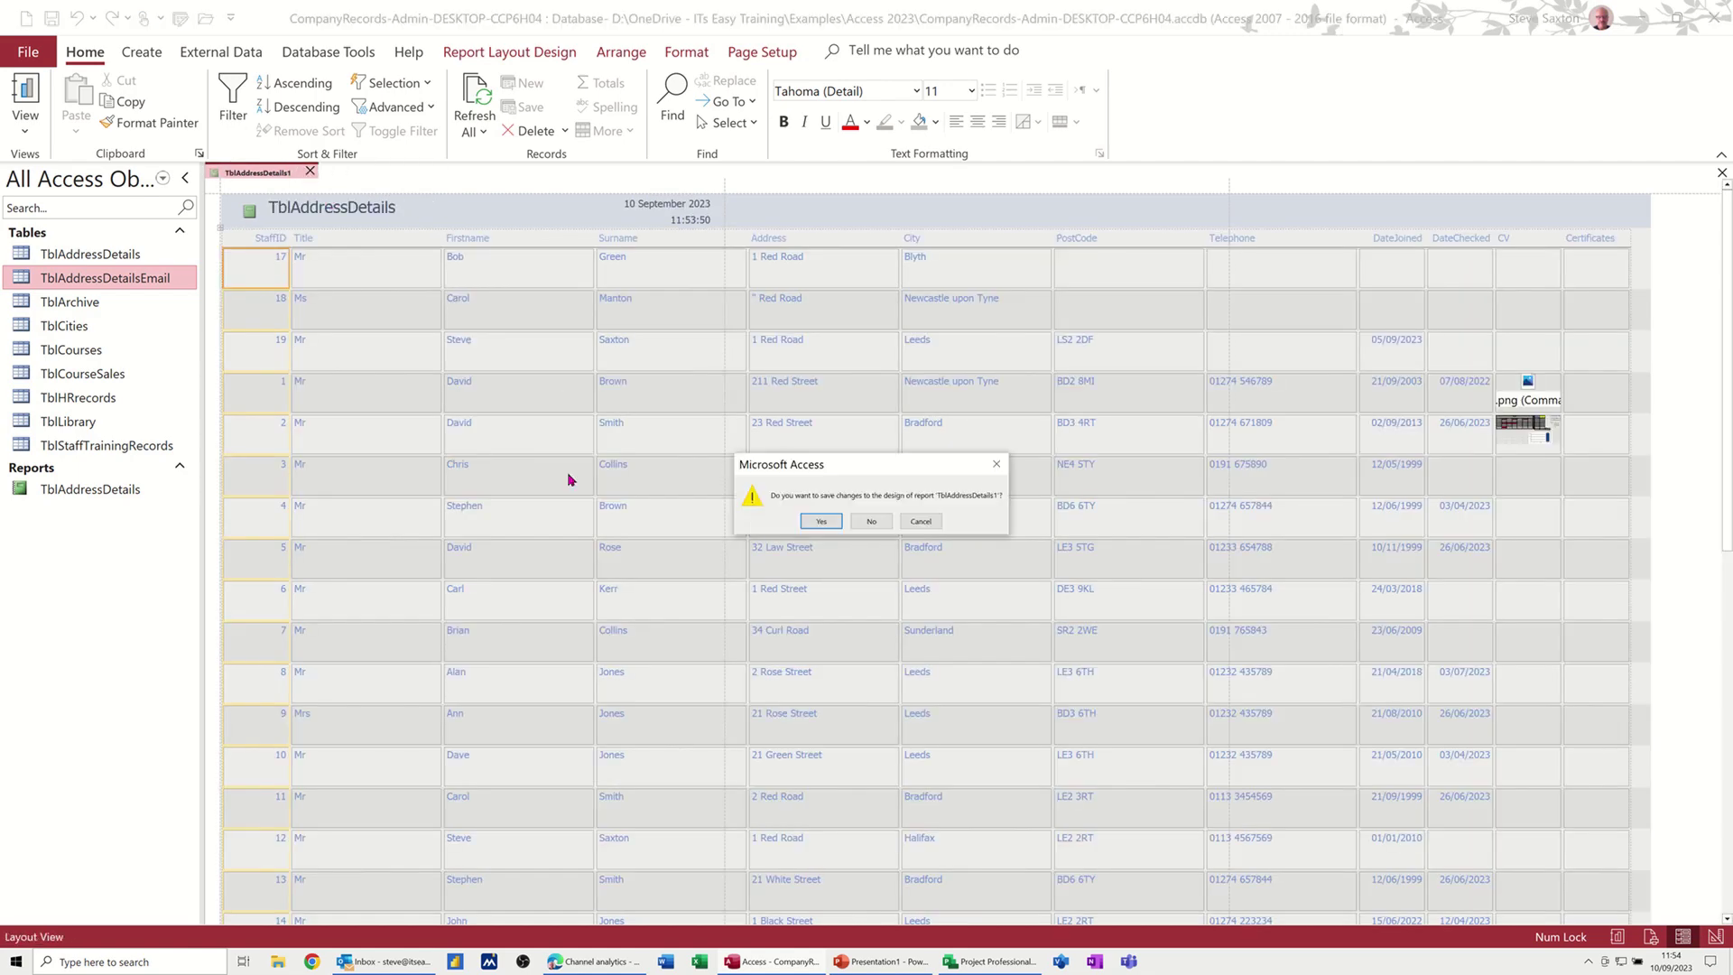
left_click(870, 521)
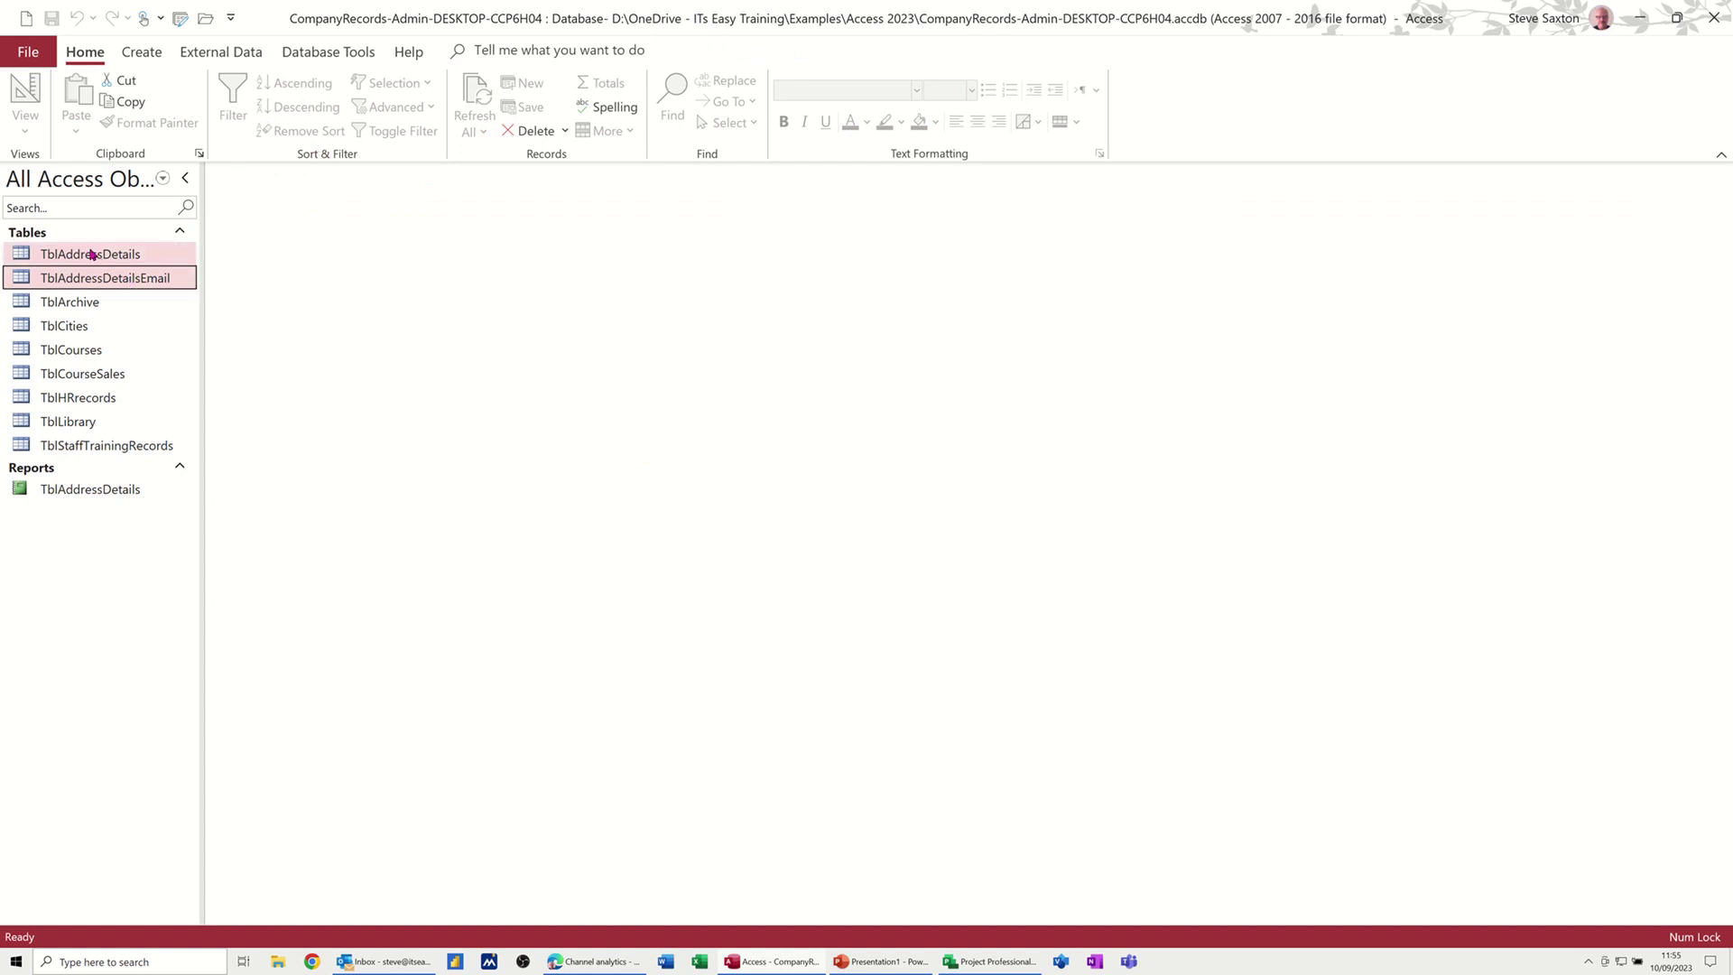
left_click(109, 492)
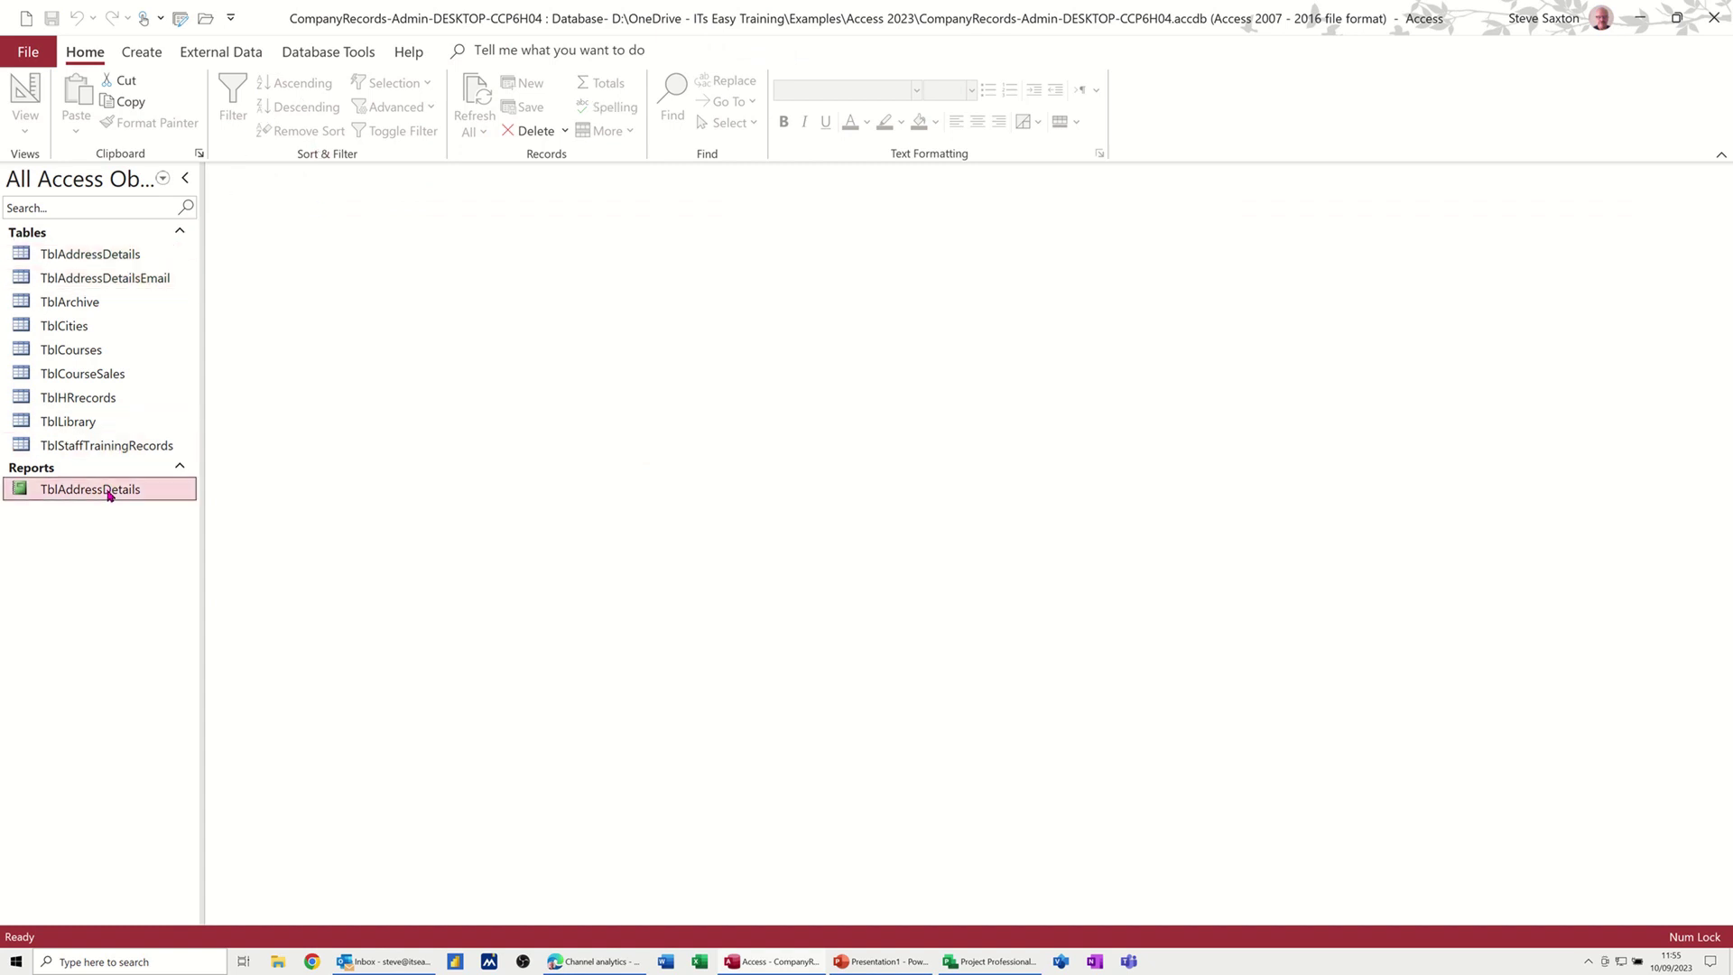
double_click(109, 492)
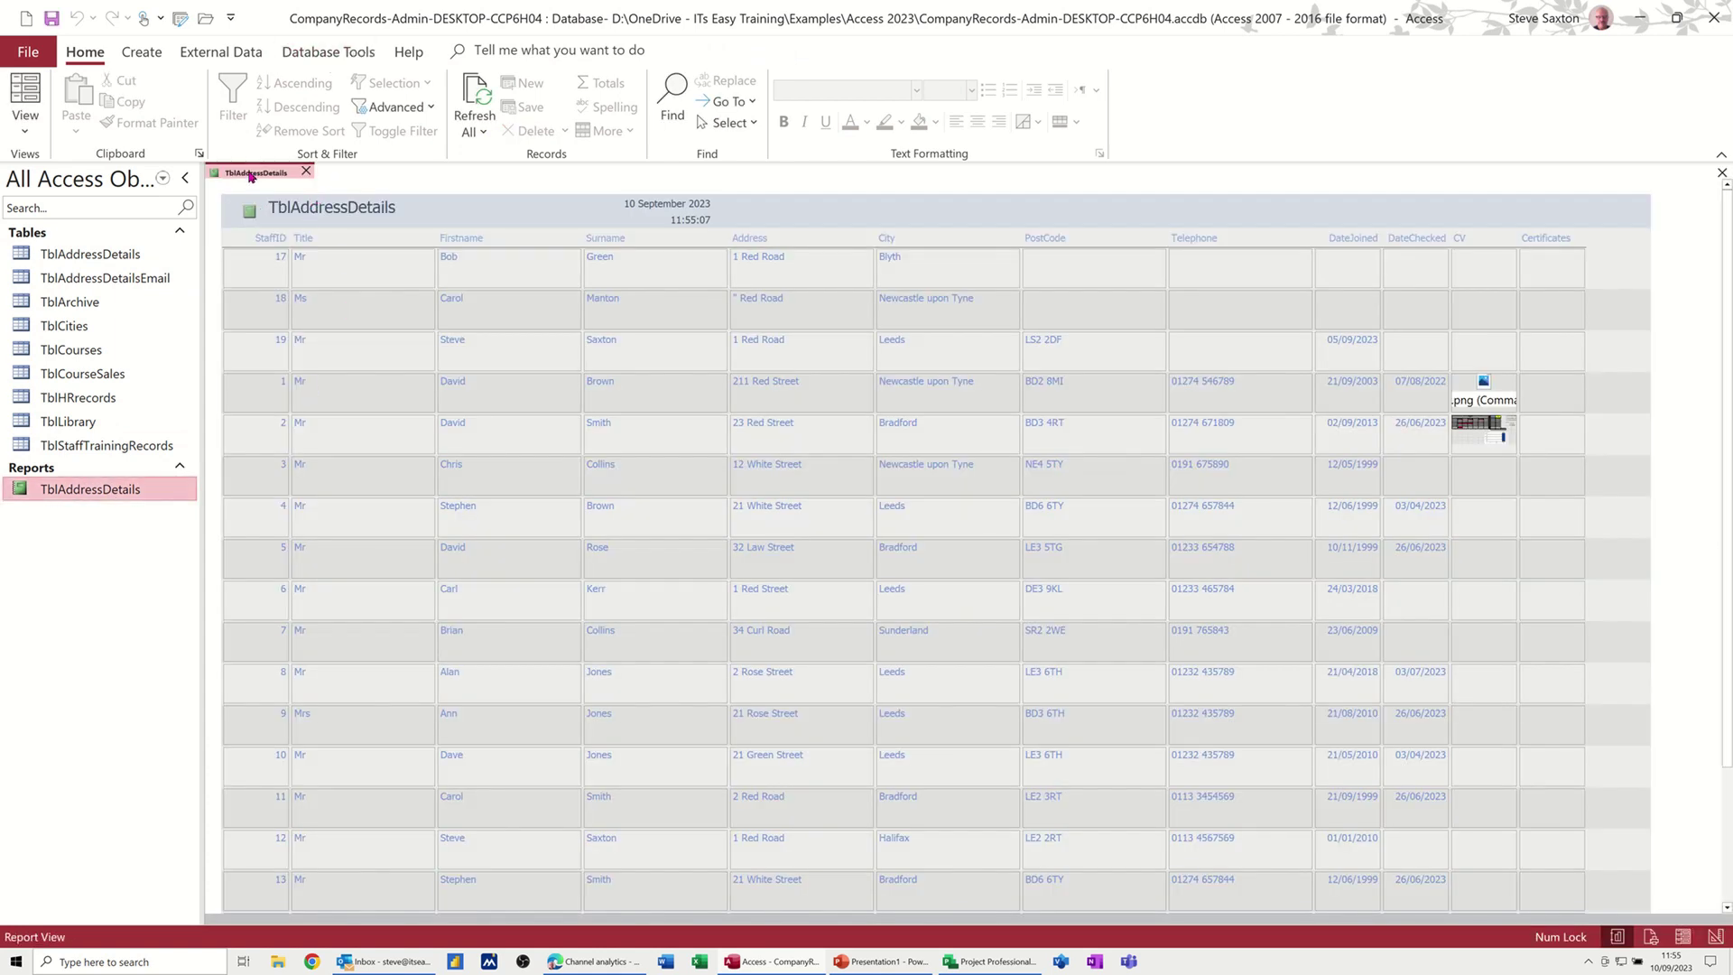
Switch TblAddressDetails to Layout View and delete the Gradient custom theme from the Themes gallery.
right_click(253, 176)
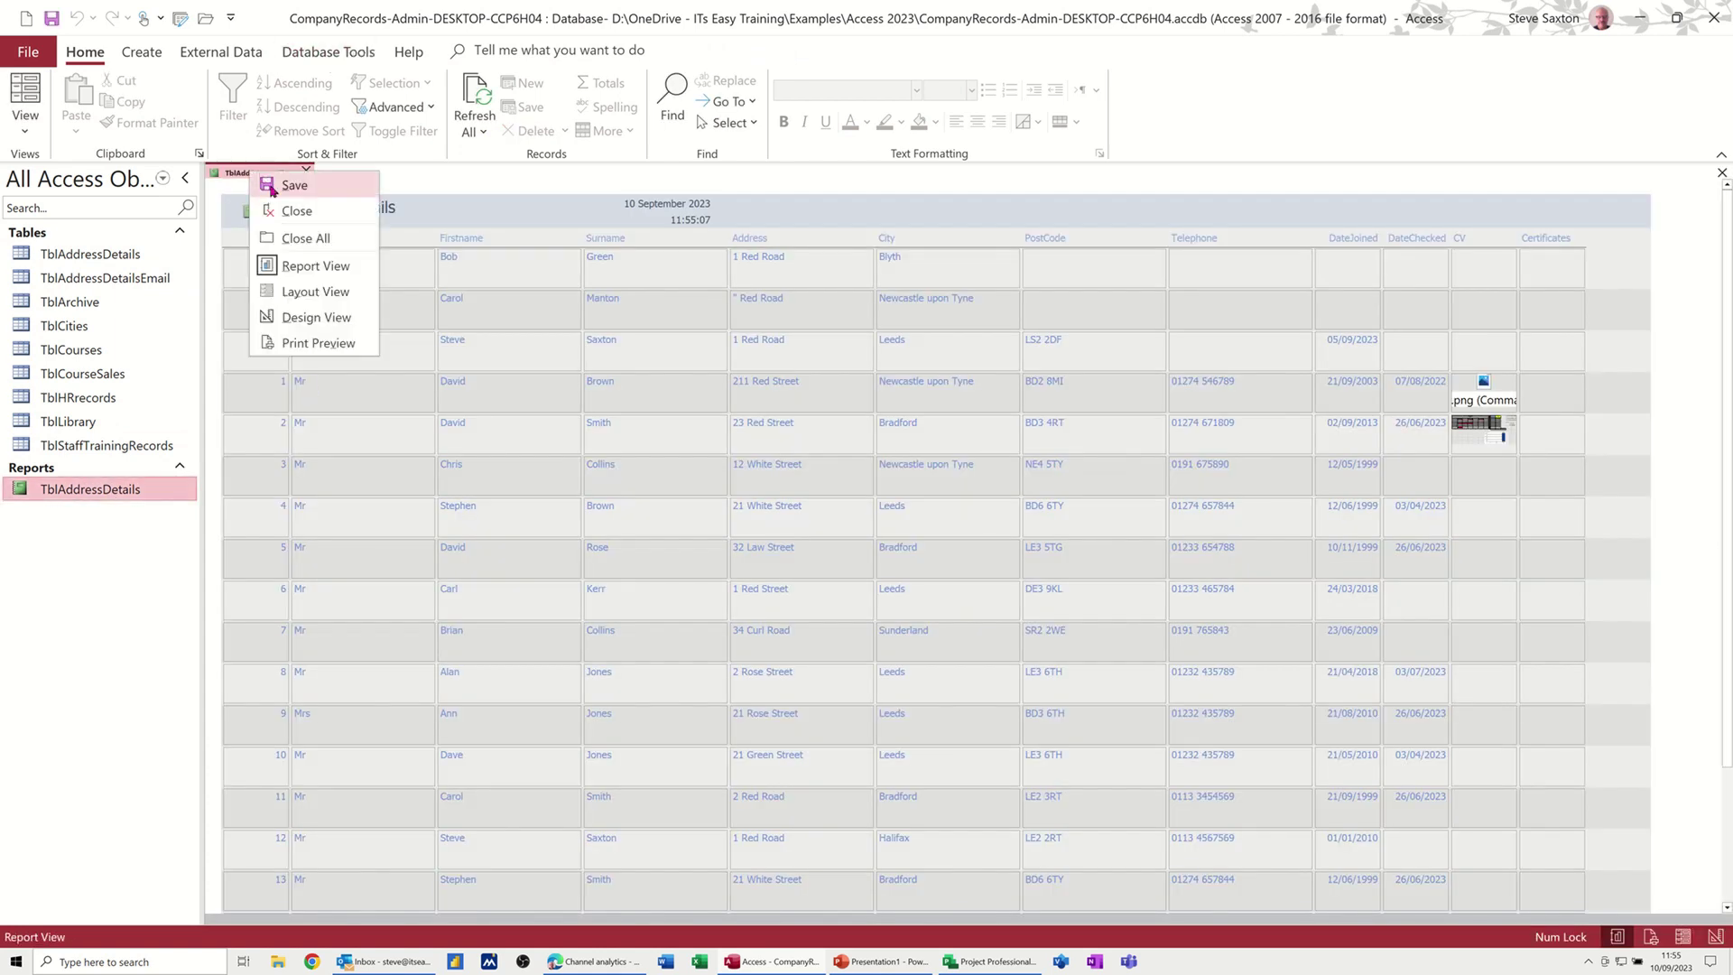
left_click(308, 299)
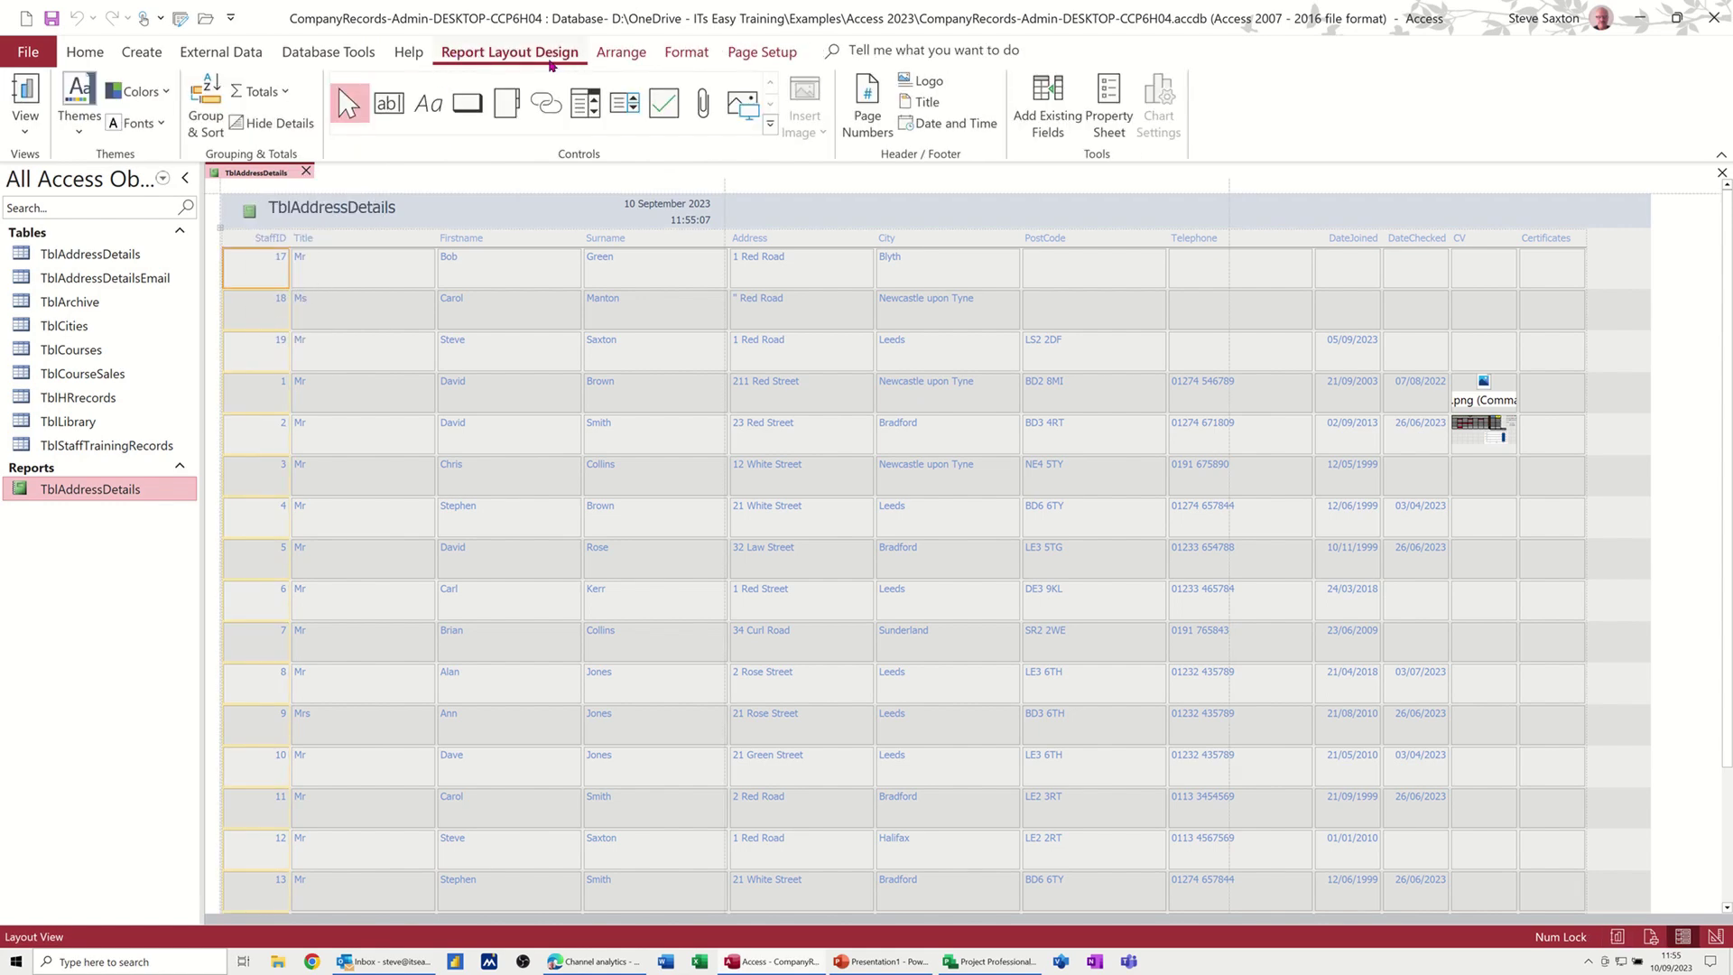
left_click(81, 126)
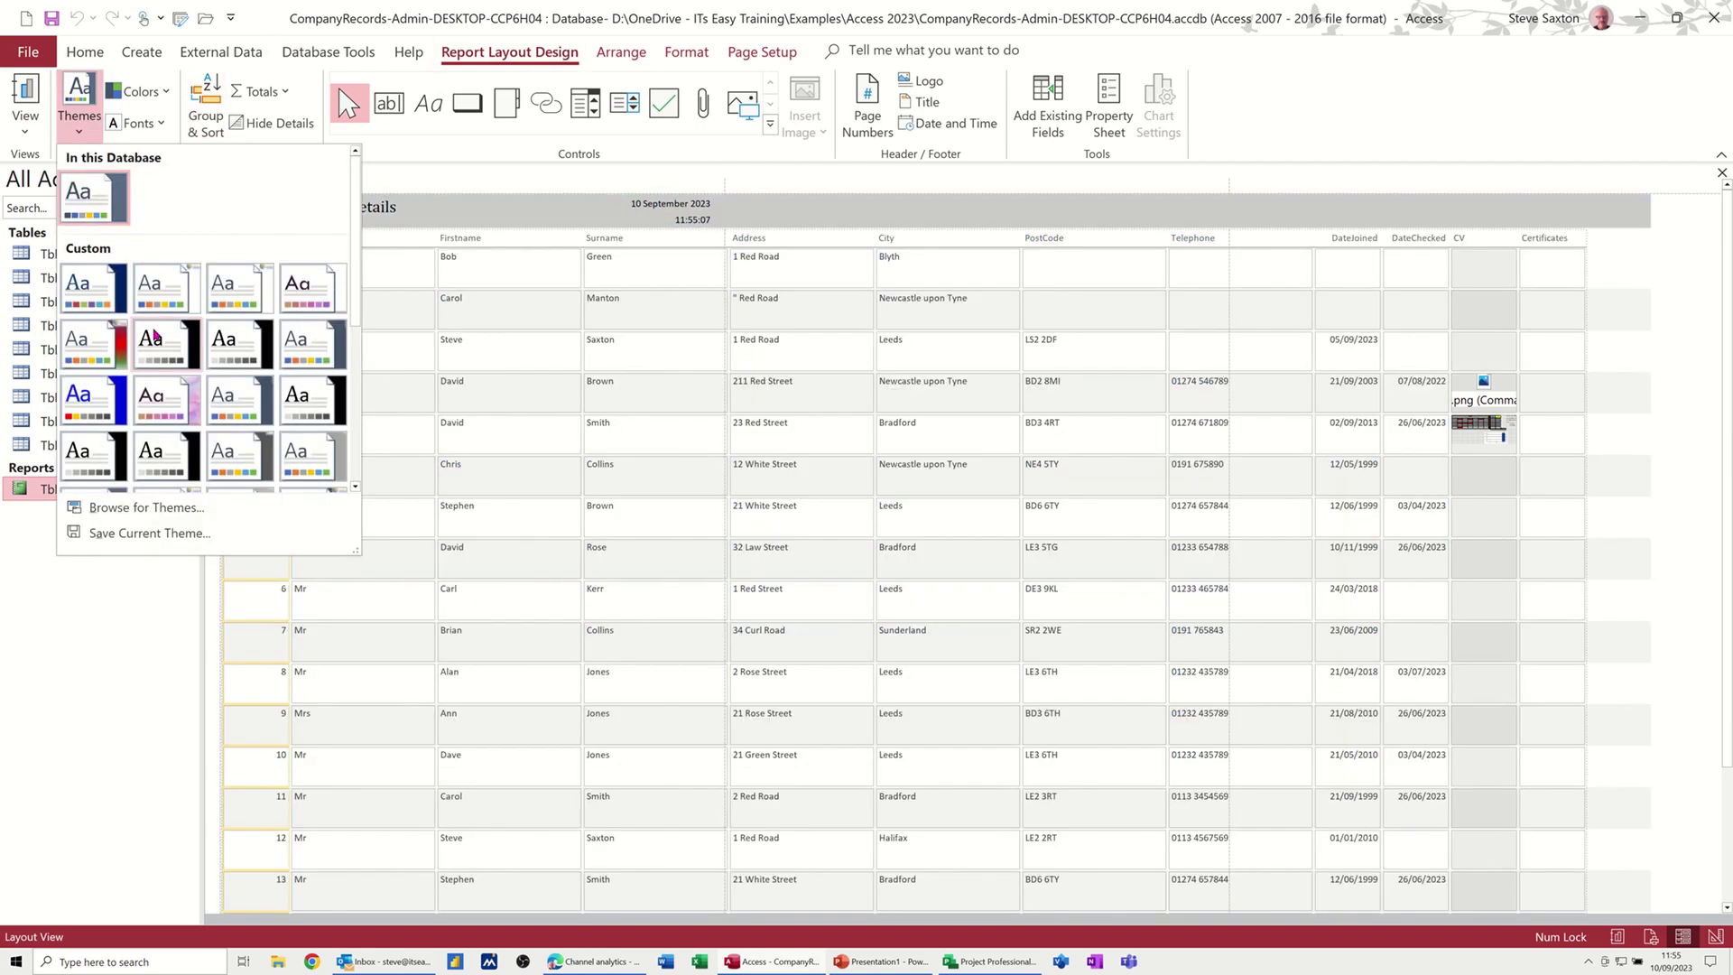
right_click(91, 289)
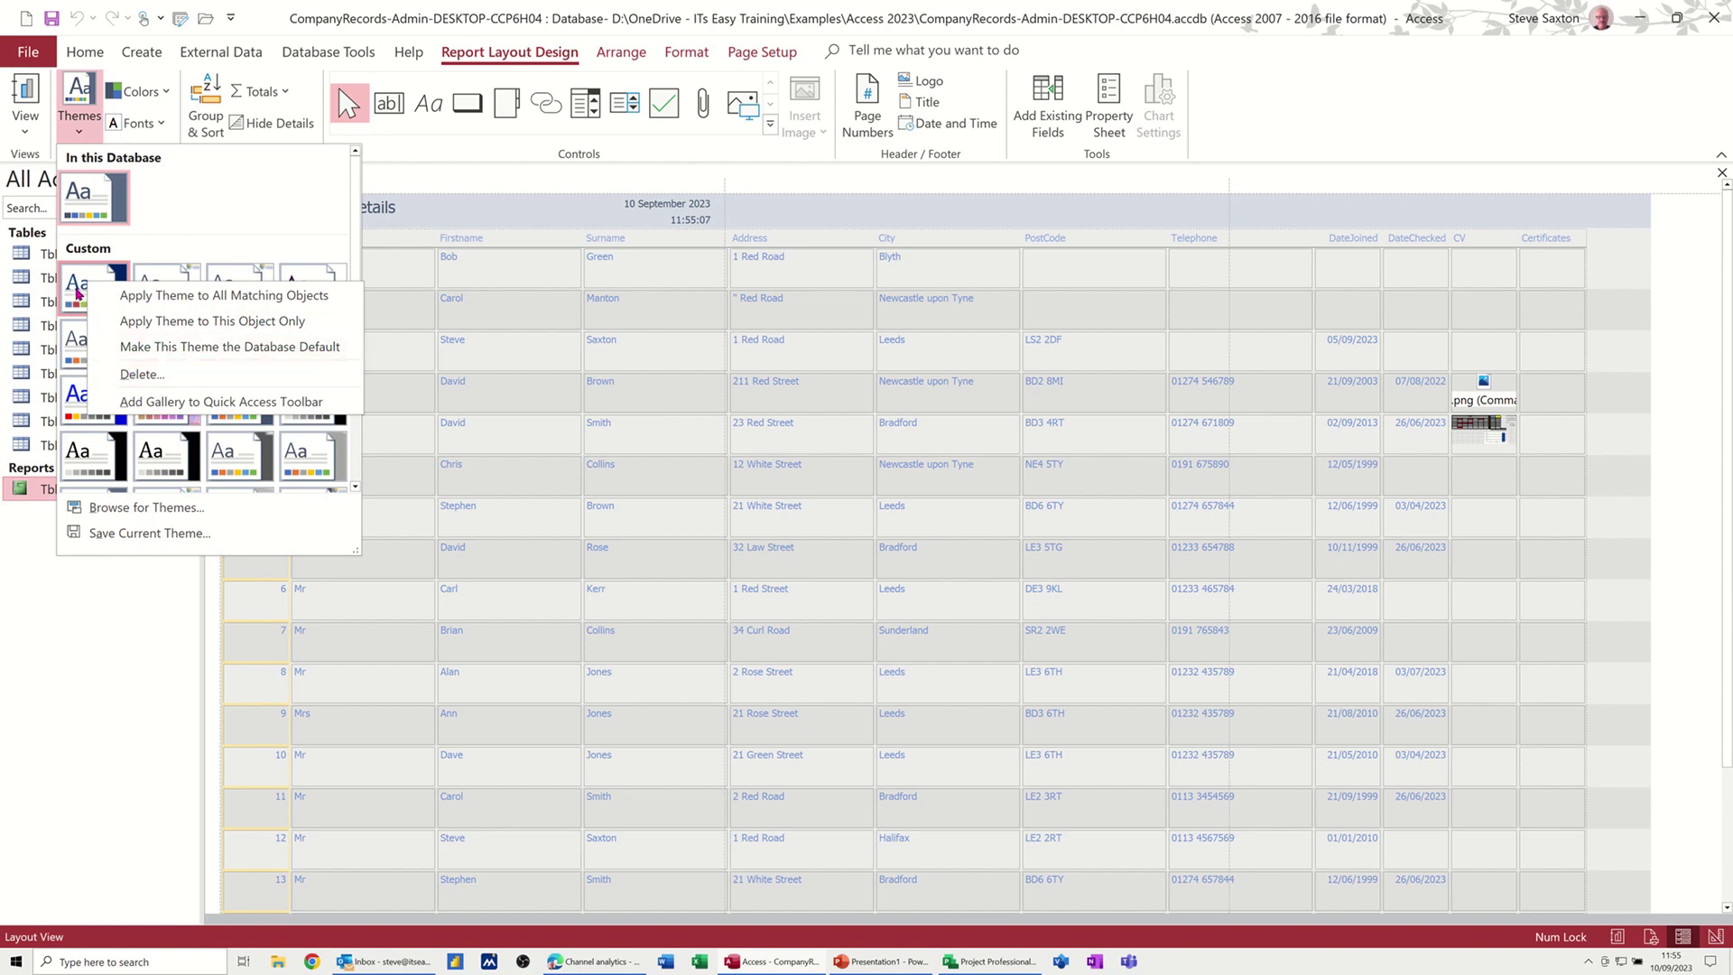
key("Escape")
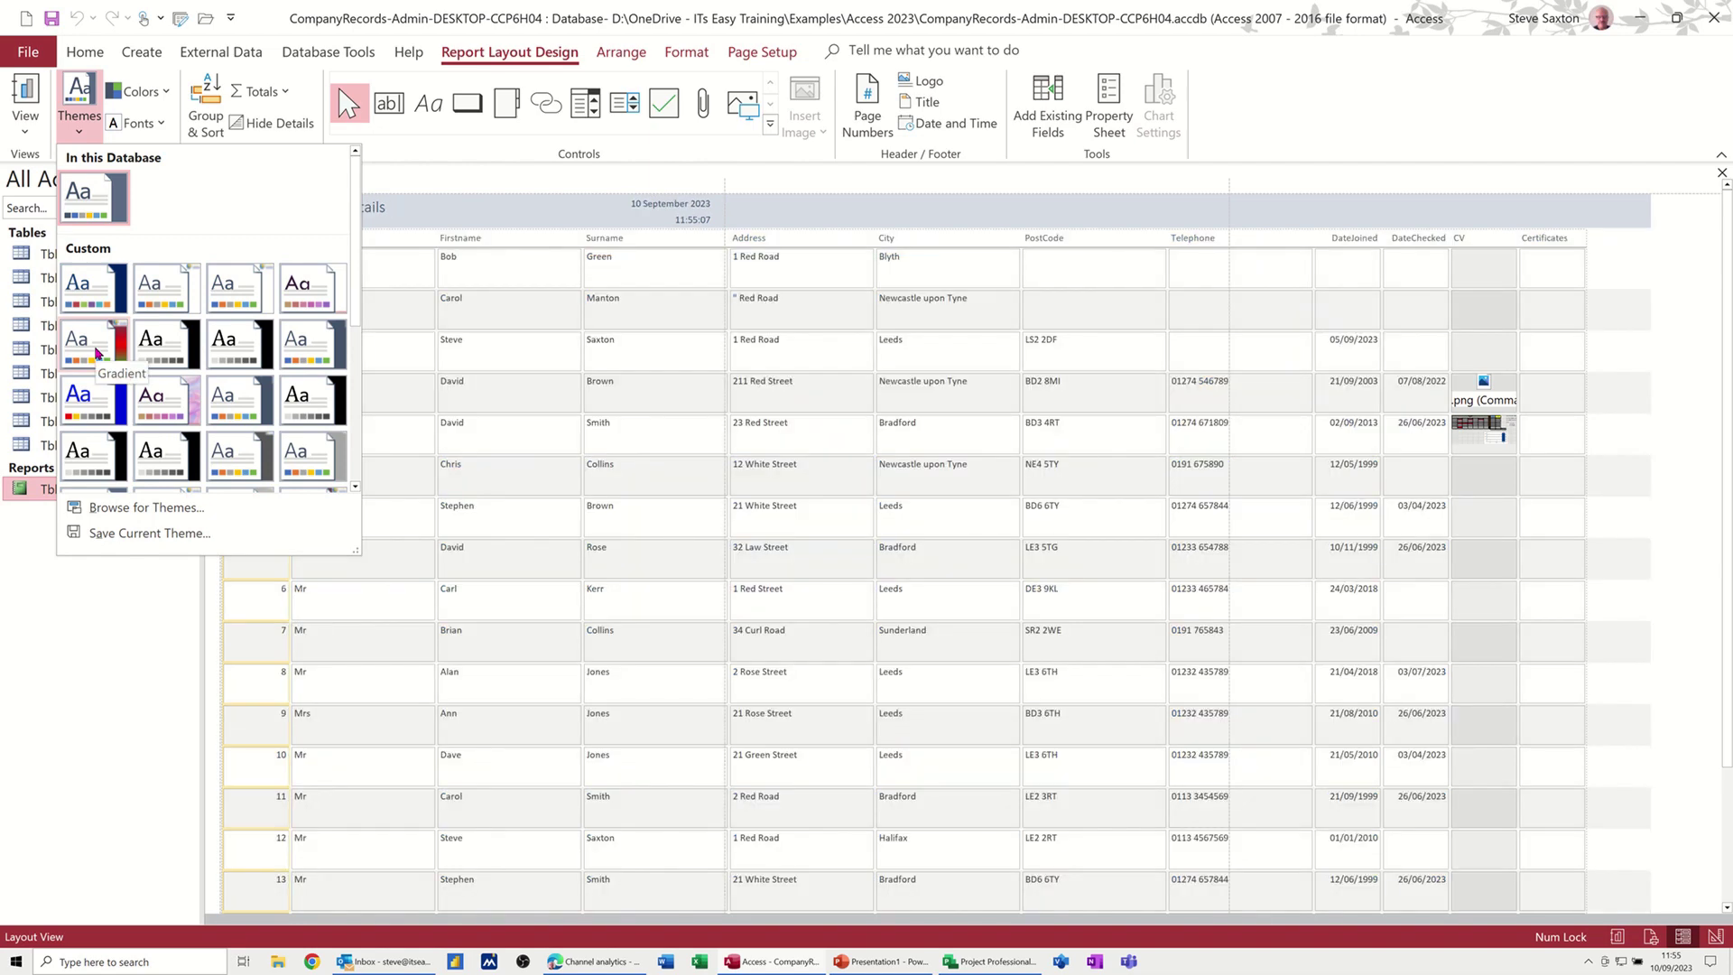
right_click(96, 351)
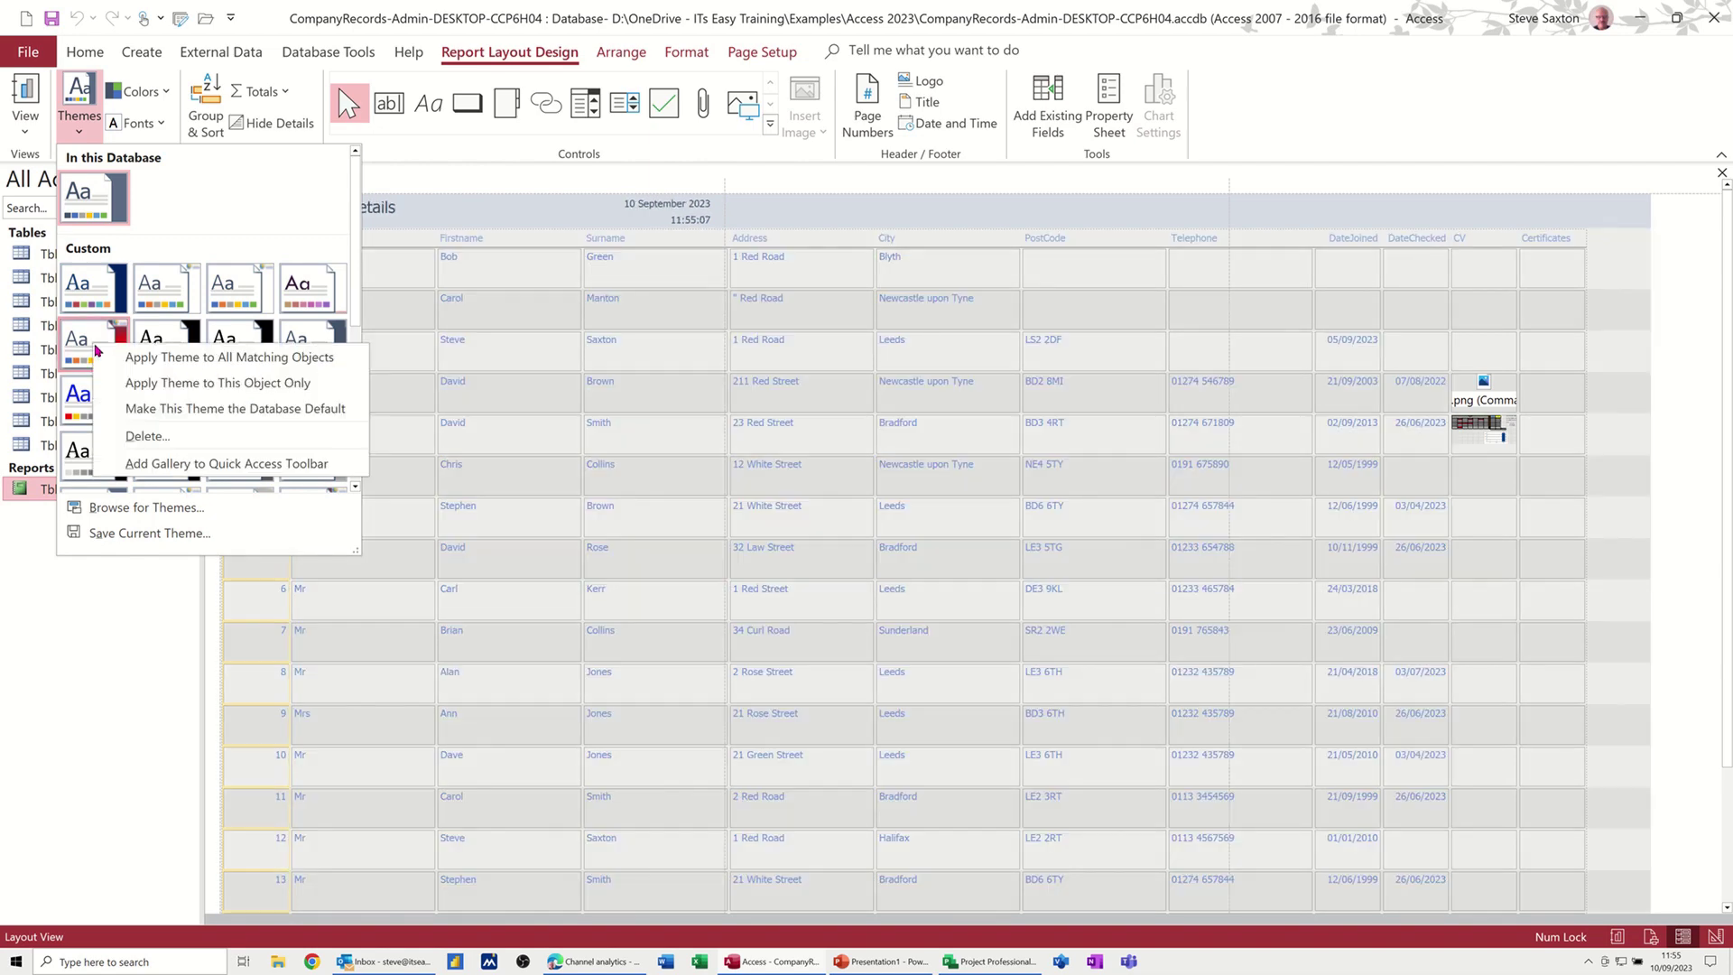
left_click(149, 437)
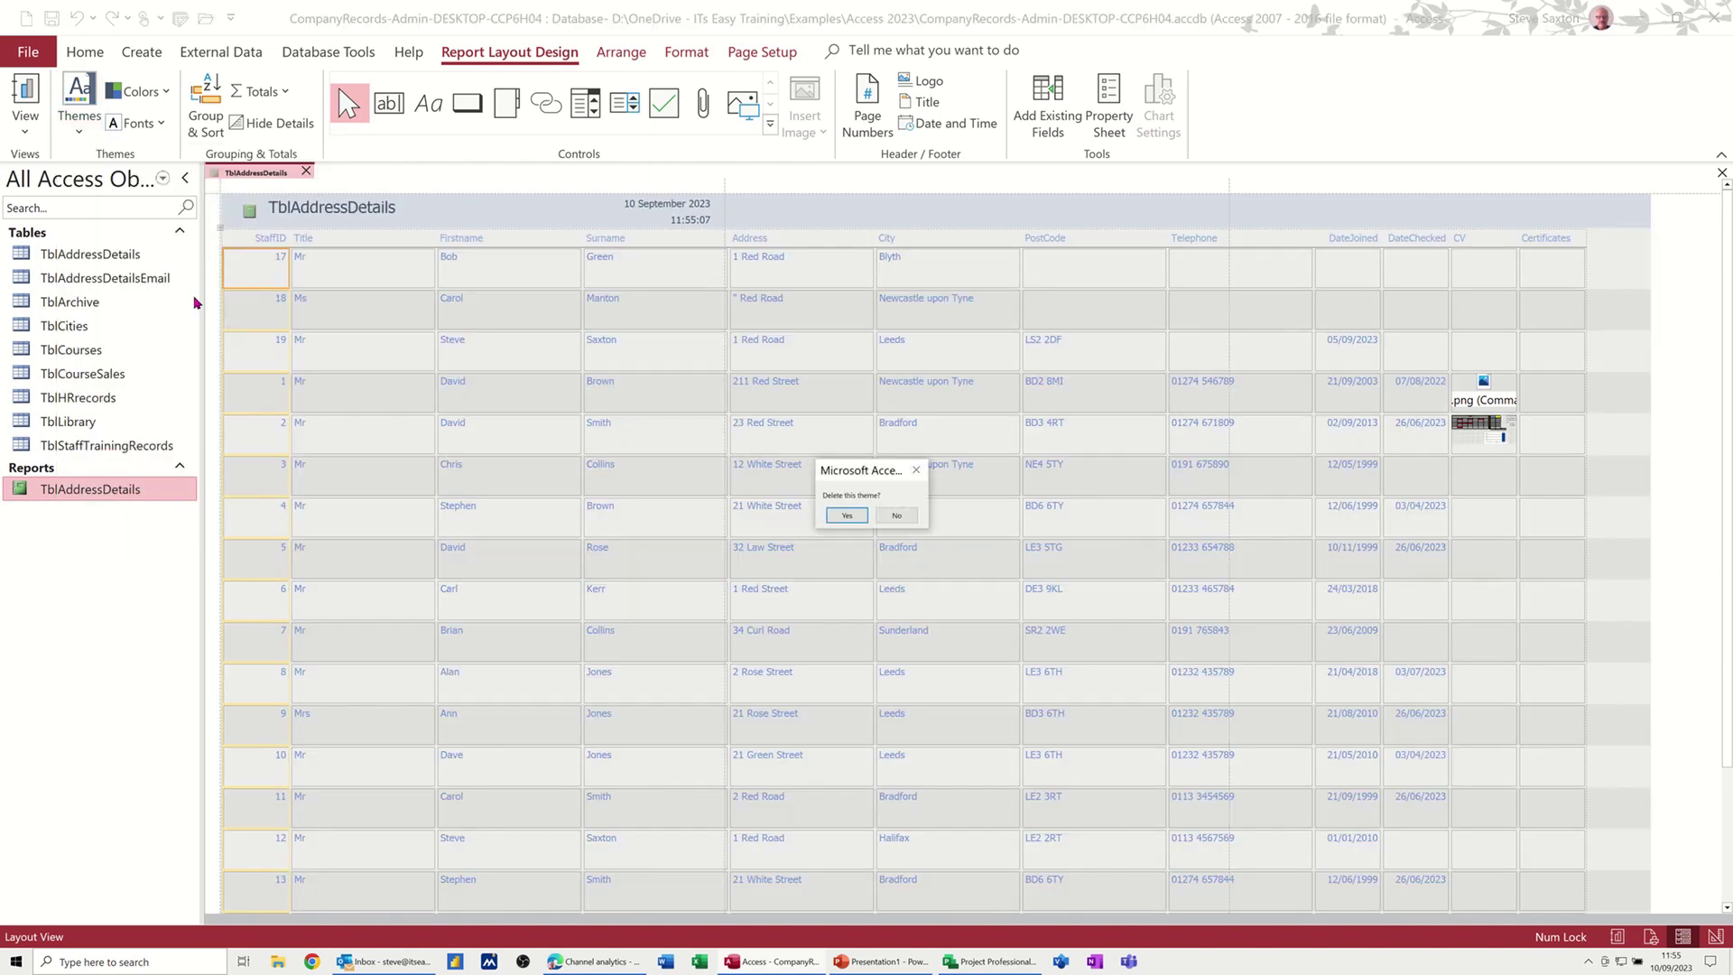
left_click(836, 517)
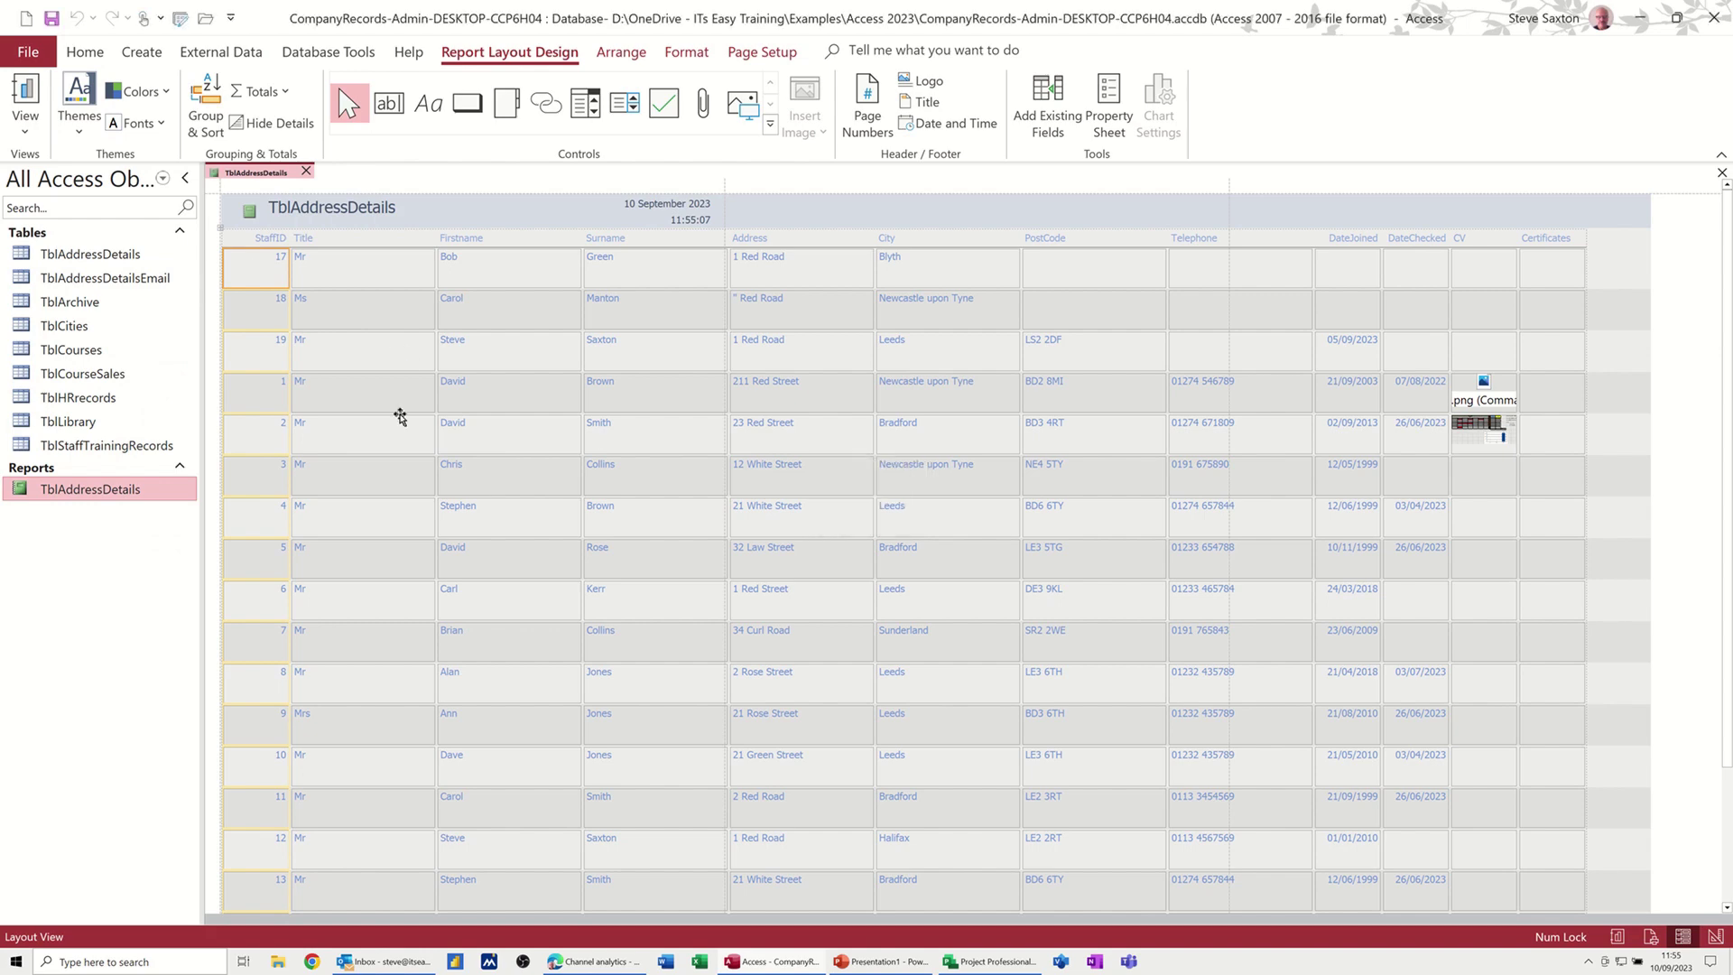